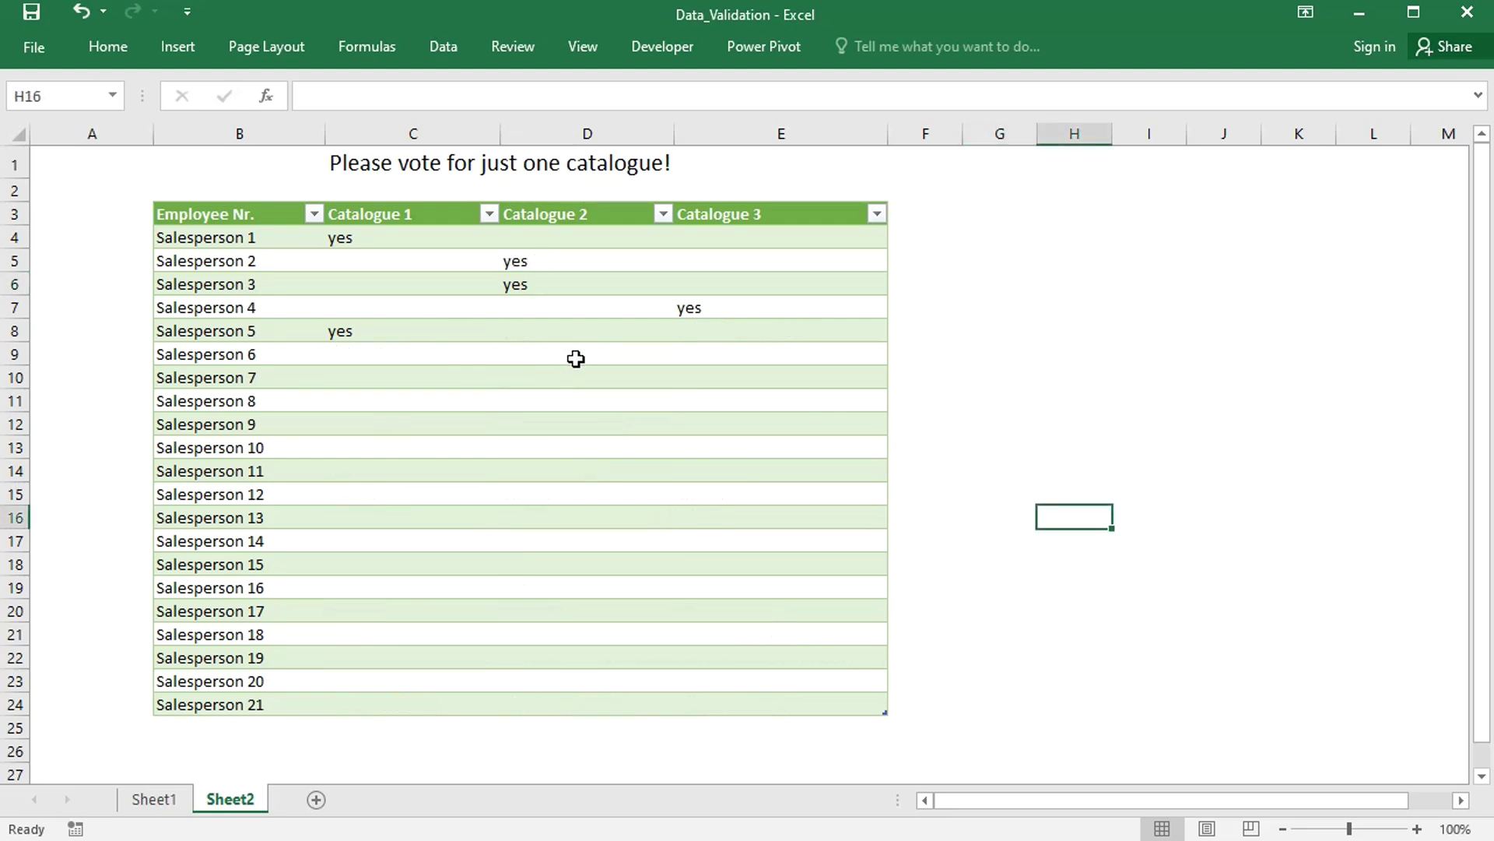
- Vote yes for Catalogue 2 in Salesperson 6's row (D9) using its dropdown
left_click(576, 358)
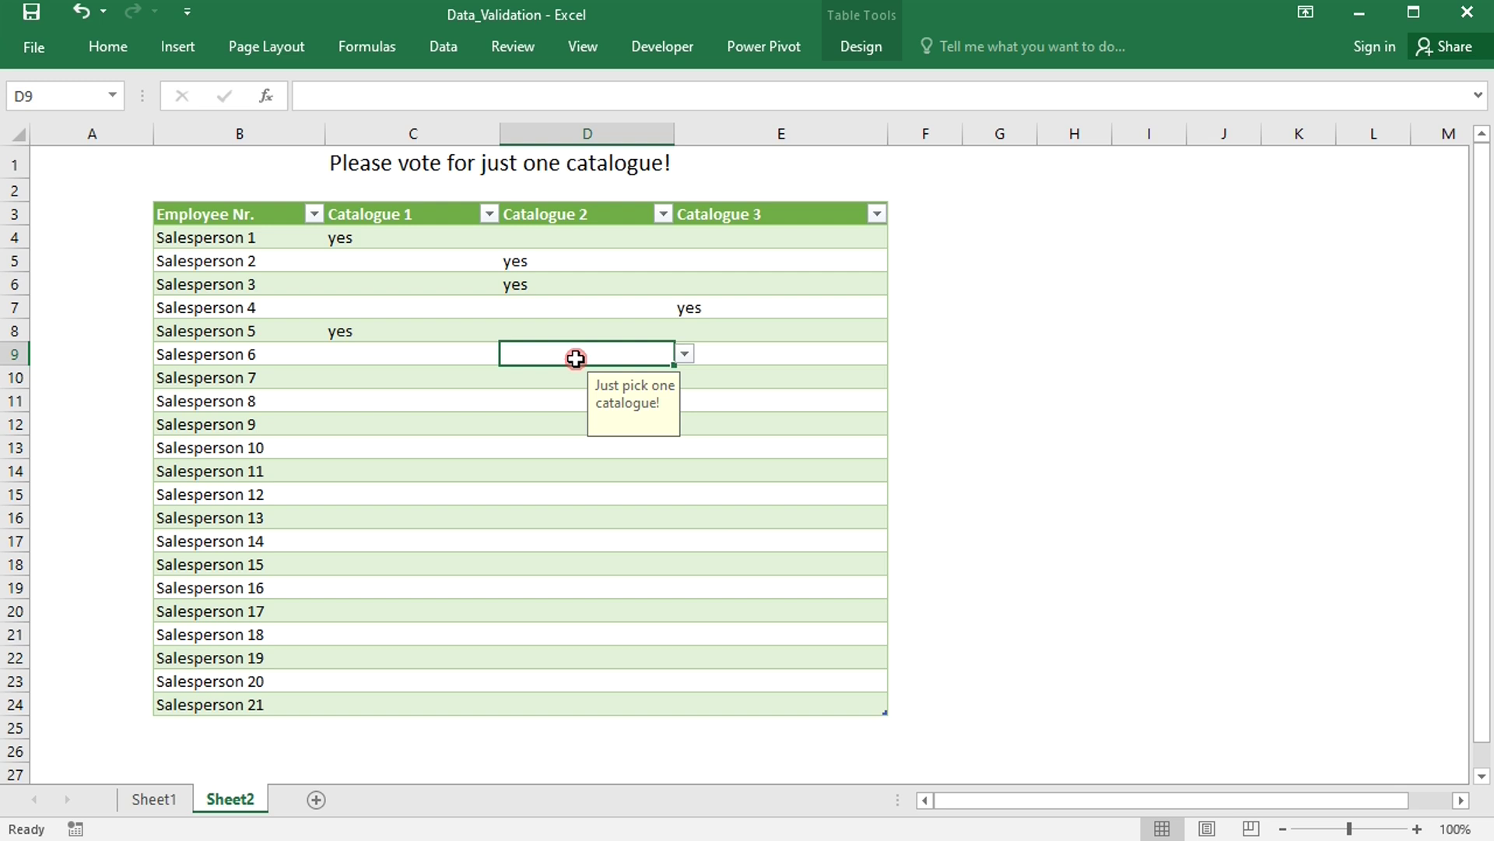
left_click(682, 354)
left_click(649, 372)
left_click(762, 353)
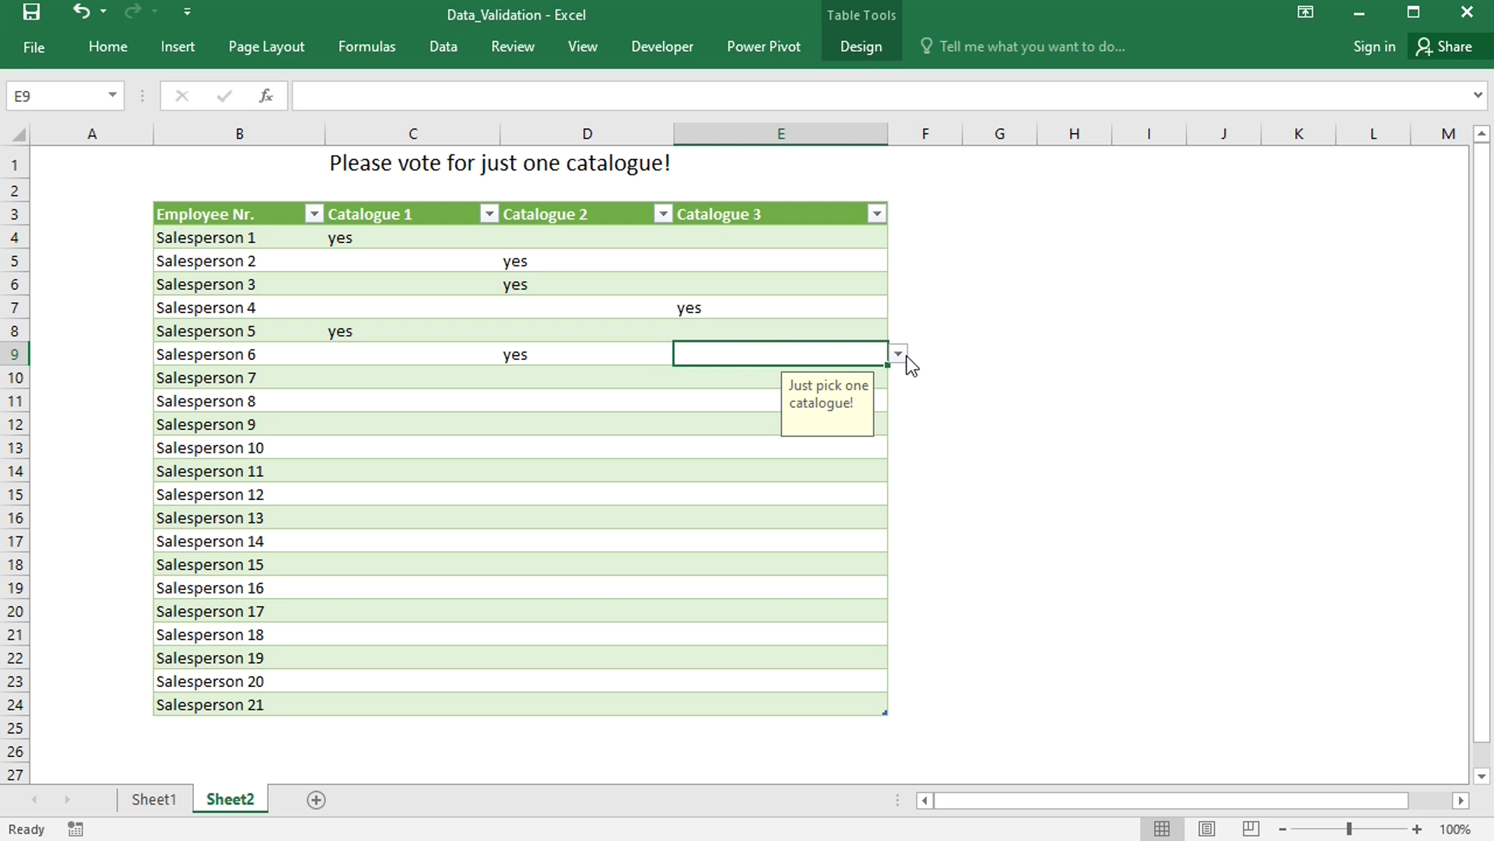
- Clear D9 and vote yes for Catalogue 3 in E9 instead
left_click(594, 356)
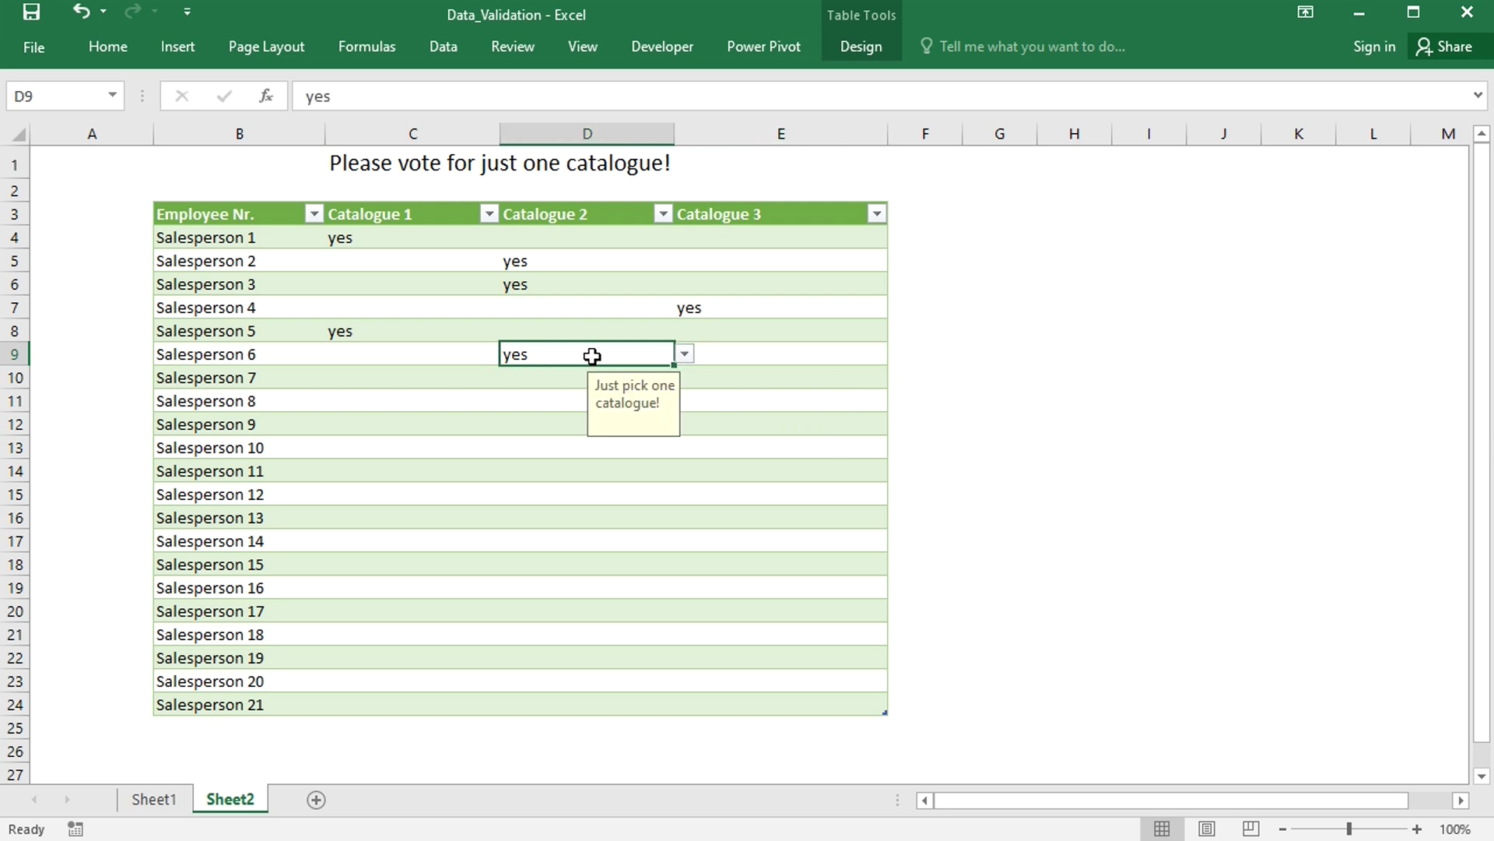
key("BackSpace")
left_click(757, 349)
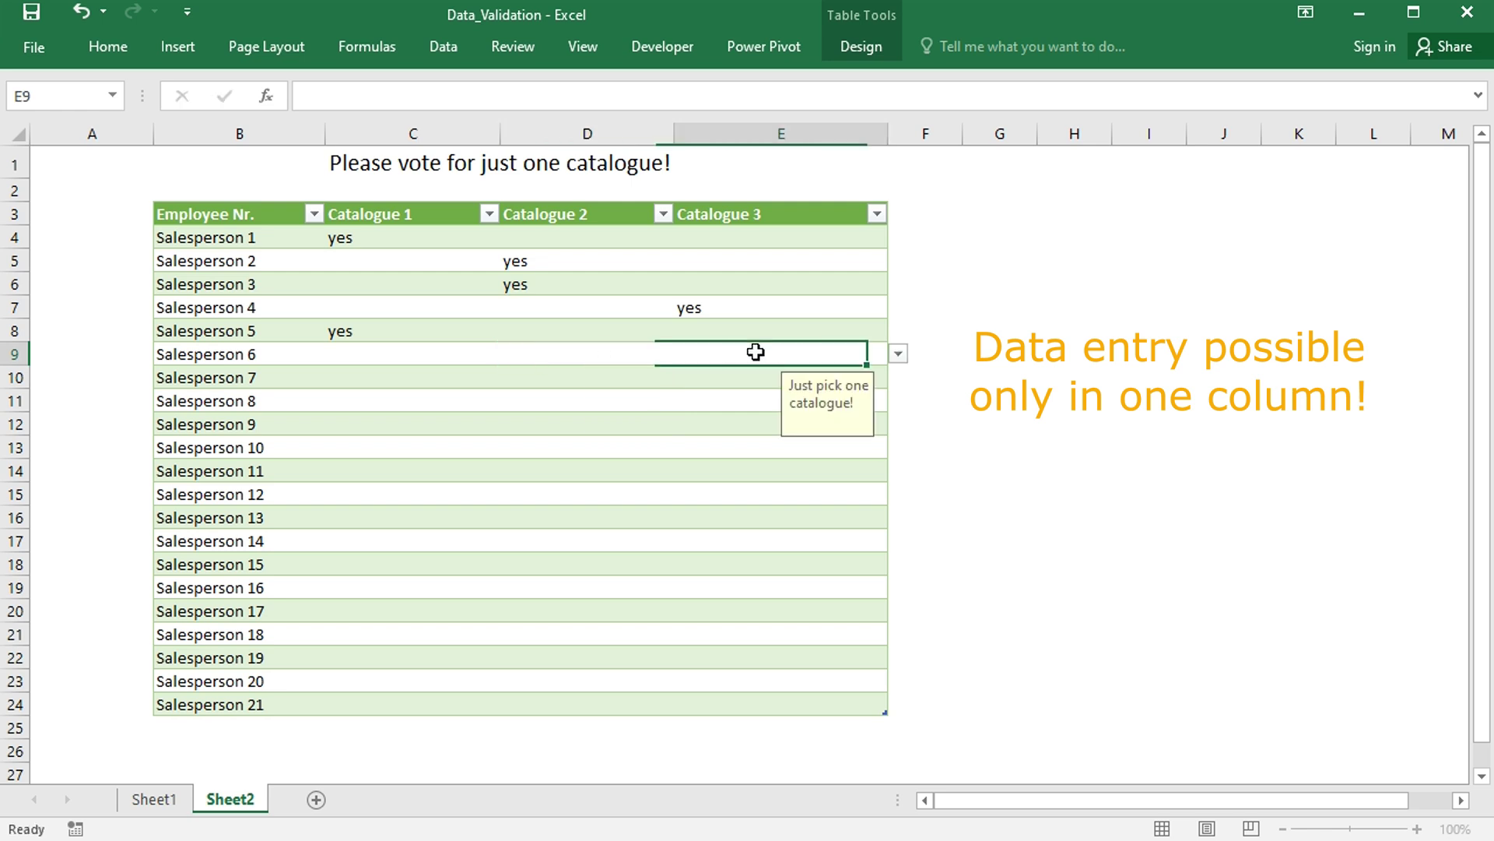
left_click(899, 356)
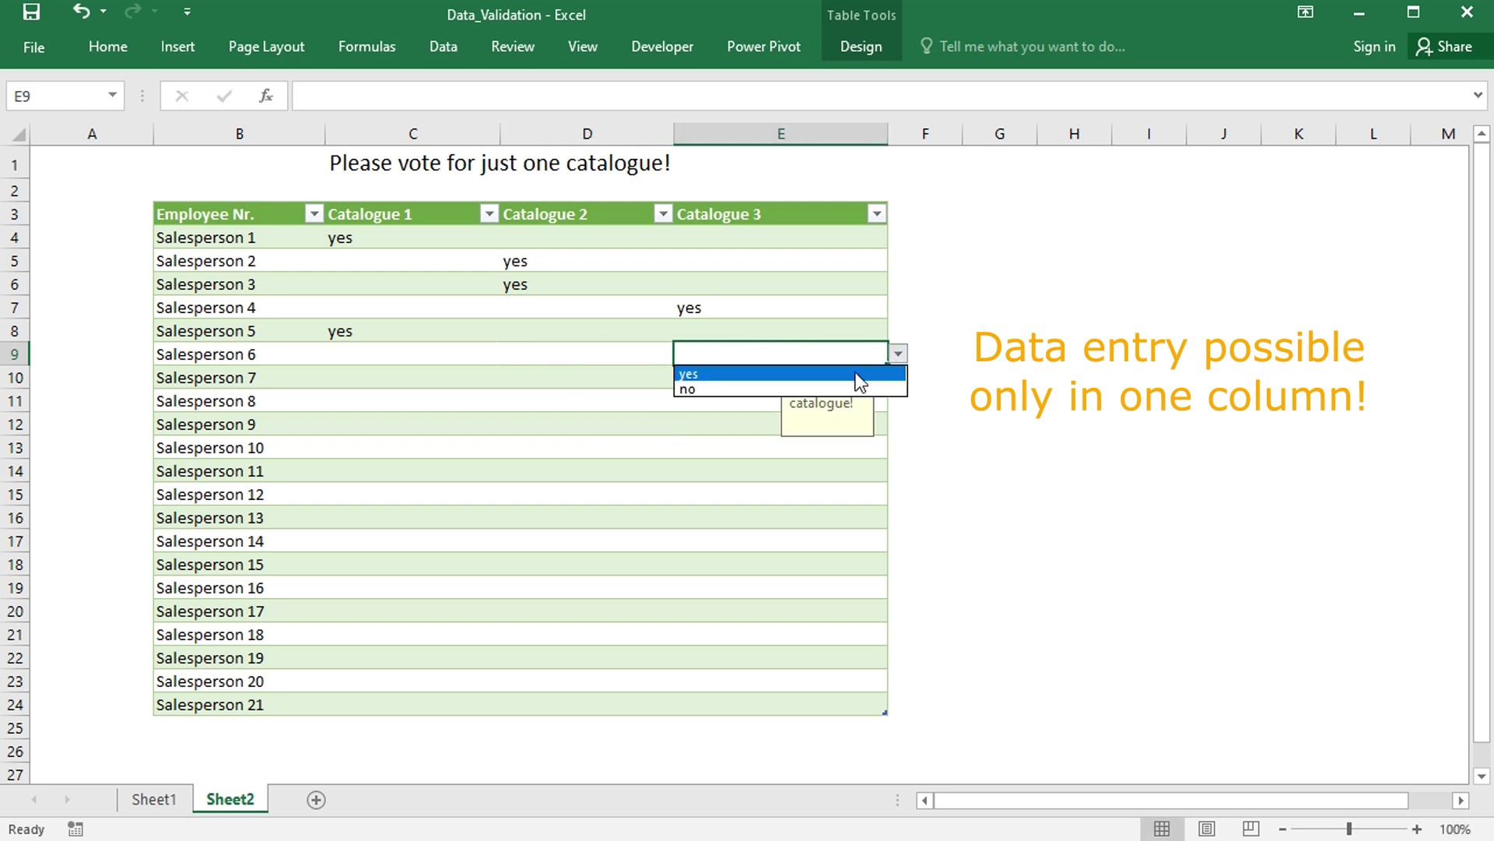
left_click(856, 372)
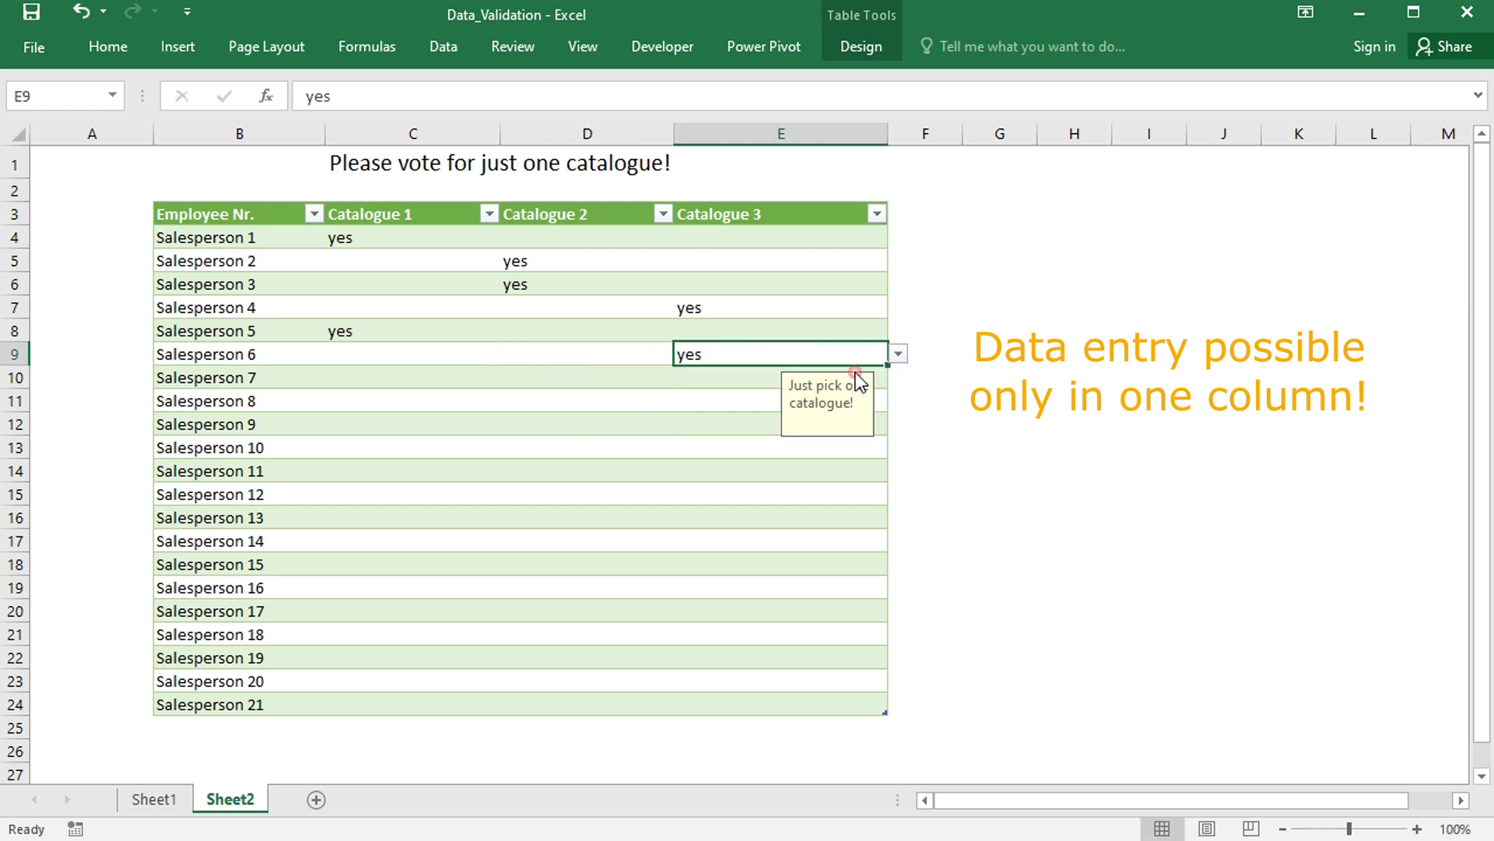
left_click(564, 382)
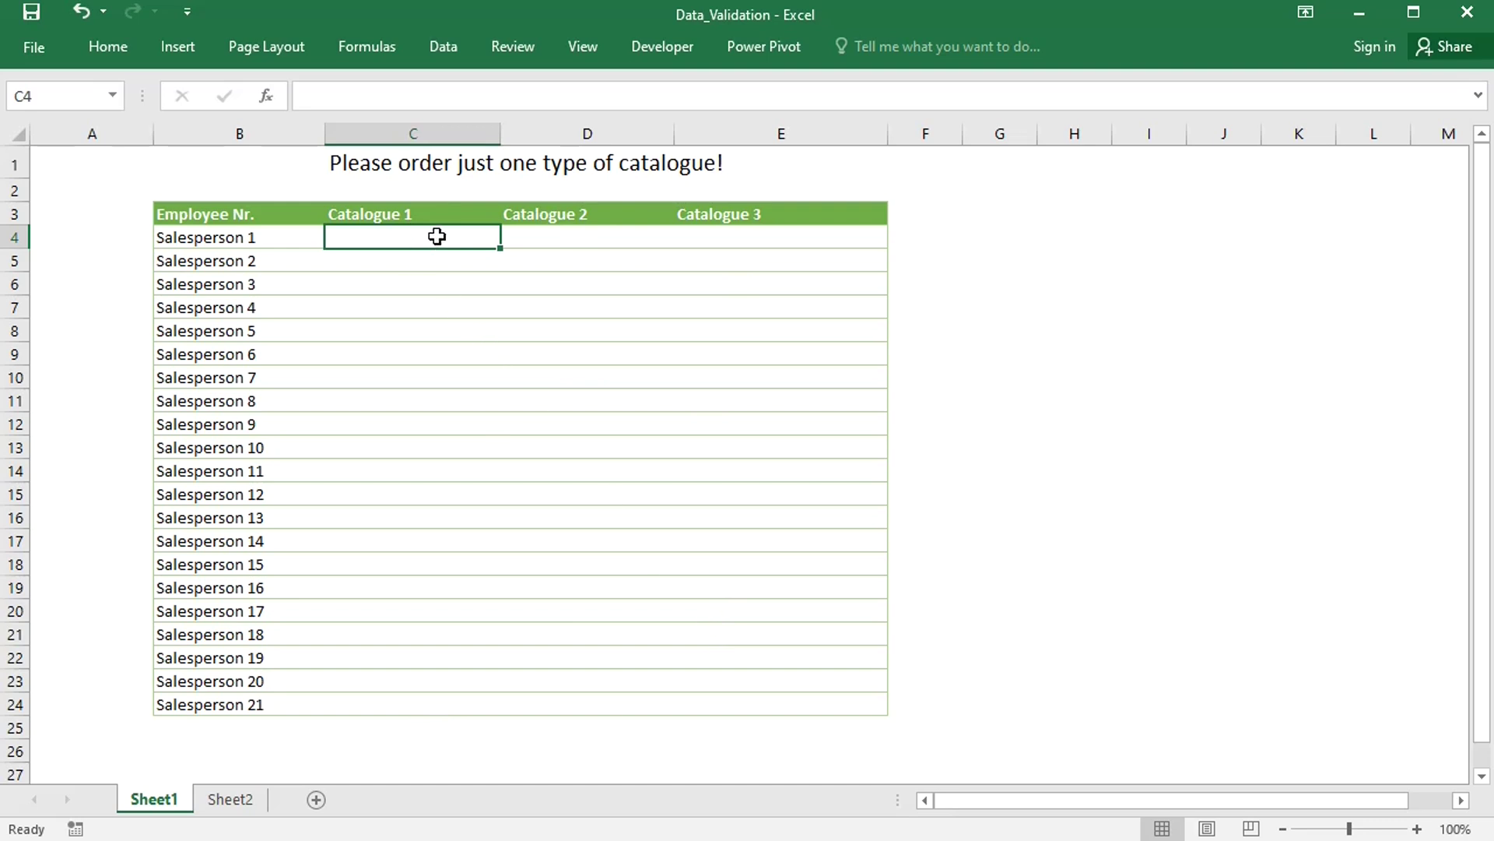
- Select the Catalogue answer cells C4:E24 on Sheet1 and open Data Validation
left_click_drag(437, 235, 732, 697)
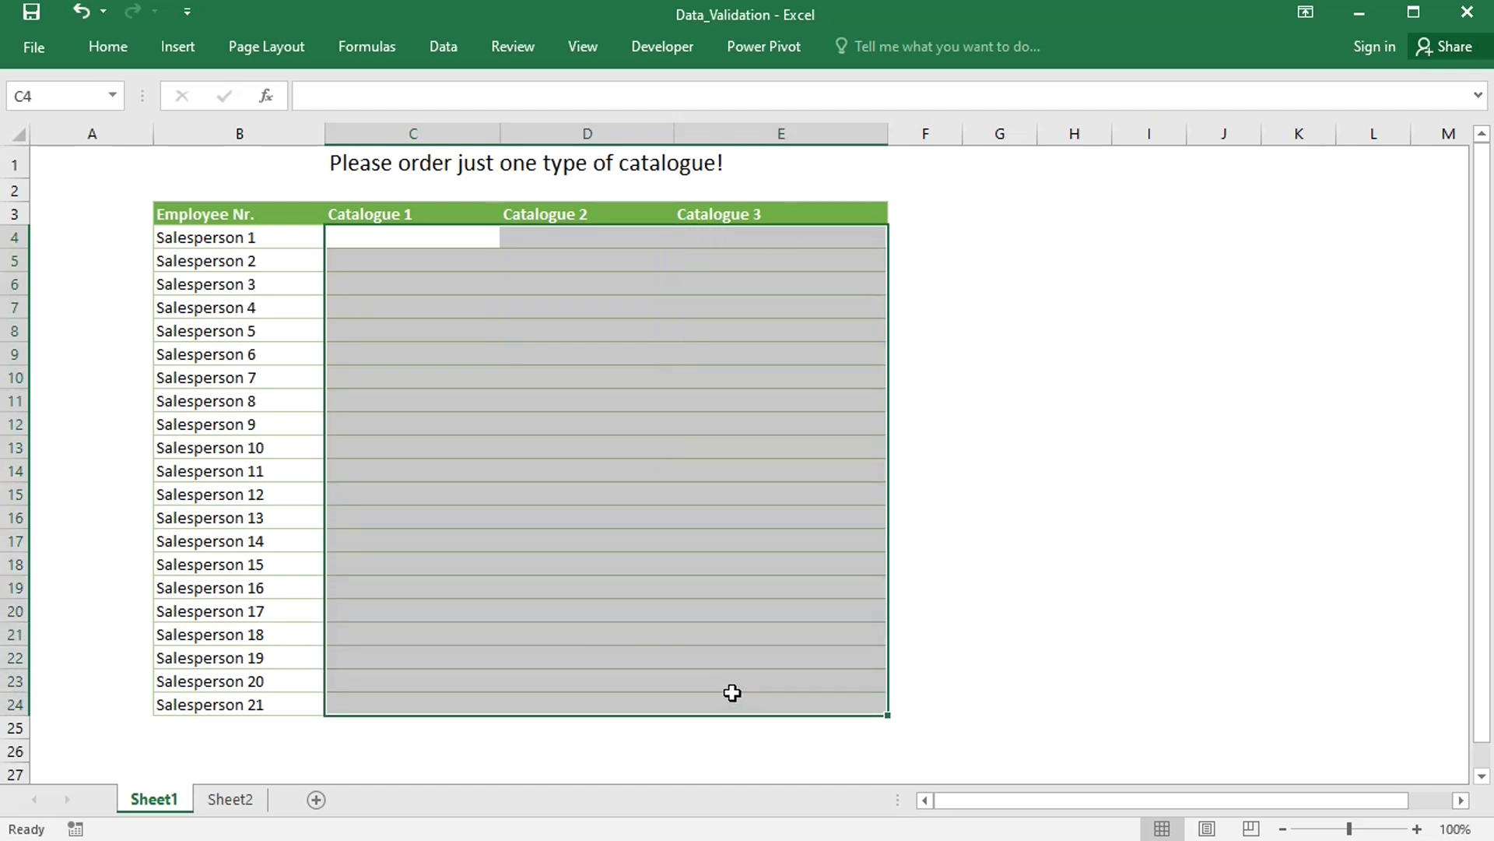
left_click(444, 46)
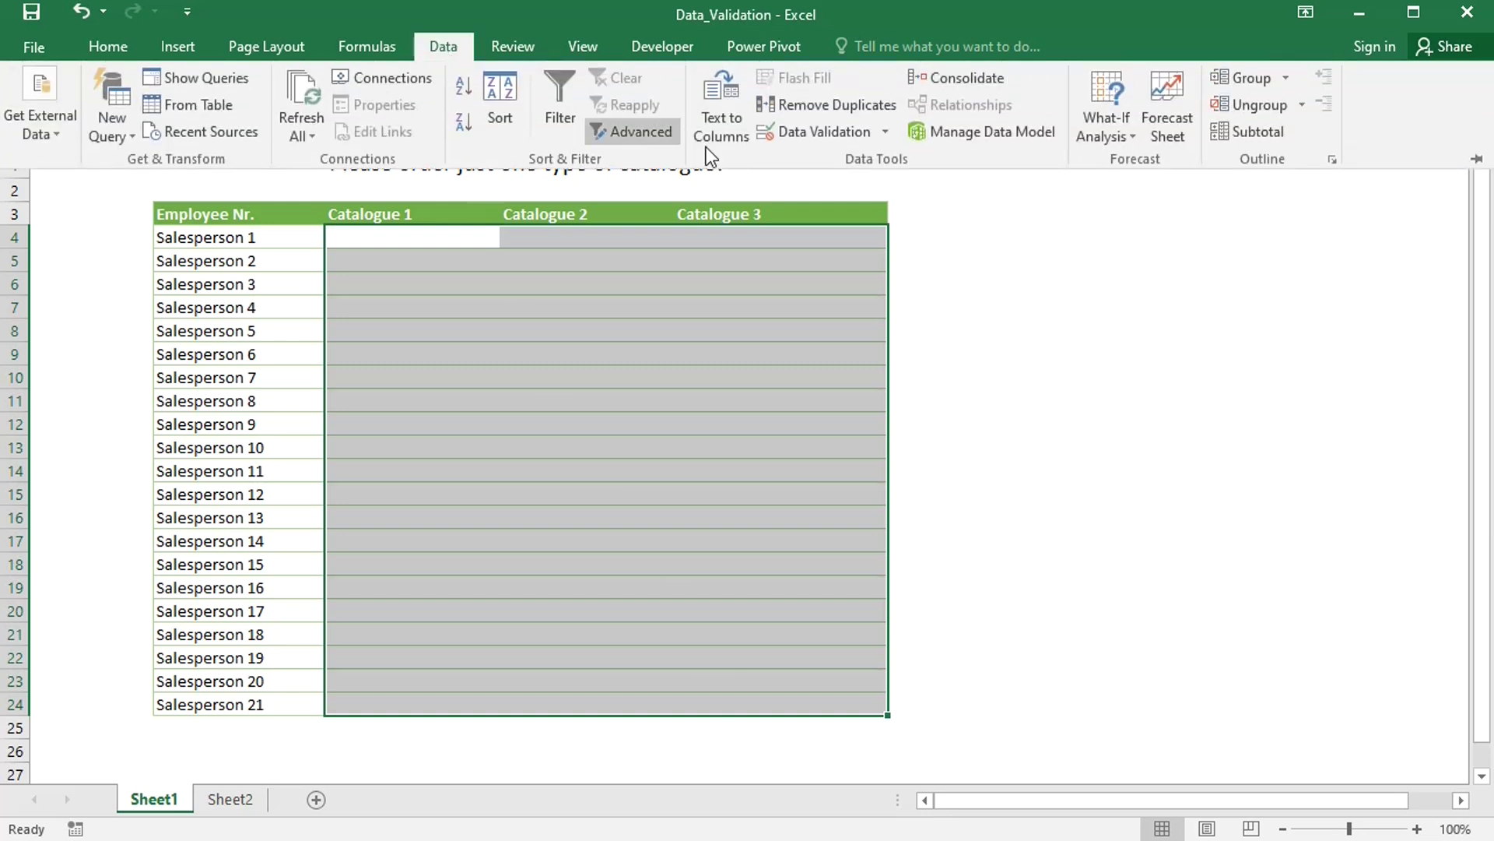
left_click(885, 132)
- Allow Custom entries with formula =and(counta($c4:$e4)<=1,isnumber(c4))
left_click(867, 156)
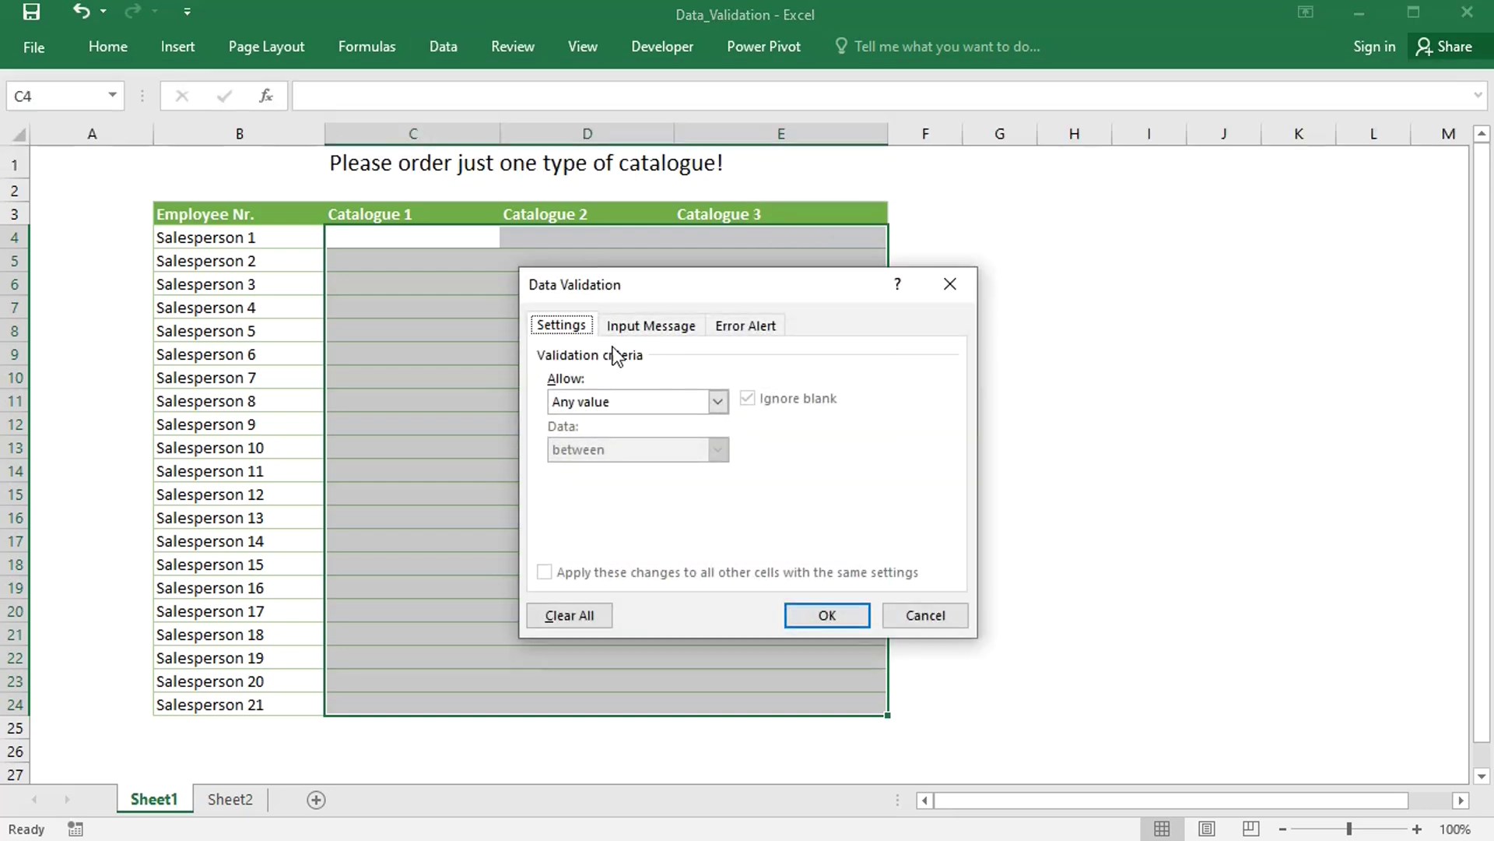
left_click(717, 401)
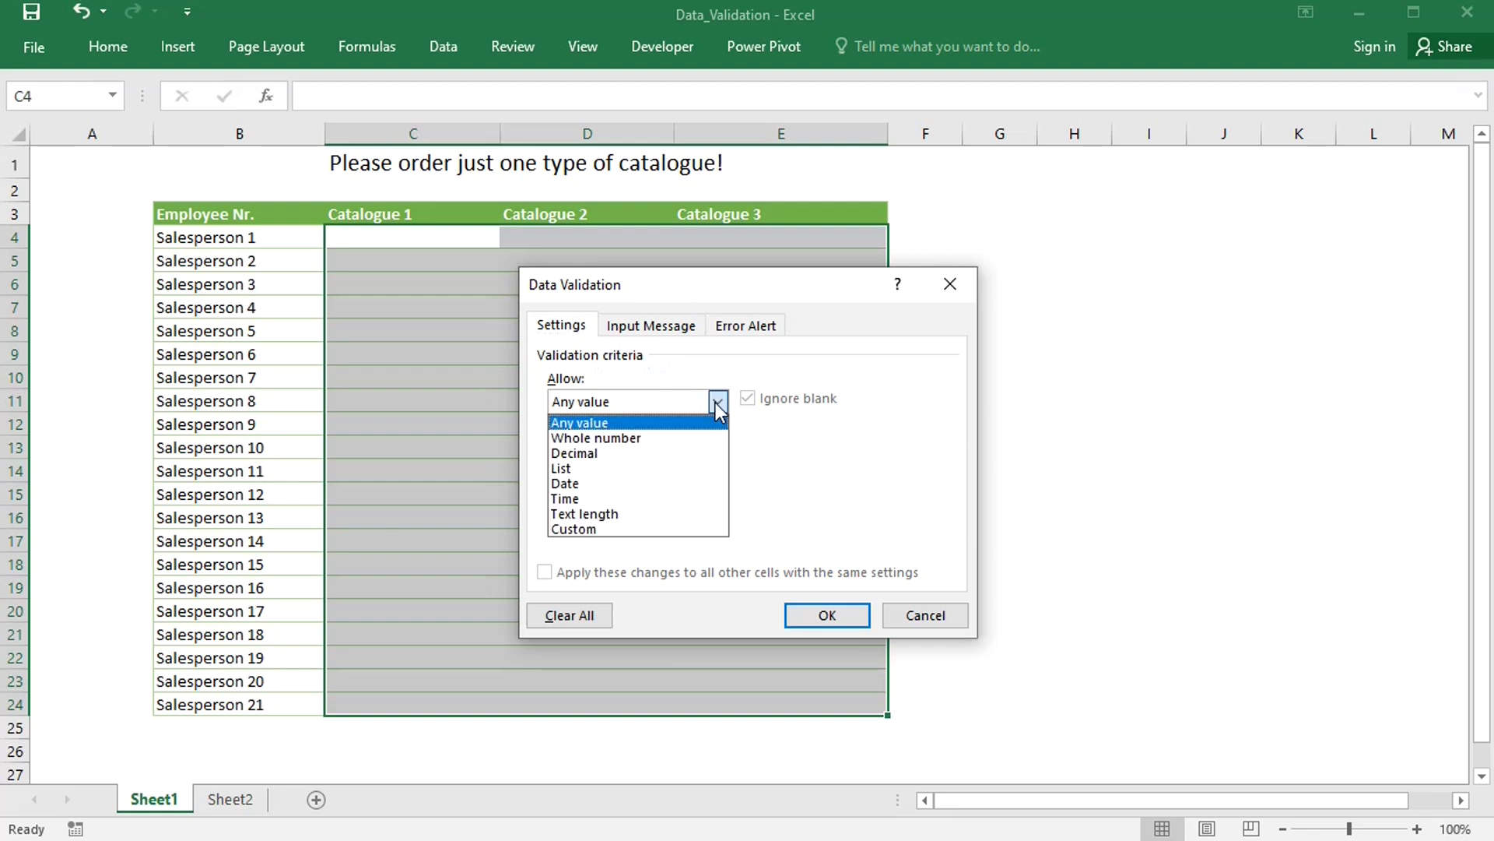
left_click(638, 529)
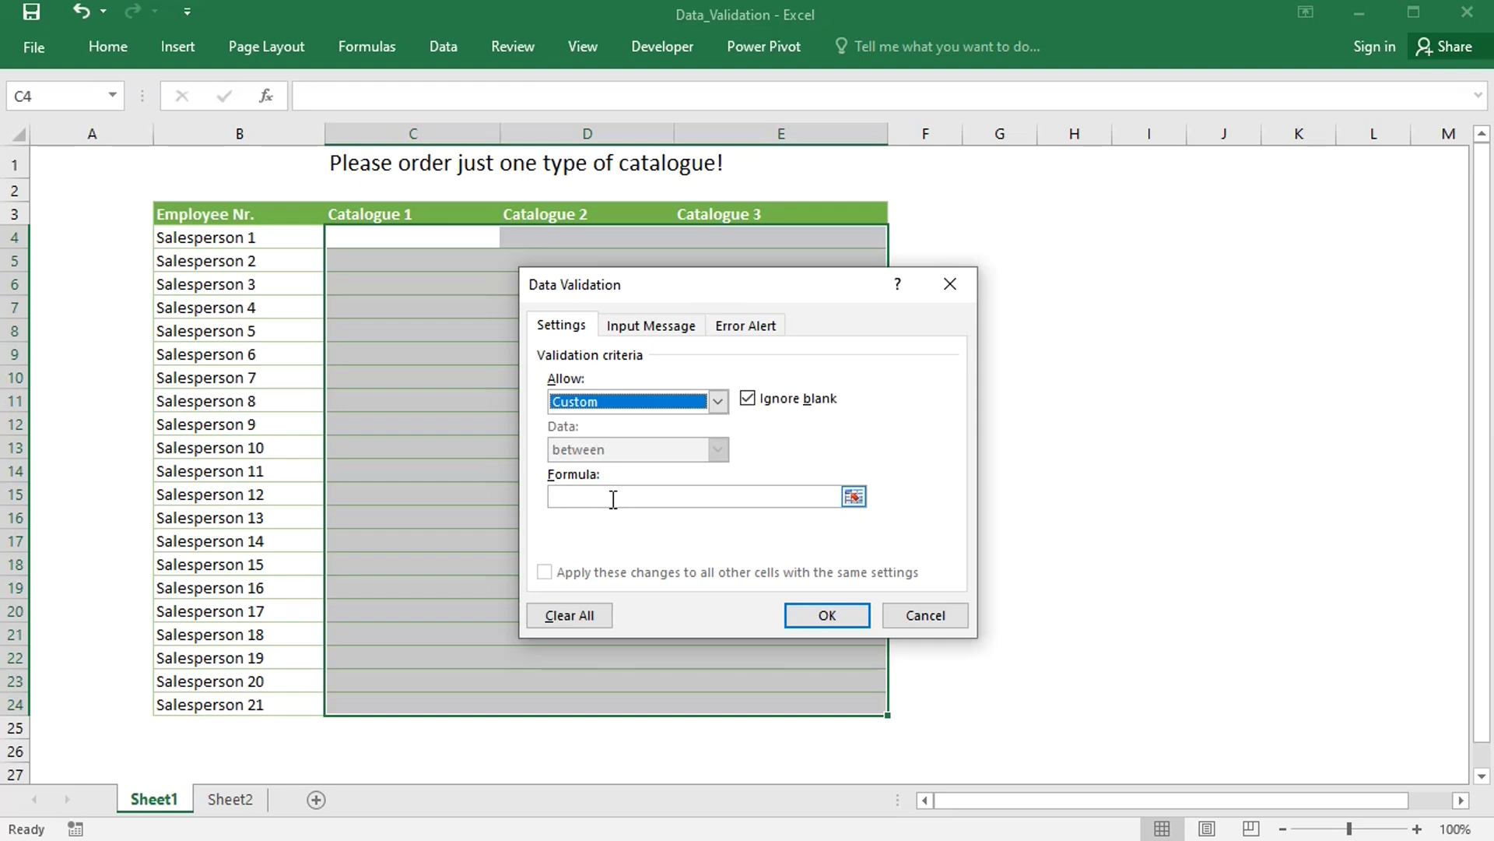
left_click(613, 497)
type("=")
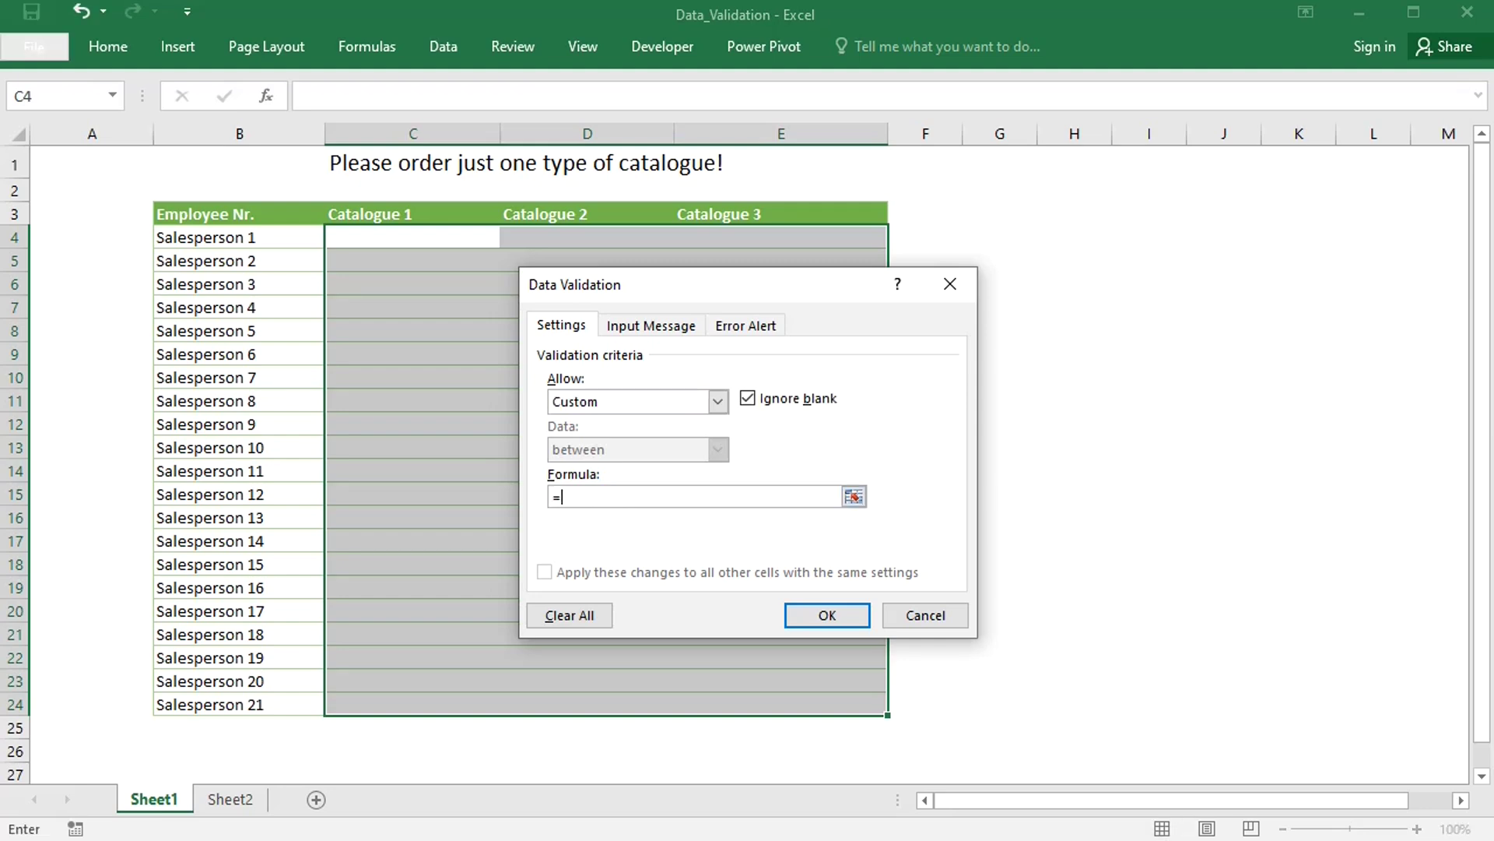
type("counta($c4:$e4)<=1")
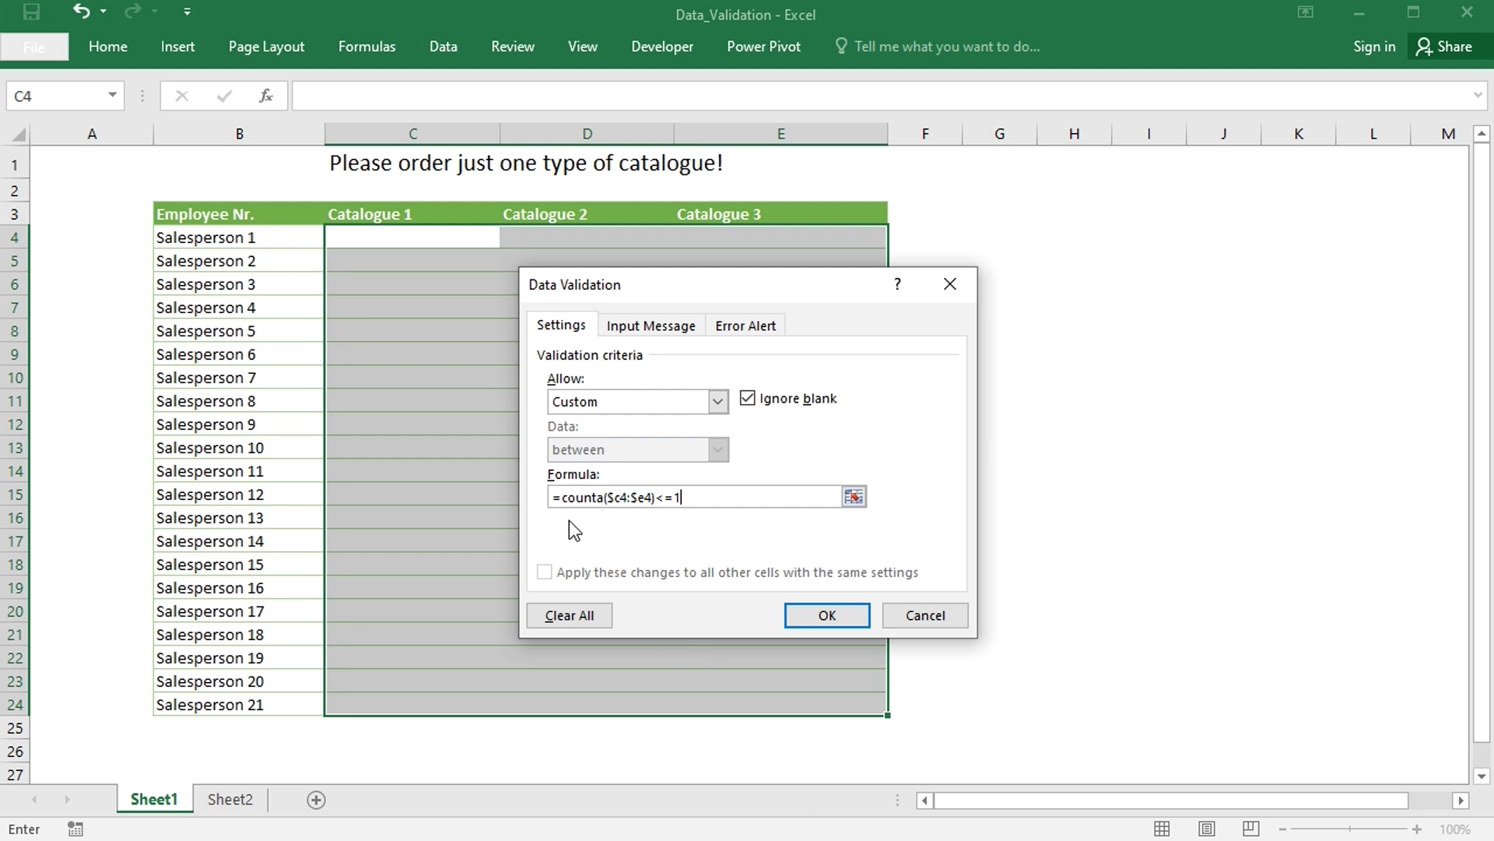
left_click(566, 497)
type("and(")
left_click(730, 495)
type(",isnumber")
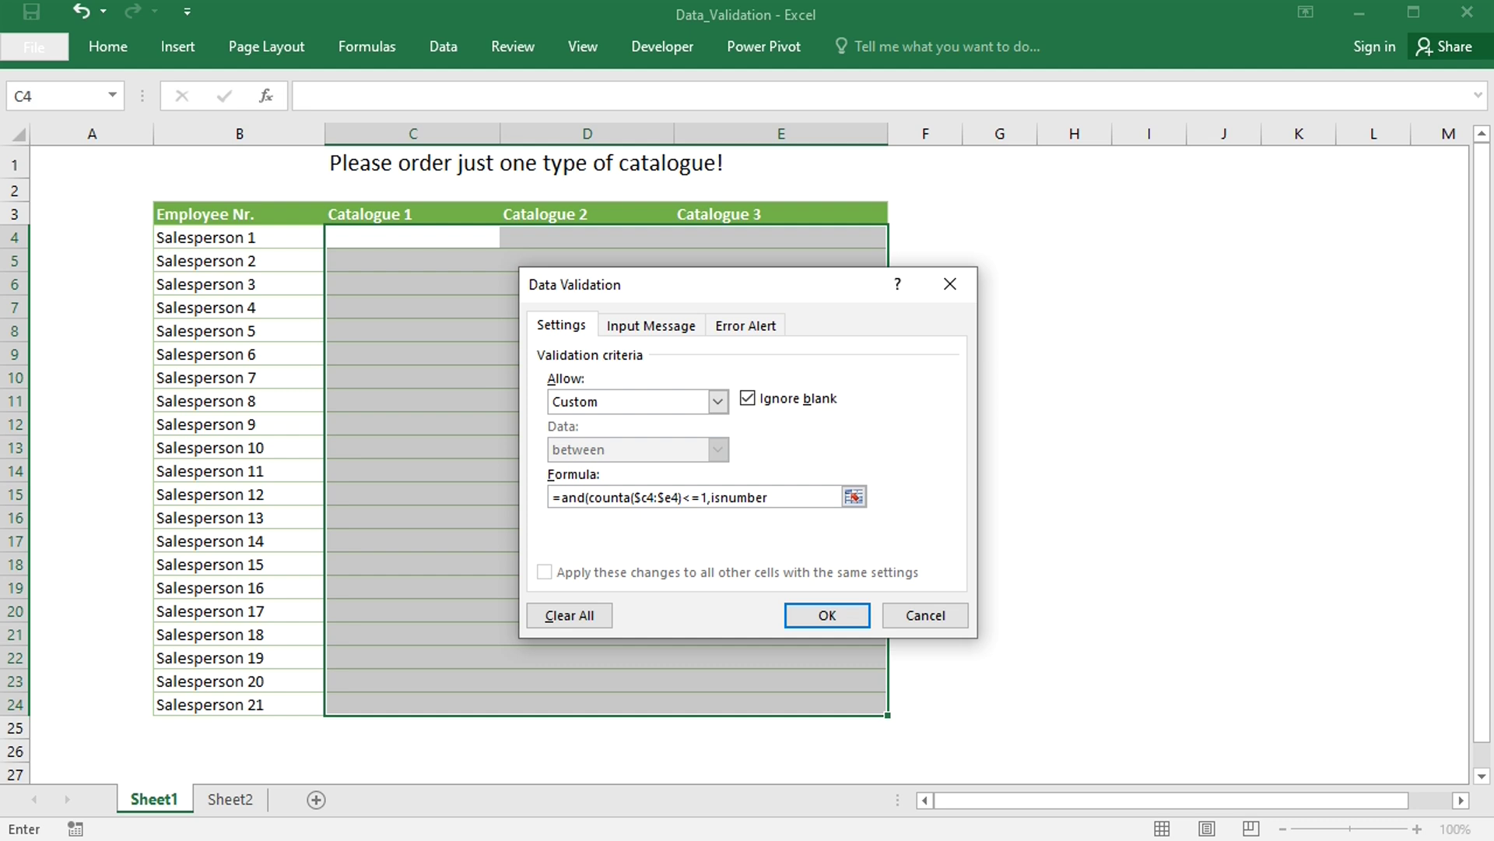
type("(c4)")
type(")")
- Set the error alert message to 'Please pick one catalogue, enter a number!'
left_click(755, 327)
left_click(761, 481)
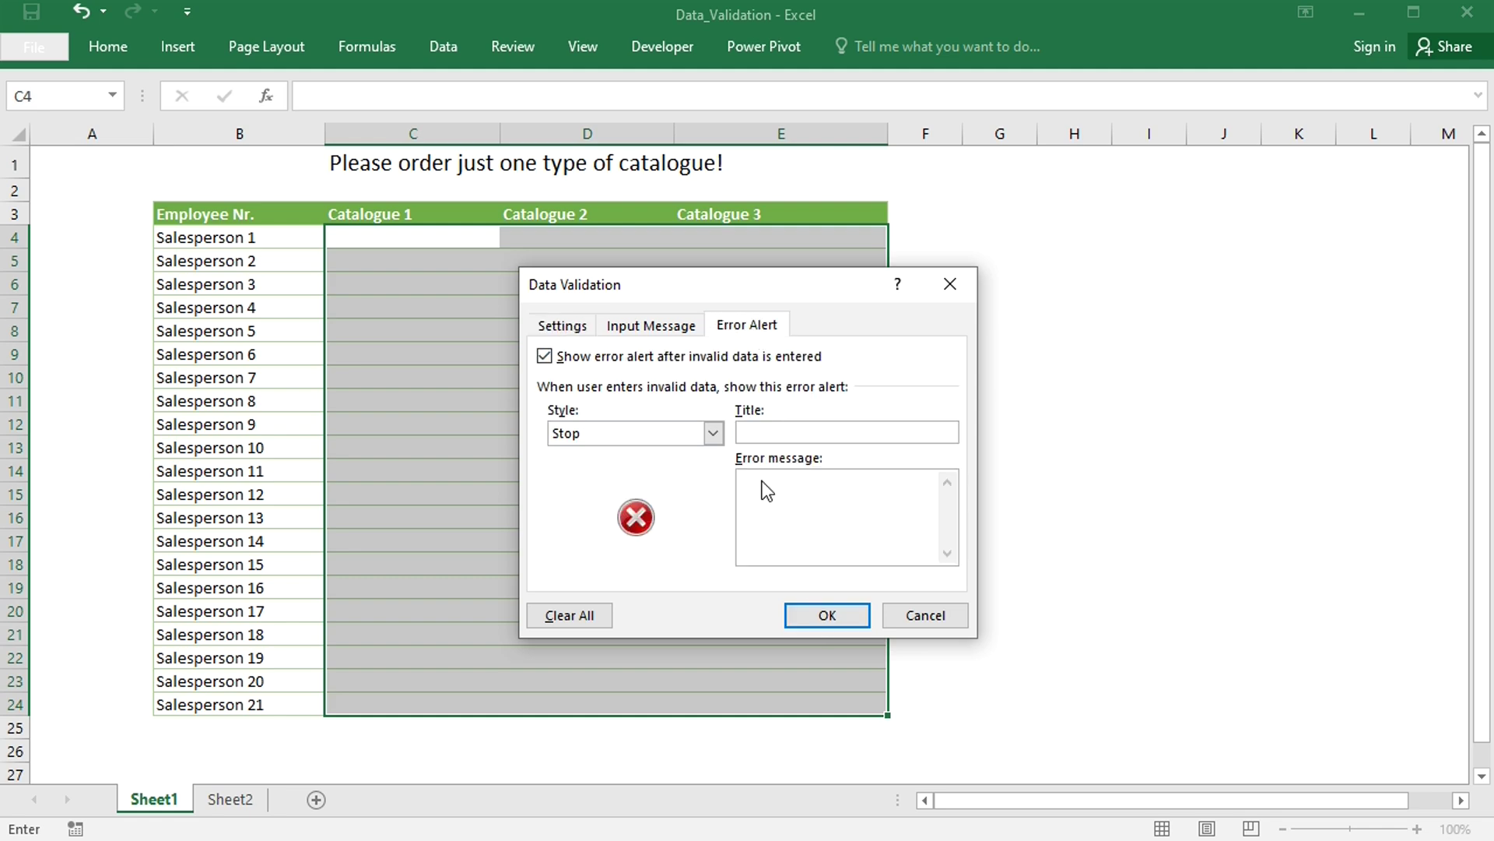
type("Please pick ")
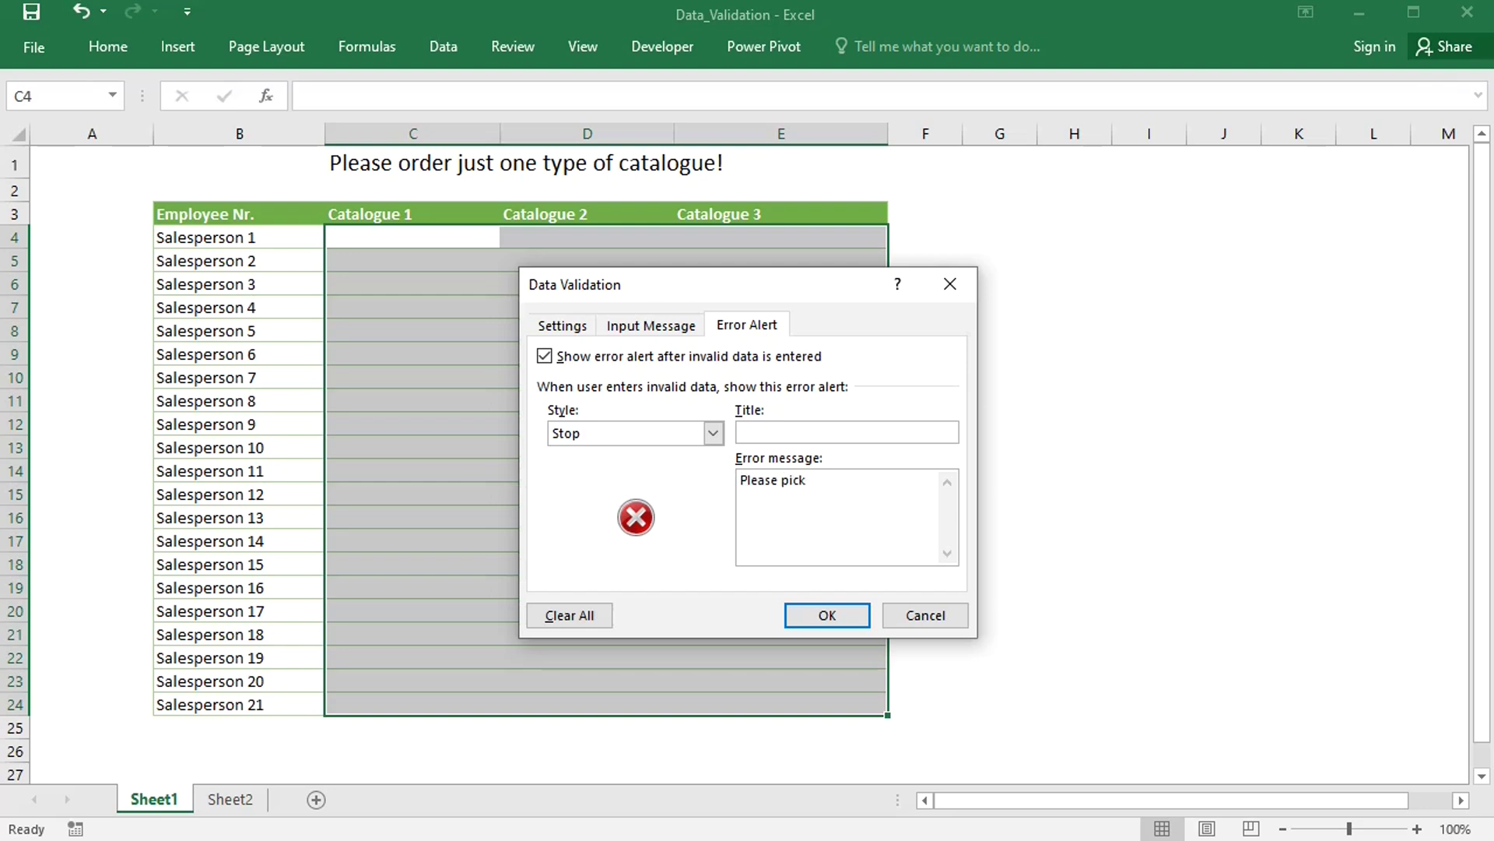
type("one catalogue, enter a number!")
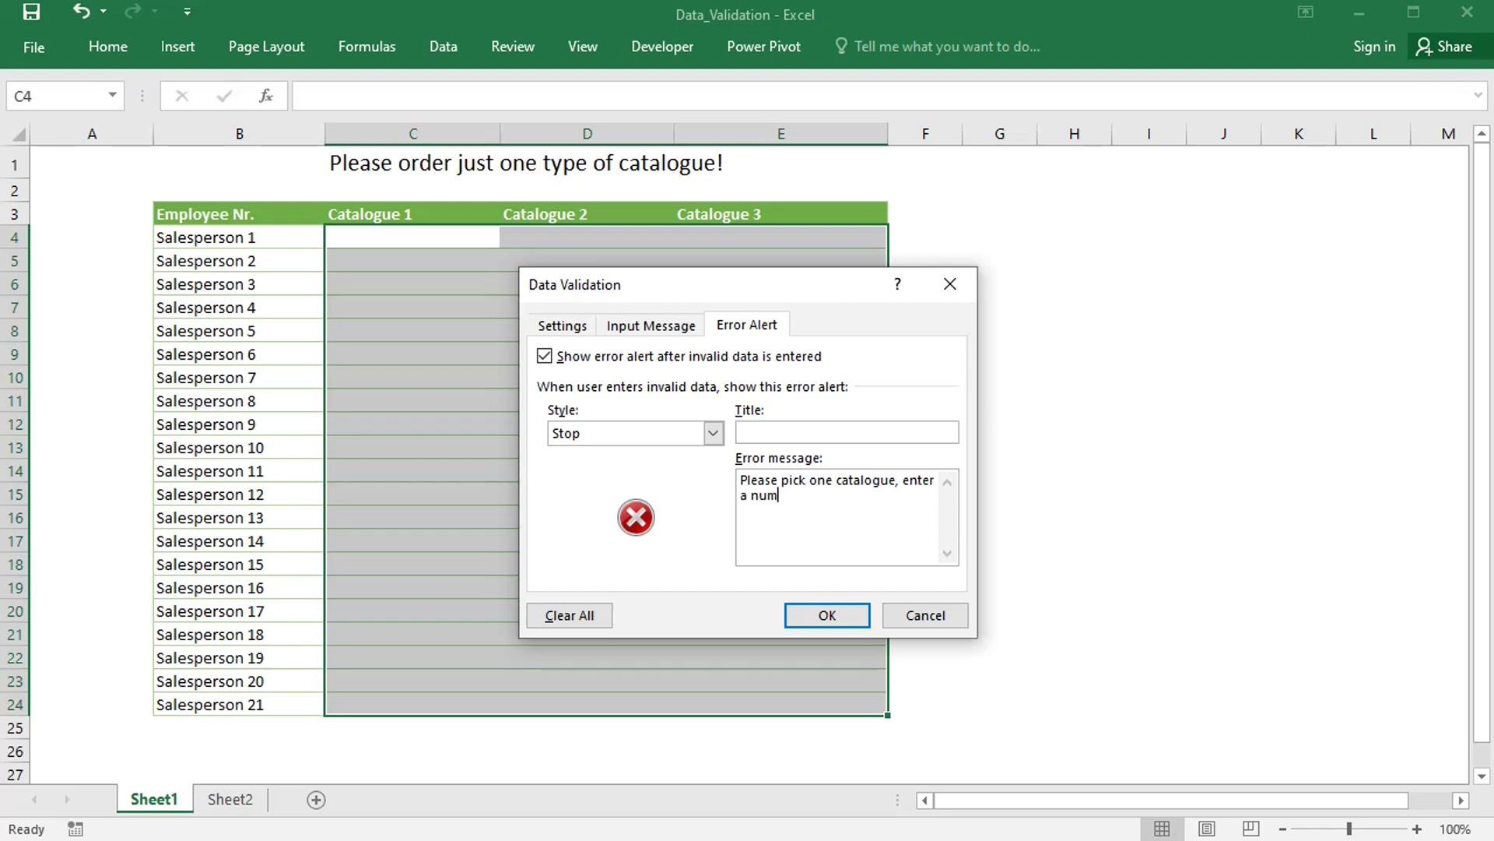
- Apply the rule and test it: 10 in C4 is accepted, 100 in D4 is rejected
left_click(816, 619)
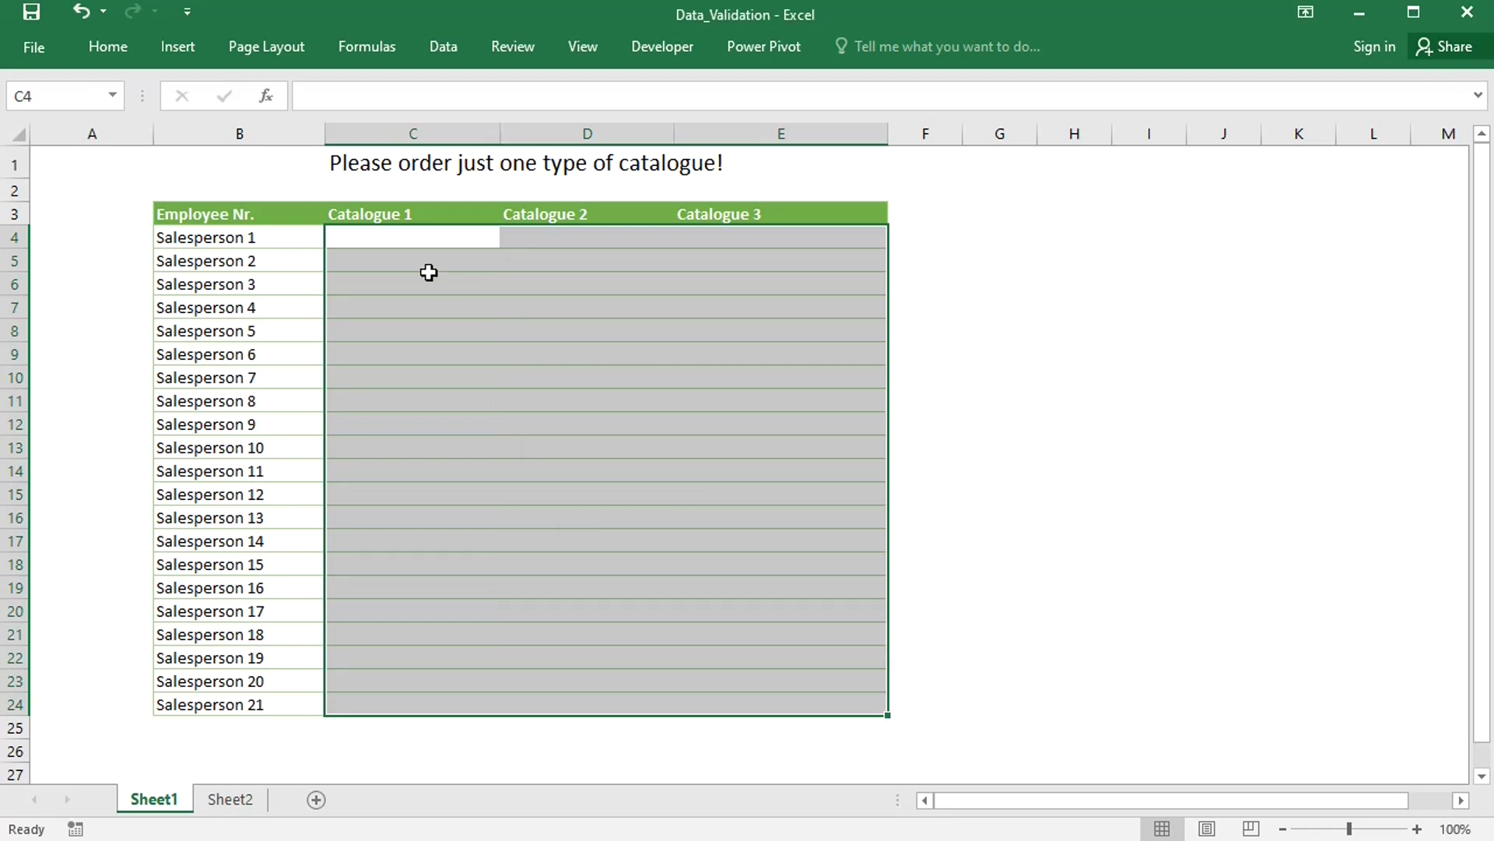
left_click(411, 239)
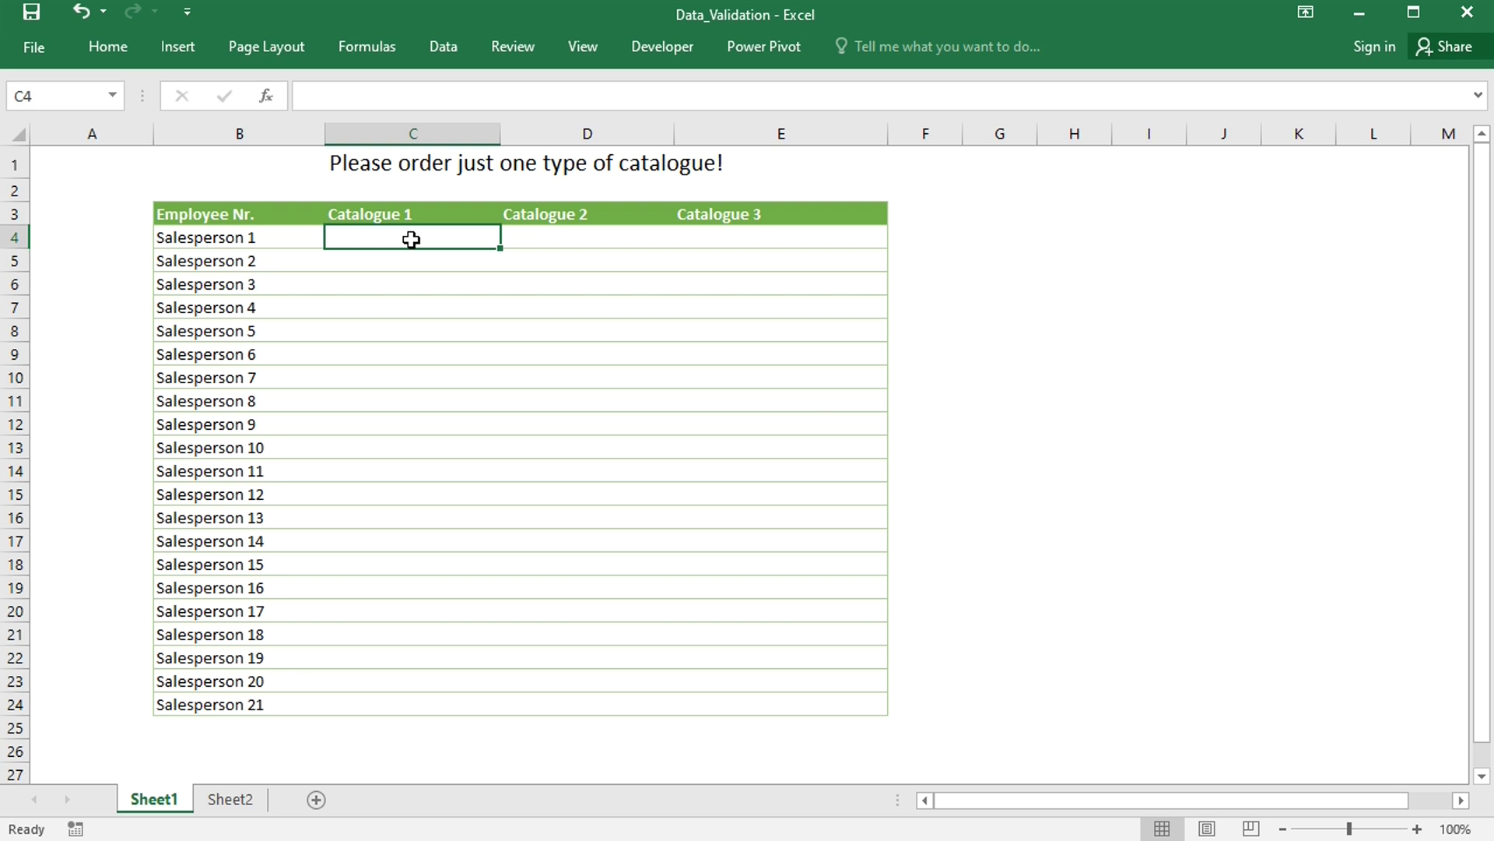
type("10")
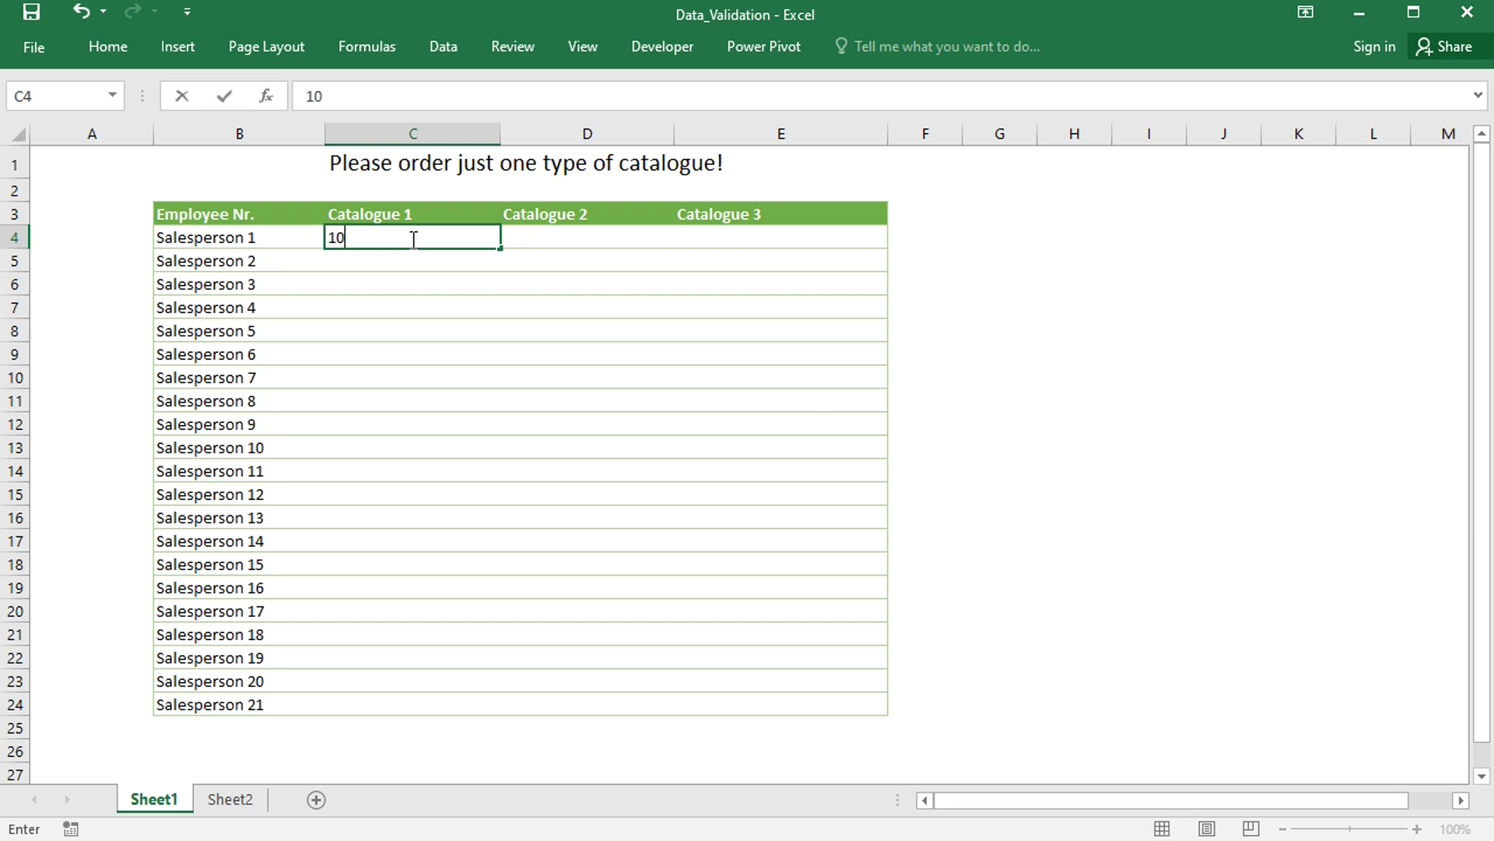
key("Tab")
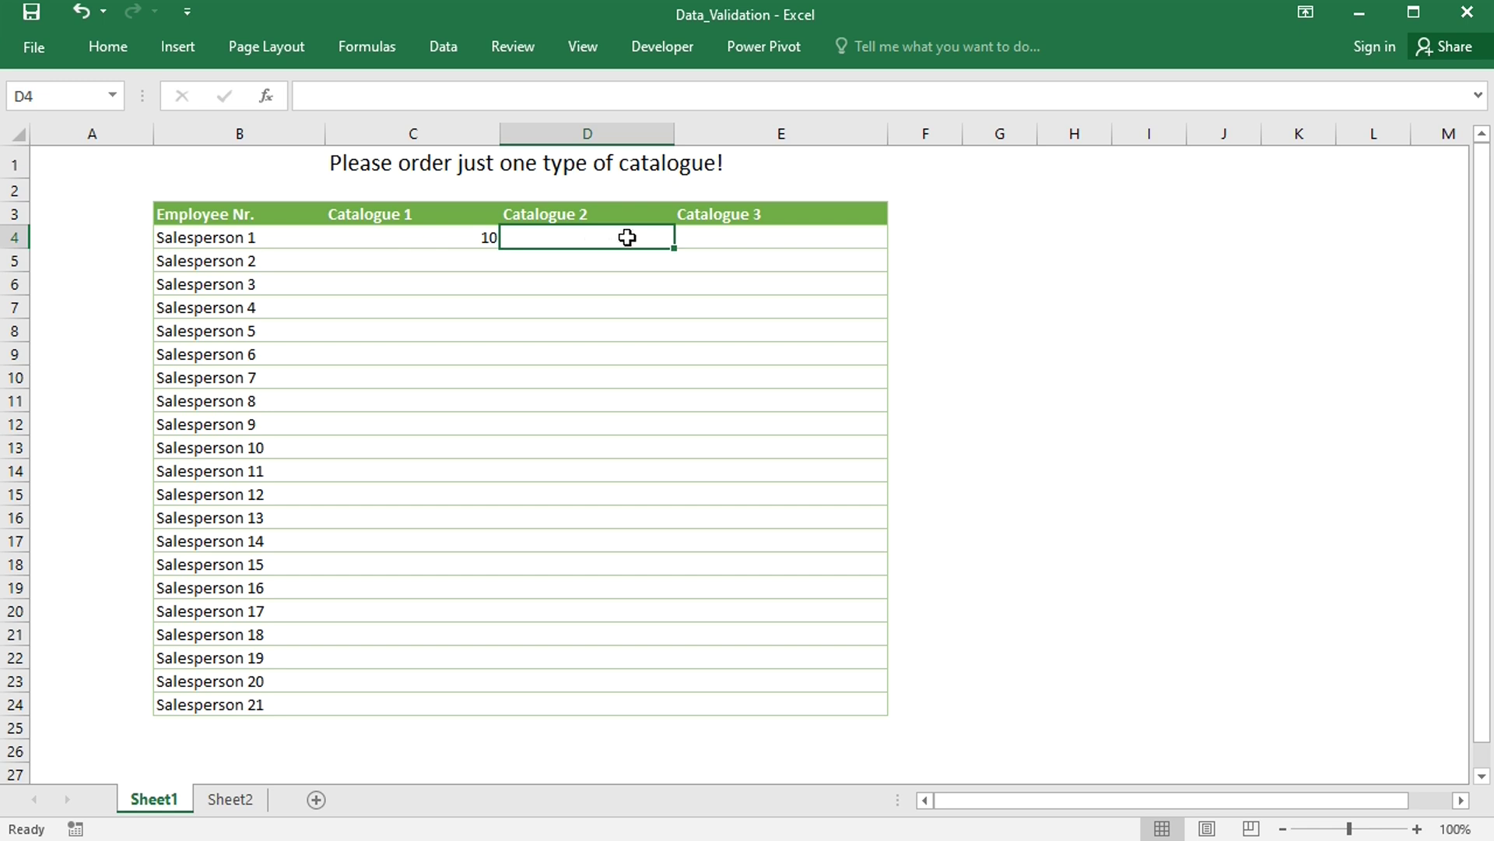
type("100")
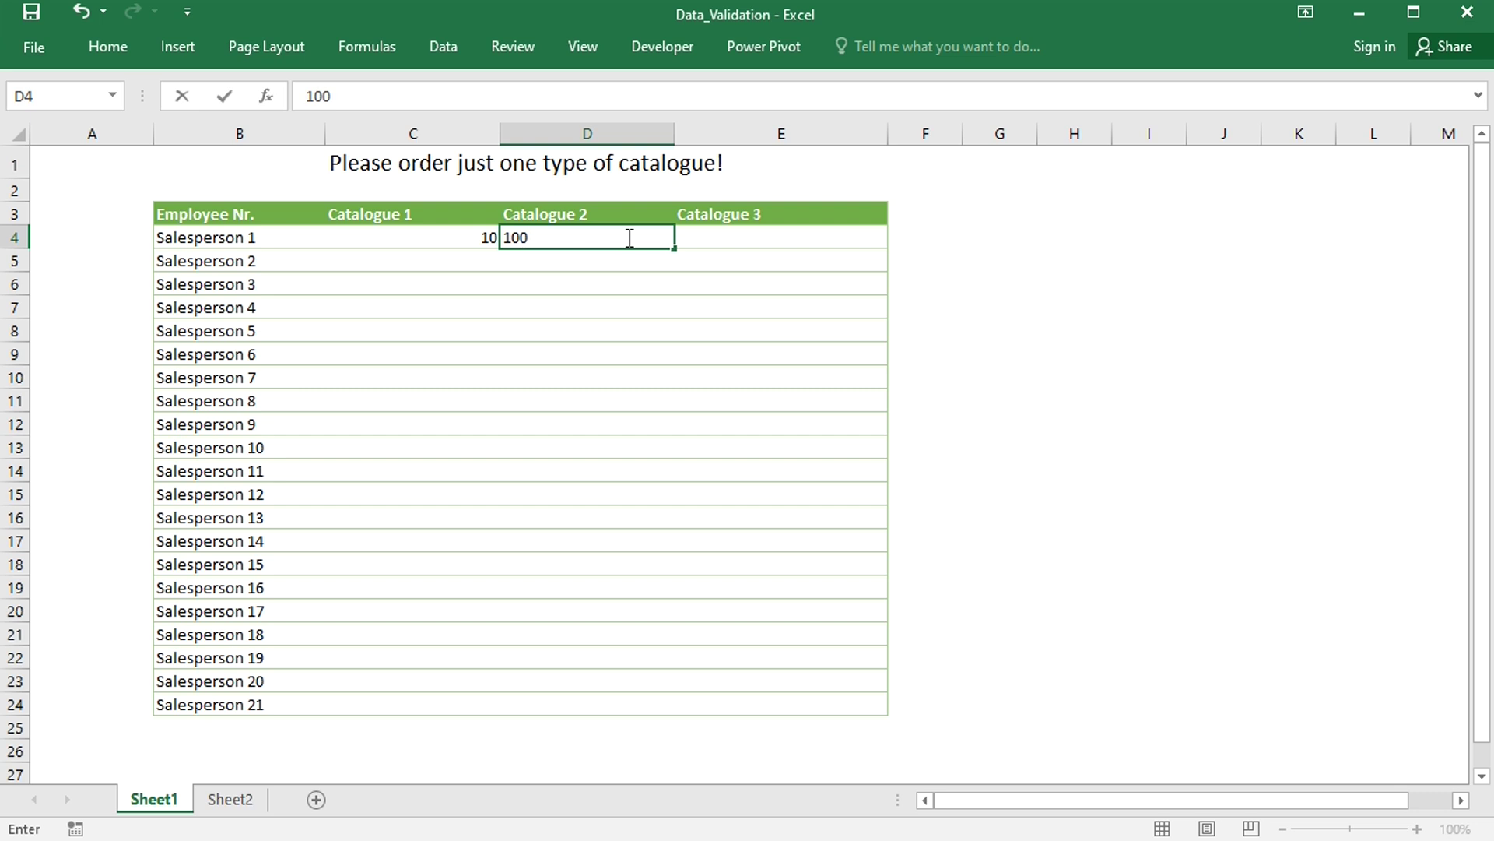
key("Return")
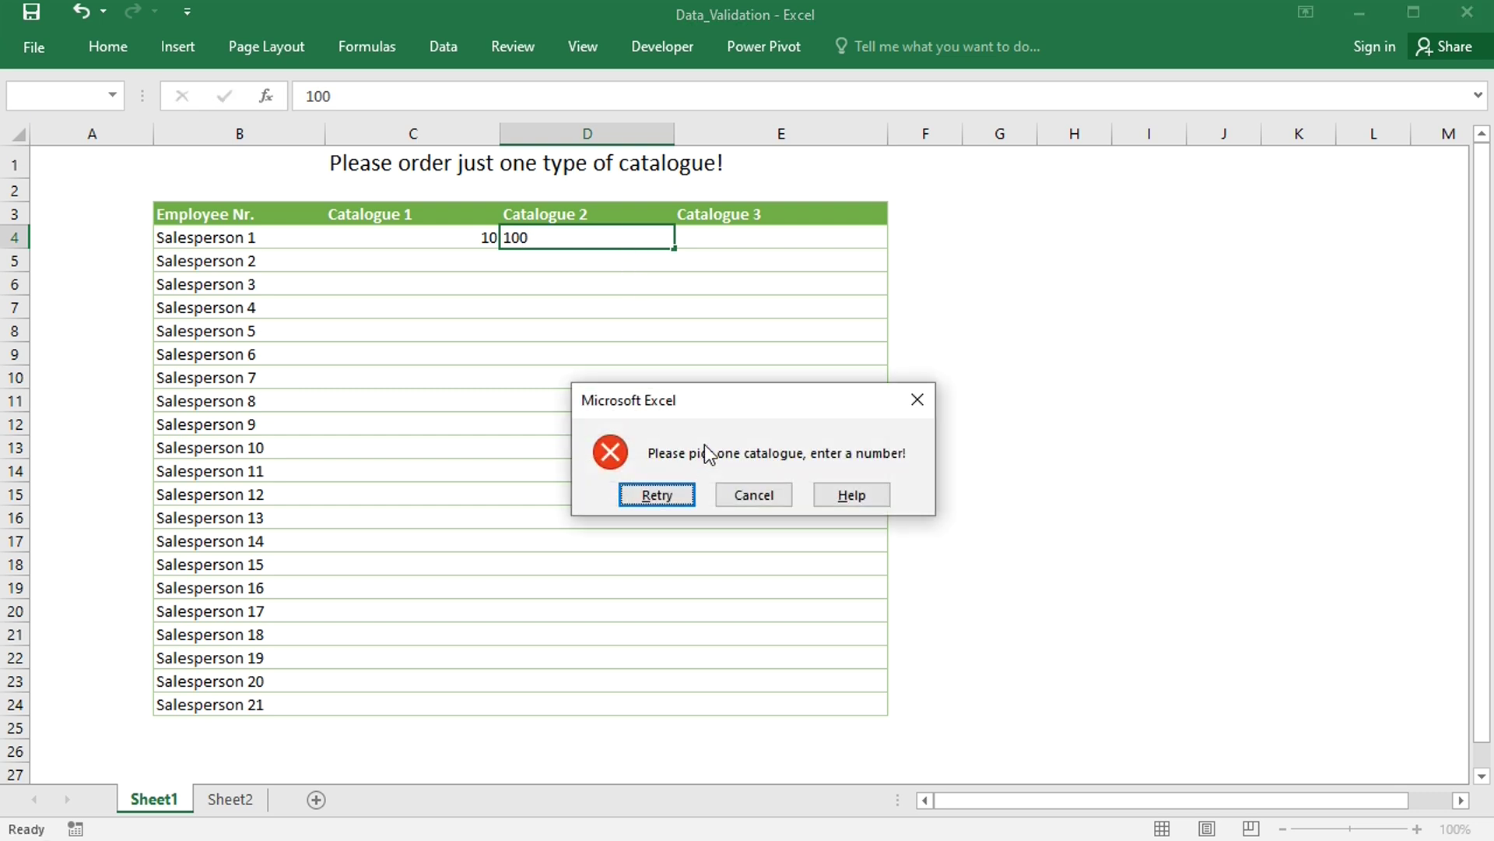
left_click(765, 496)
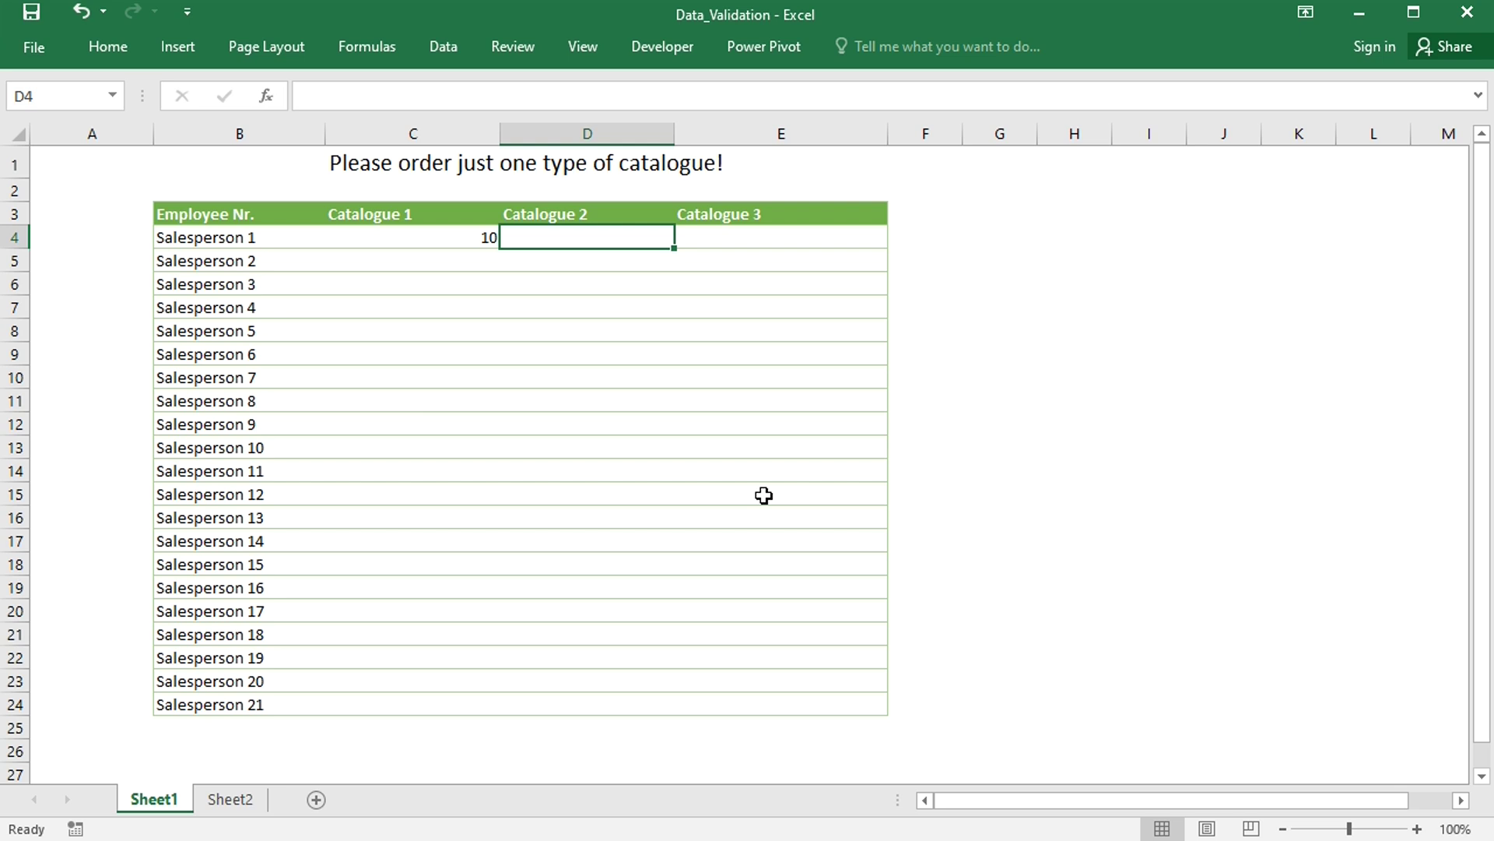
- Try entering yes in D5 and cancel the rejection, leaving D5 empty
left_click(570, 263)
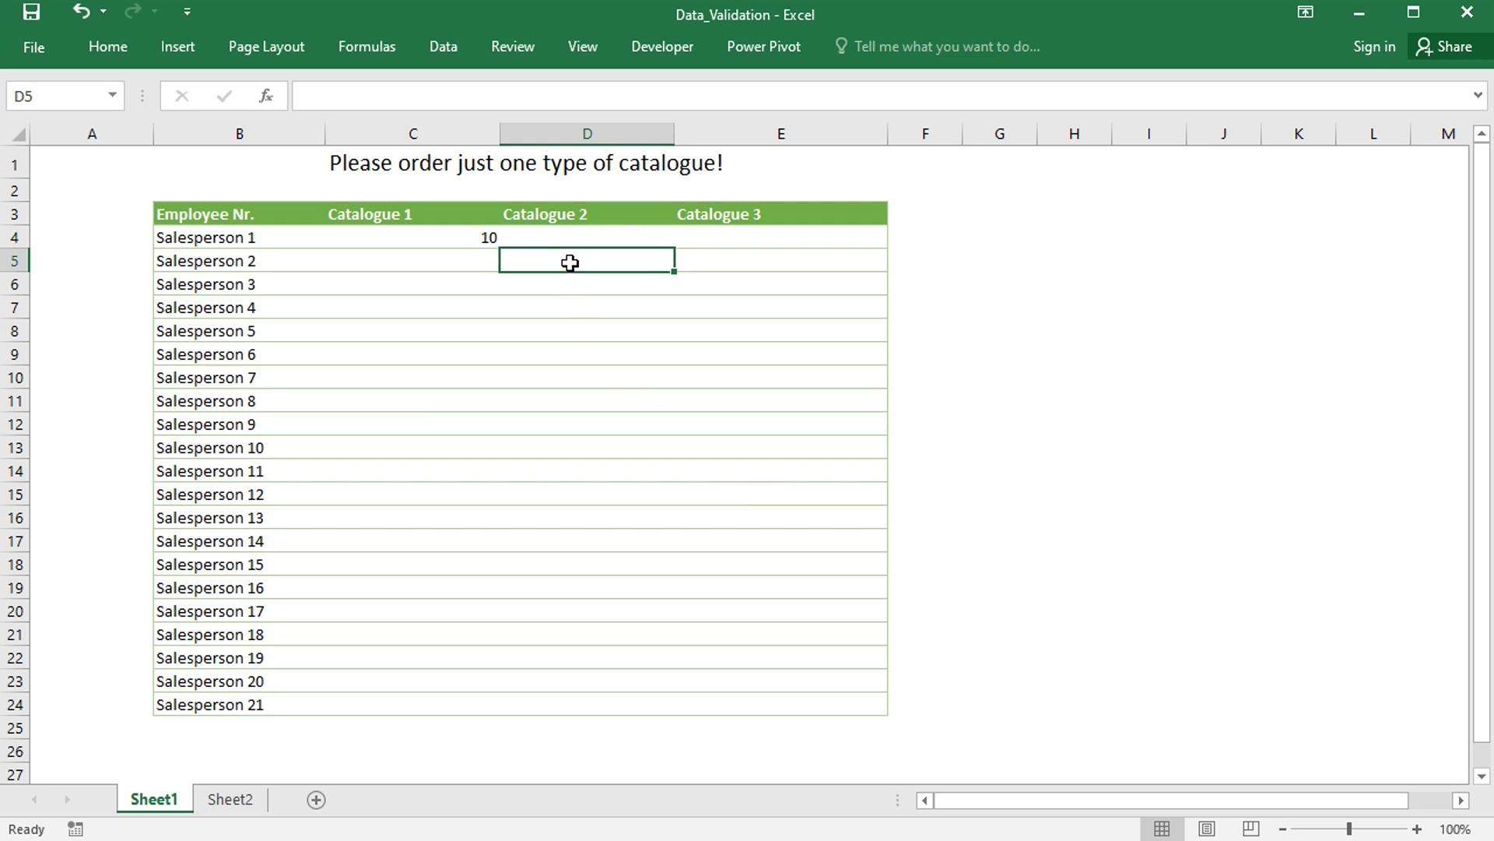
type("yes")
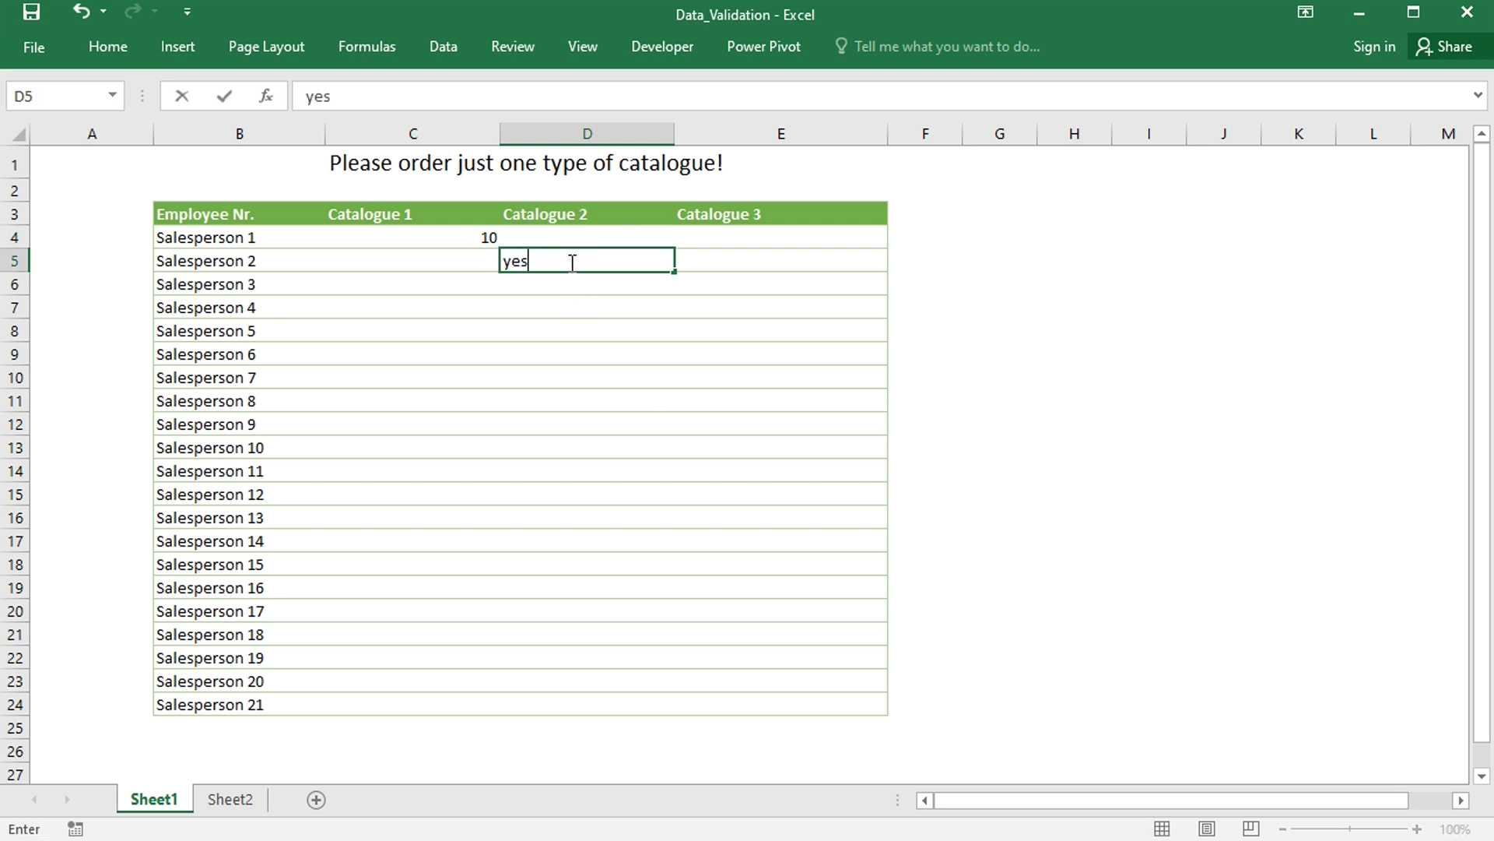
key("Return")
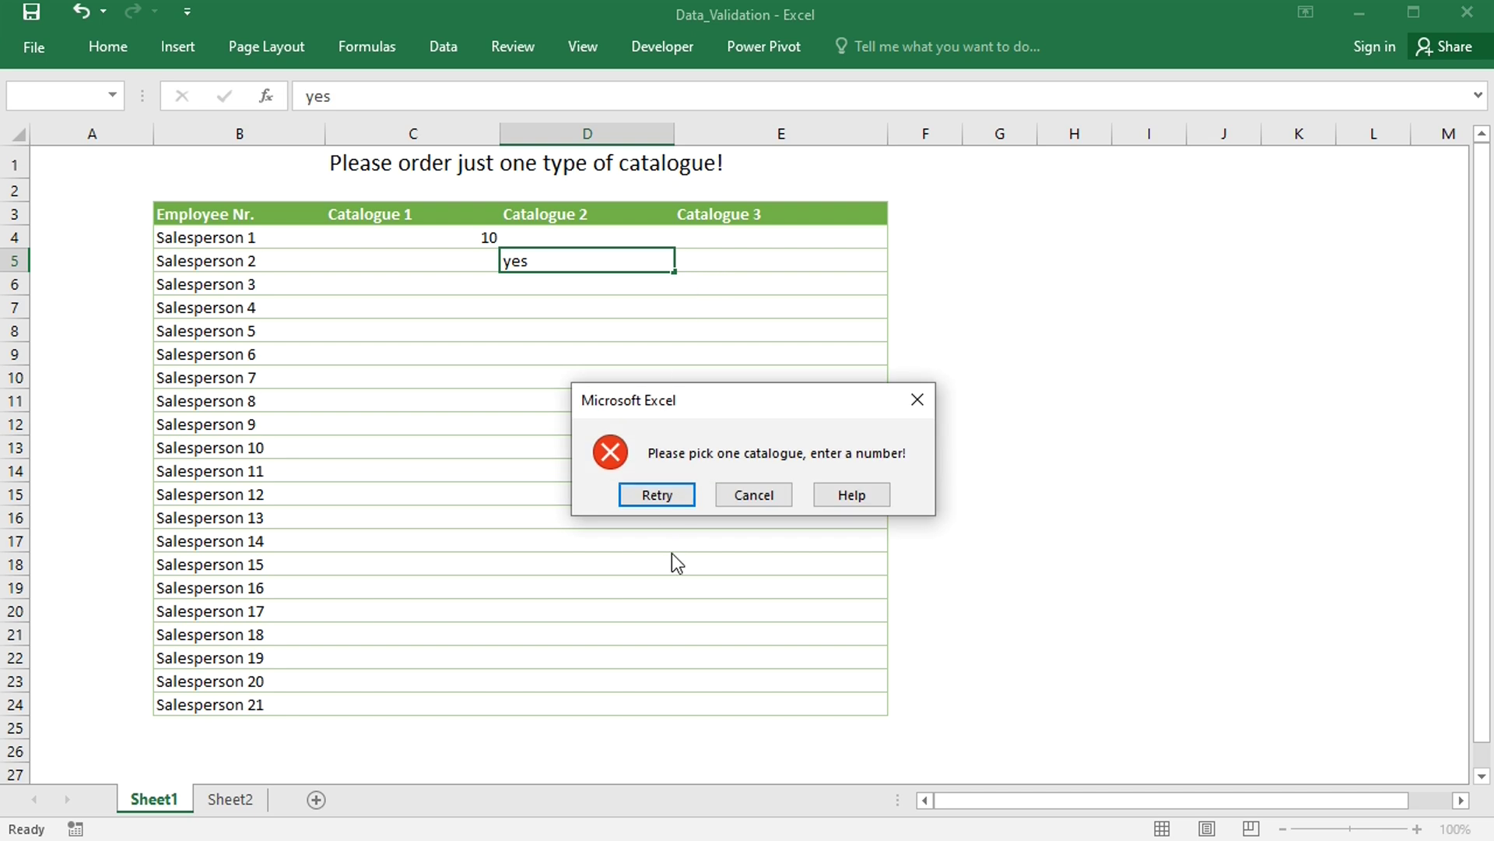
left_click(750, 498)
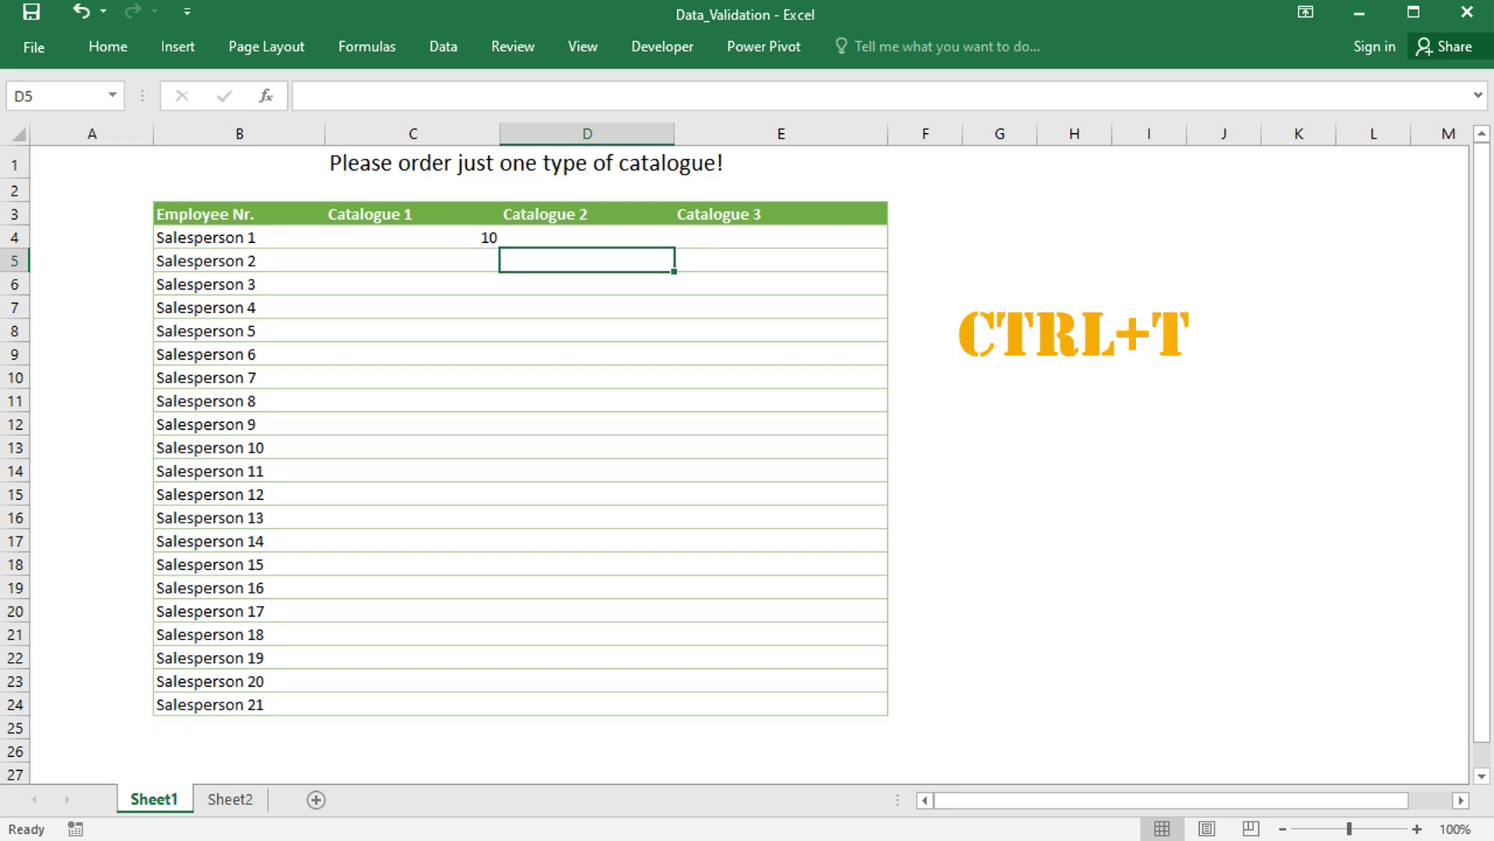
- Convert B3:E24 into a table with a green Medium table style
key("ctrl+t")
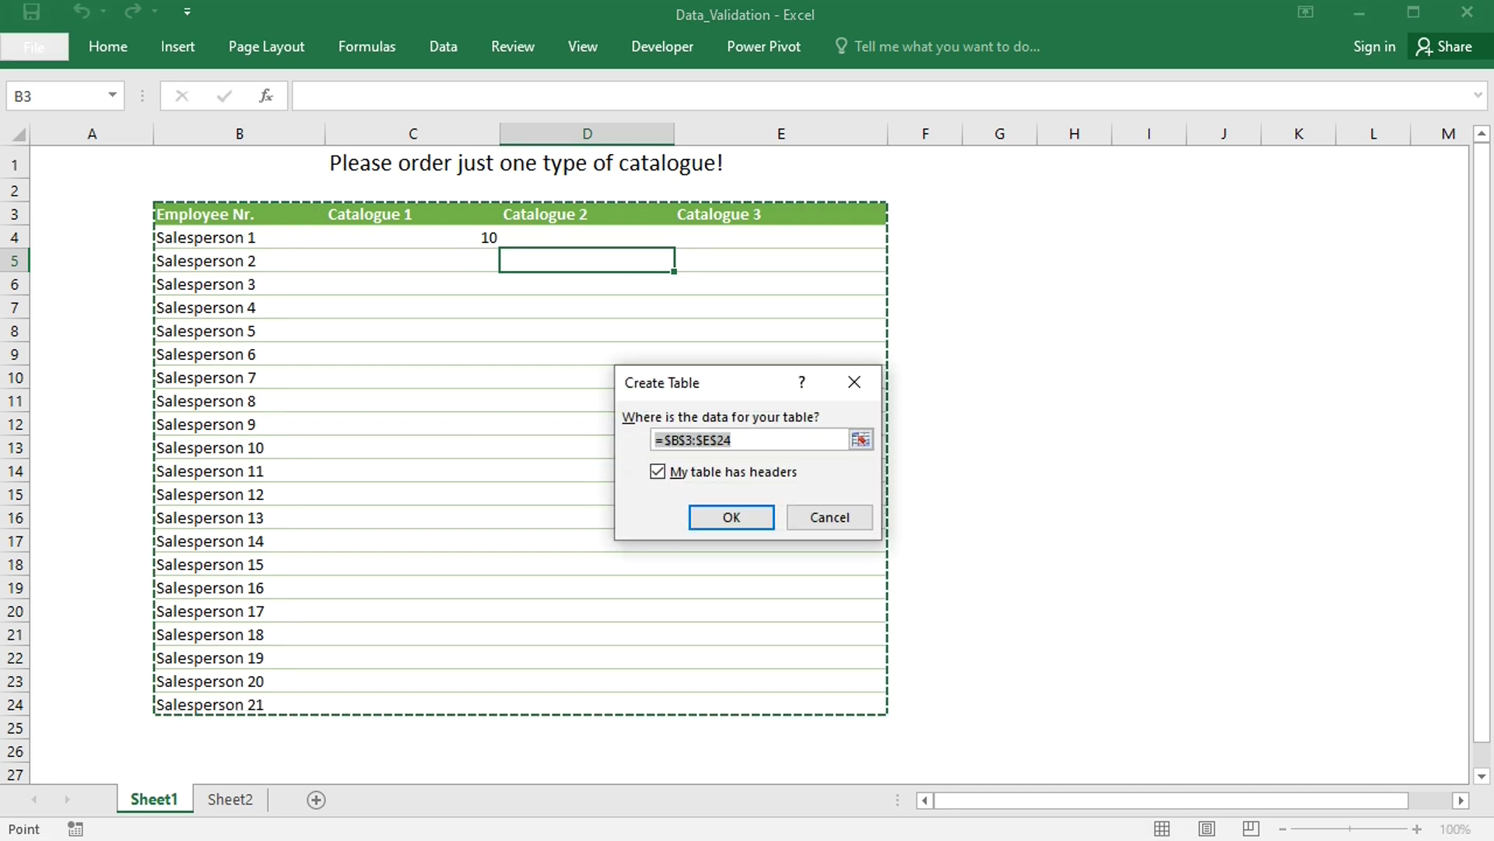
left_click(729, 518)
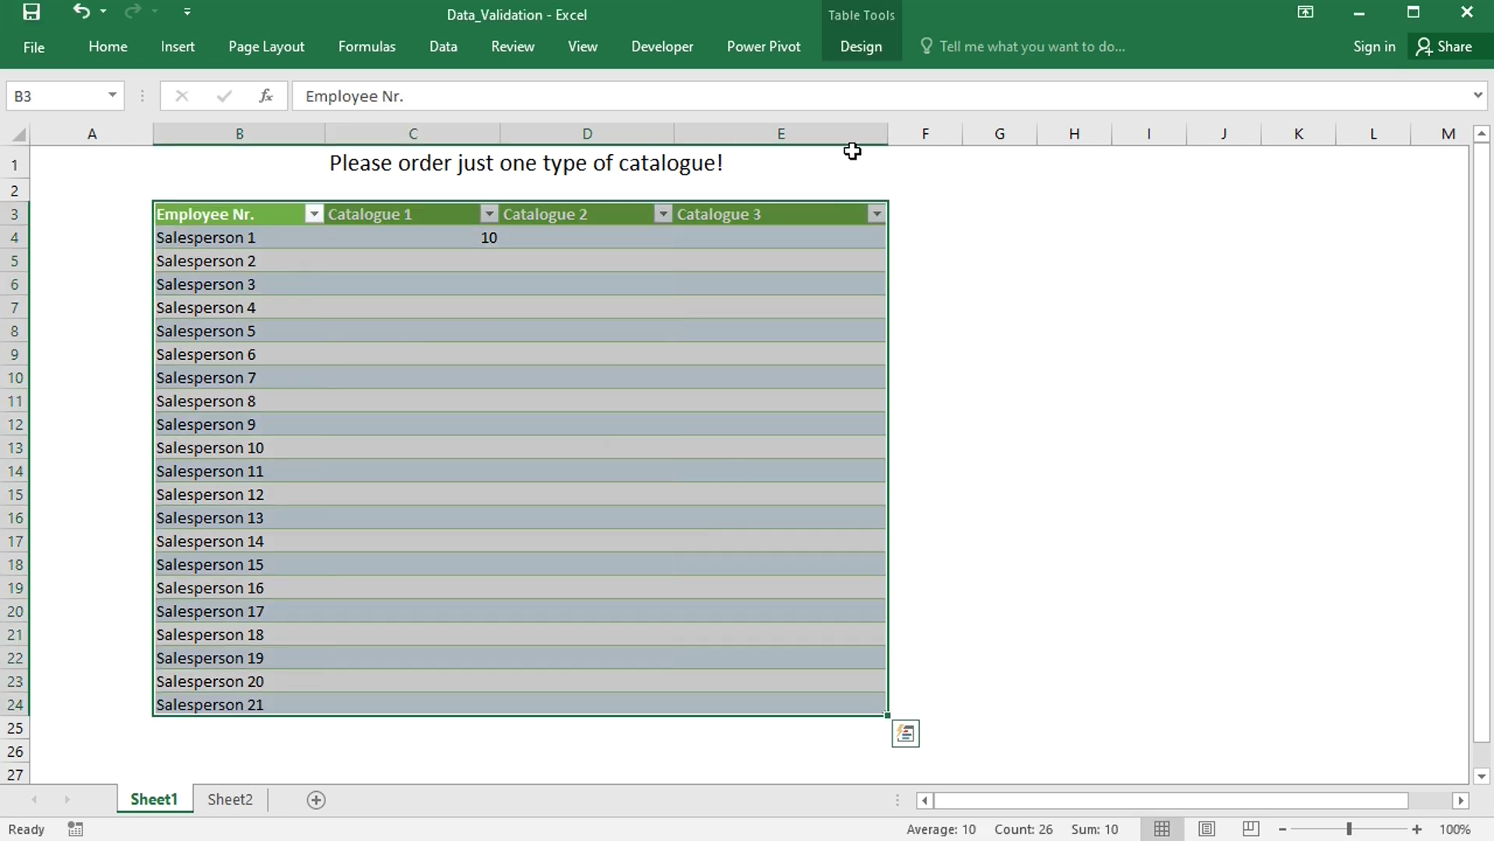
left_click(861, 55)
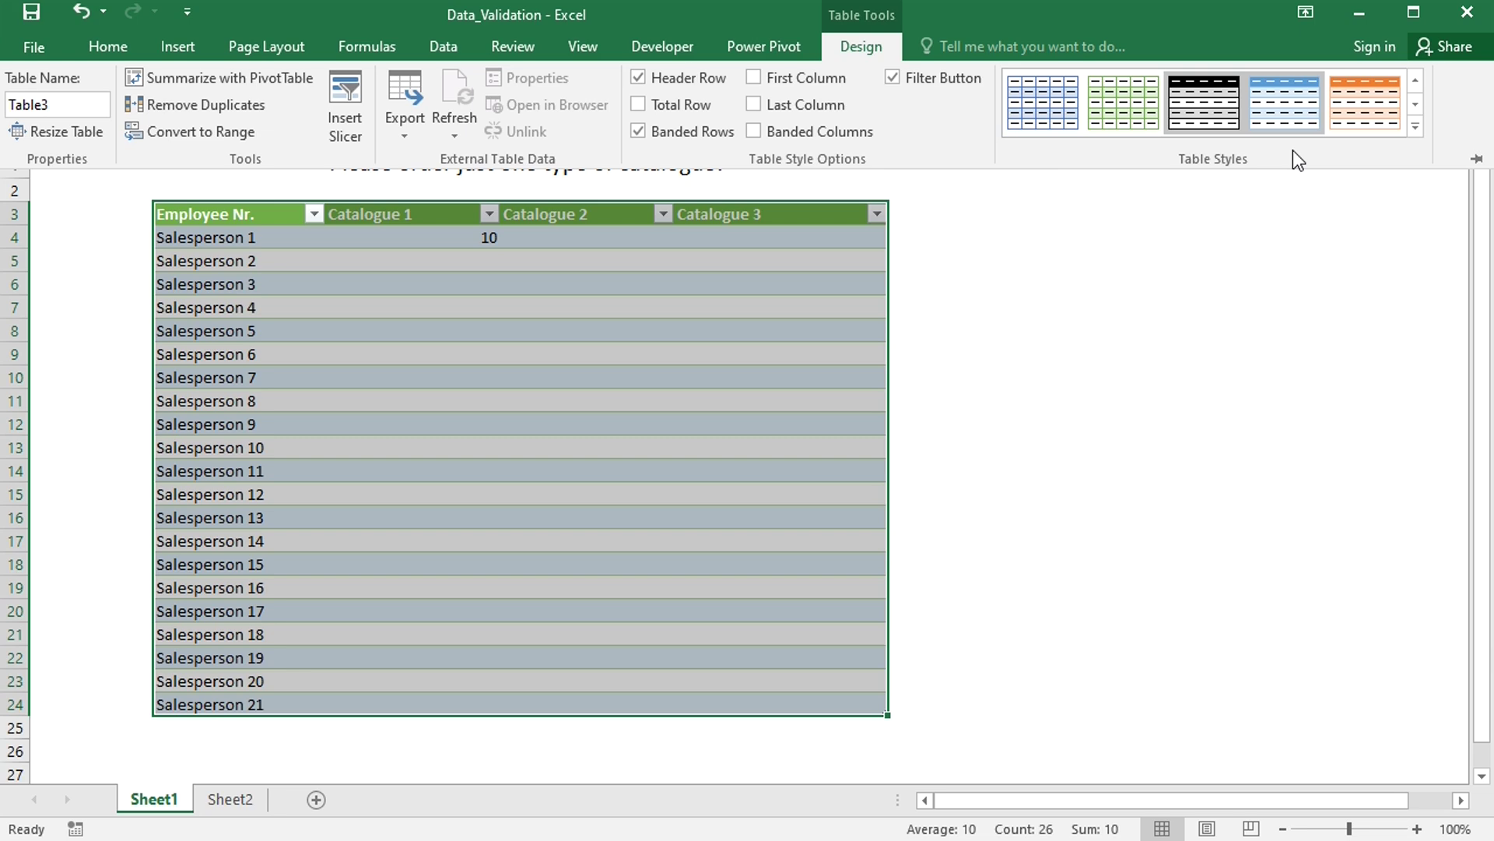
left_click(1414, 127)
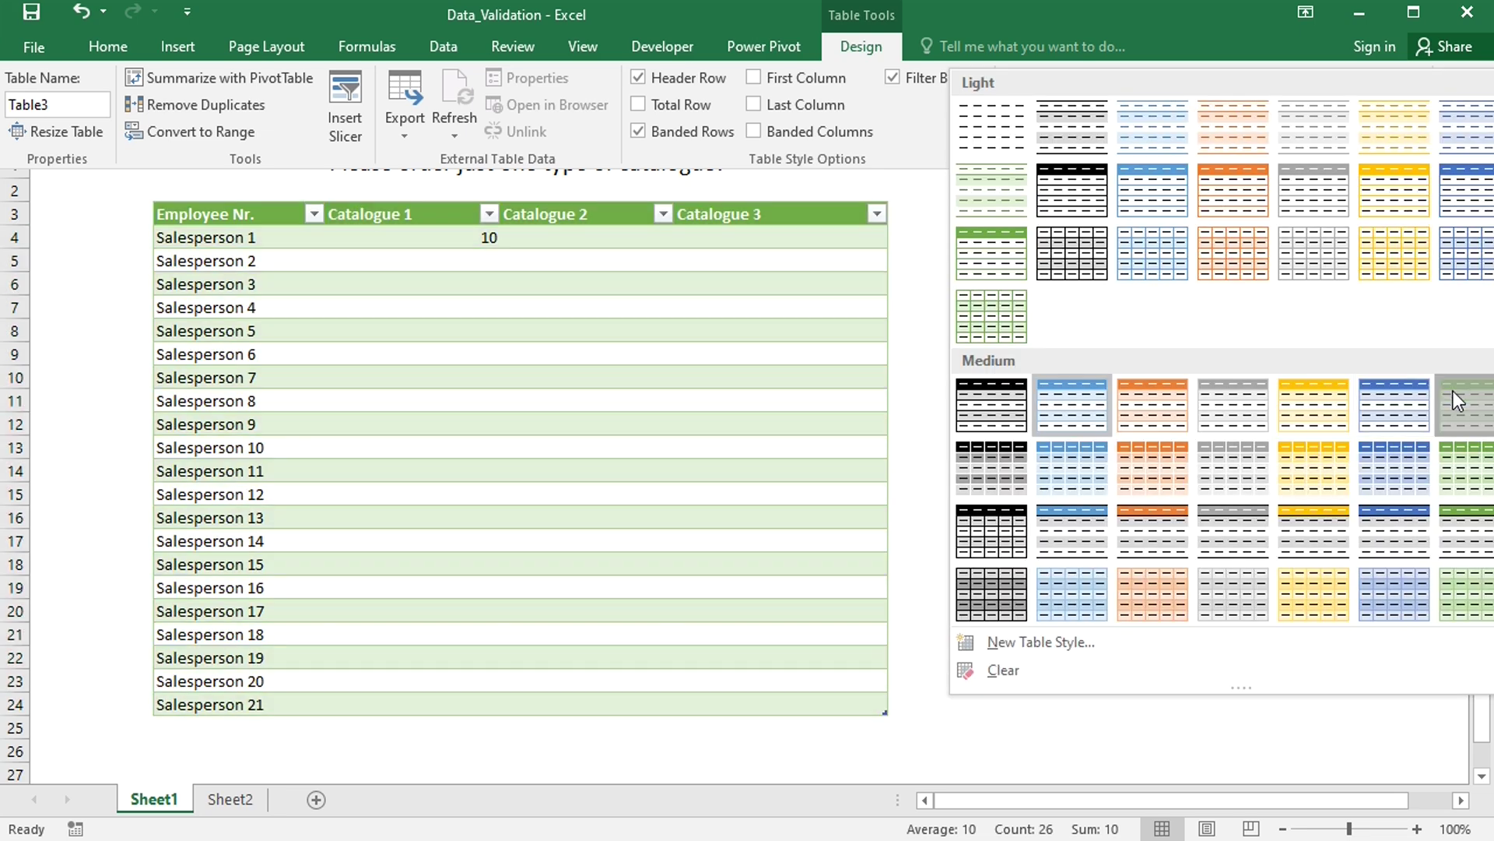
left_click(1454, 393)
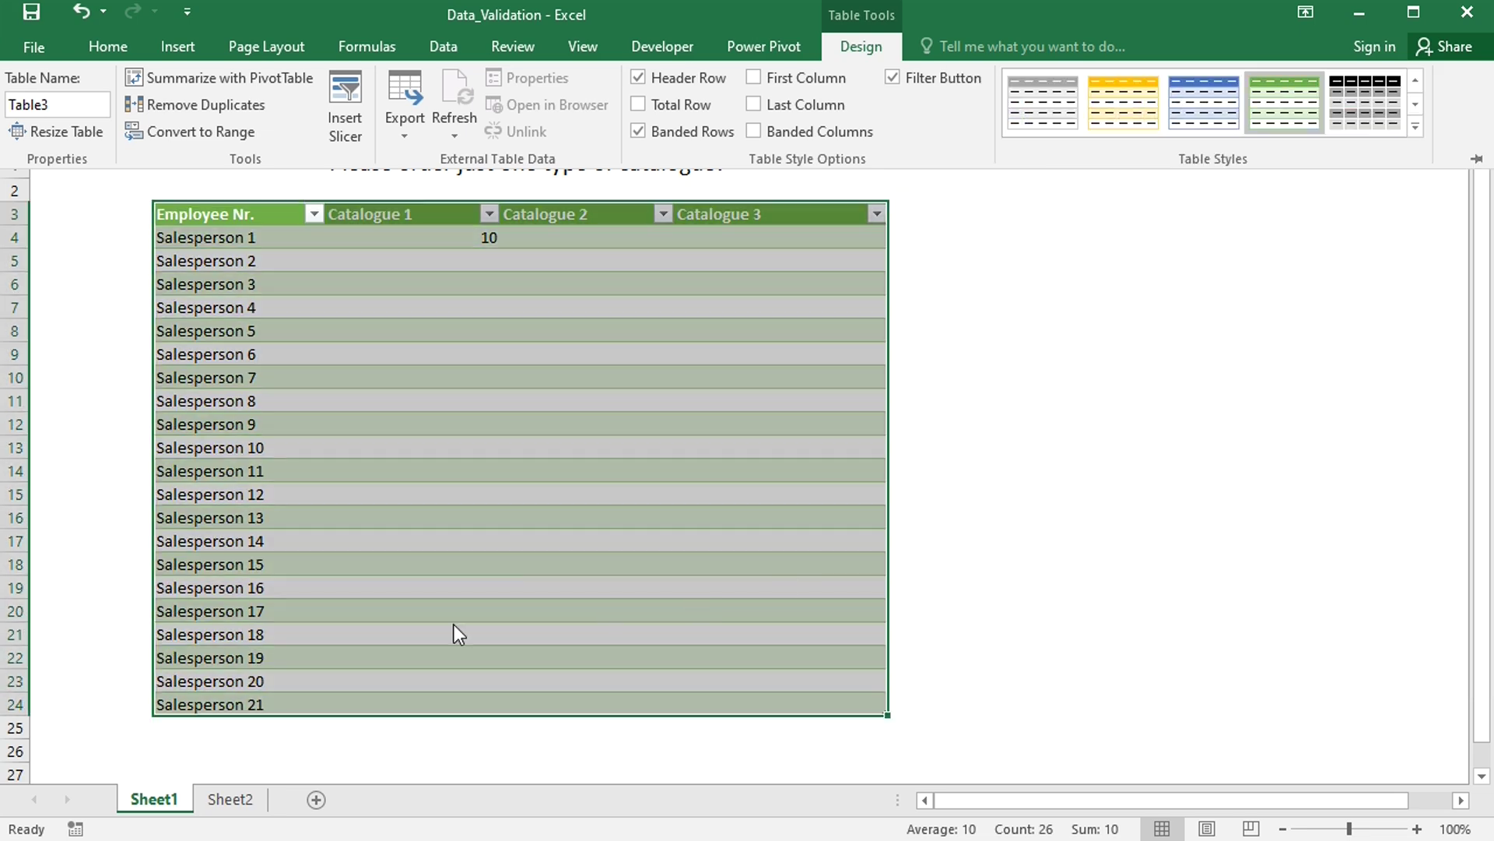
left_click(235, 720)
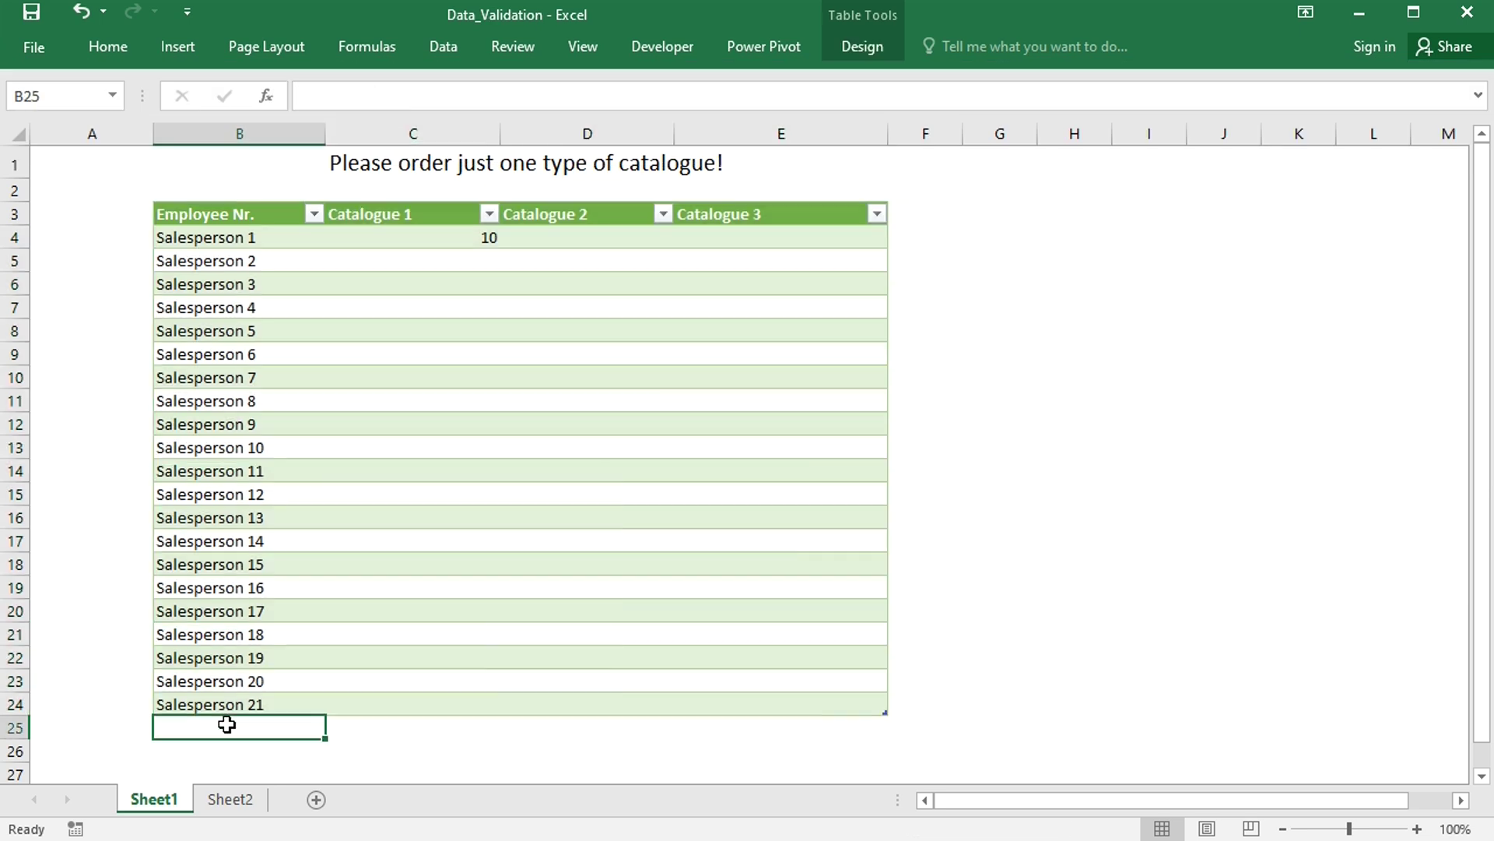
- Add Salesperson 22 in B25 and enter yes in D25, triggering the validation error
left_click(226, 725)
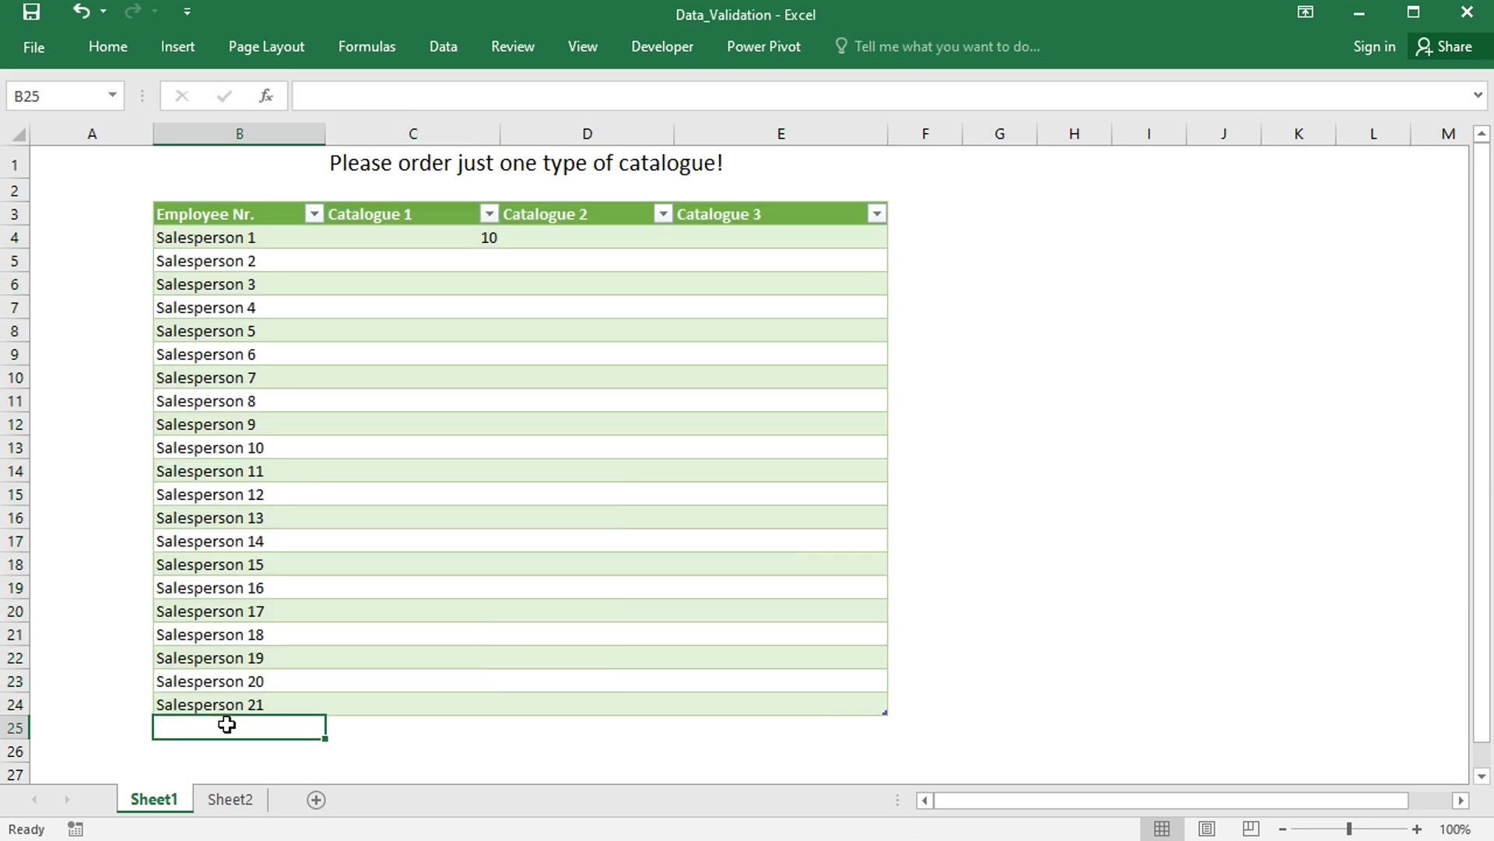
type("Salespers")
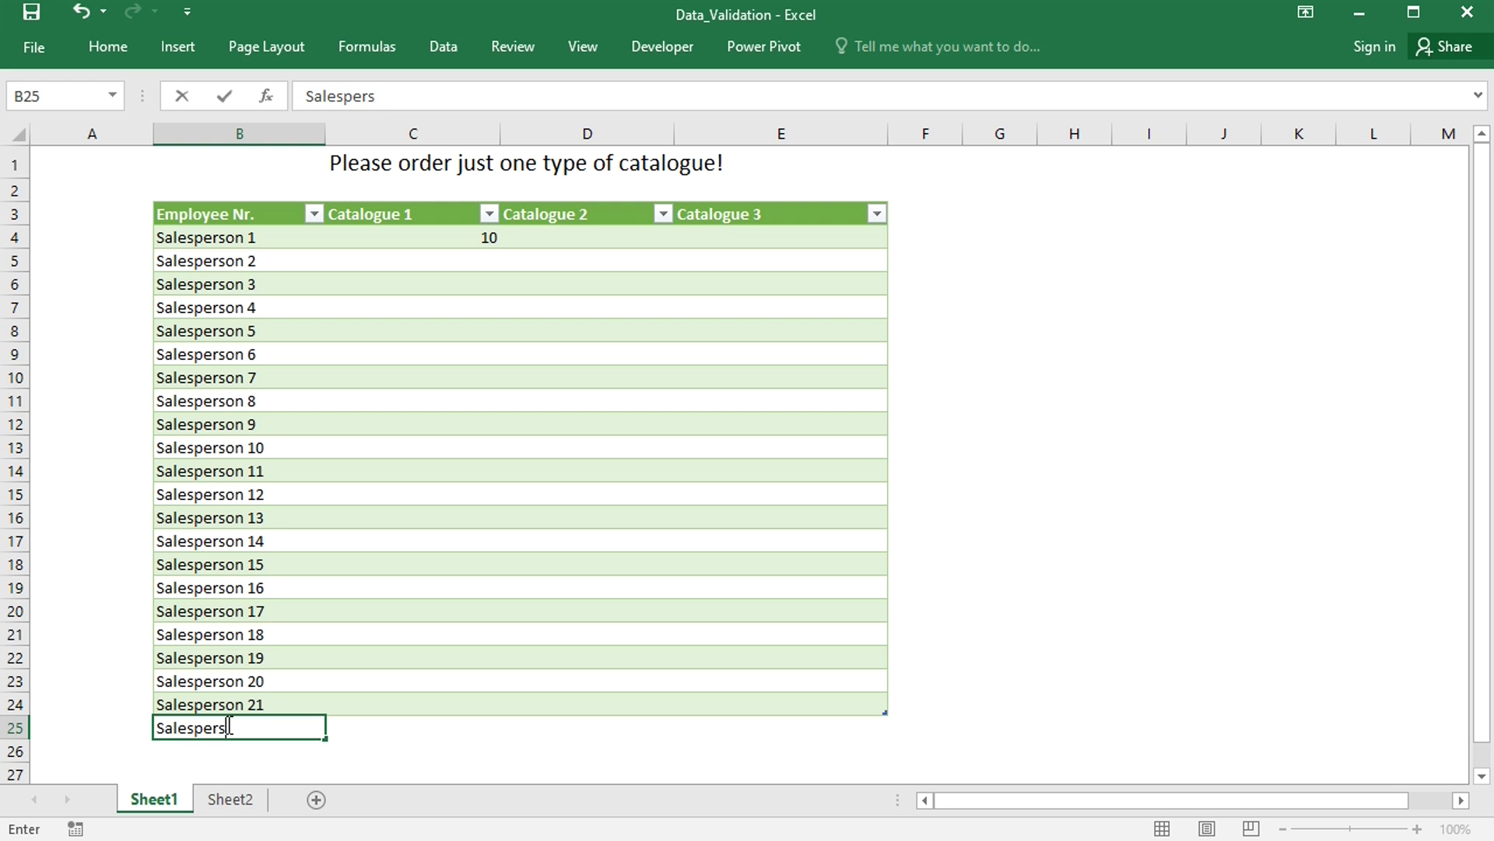
type("on 22")
left_click(404, 728)
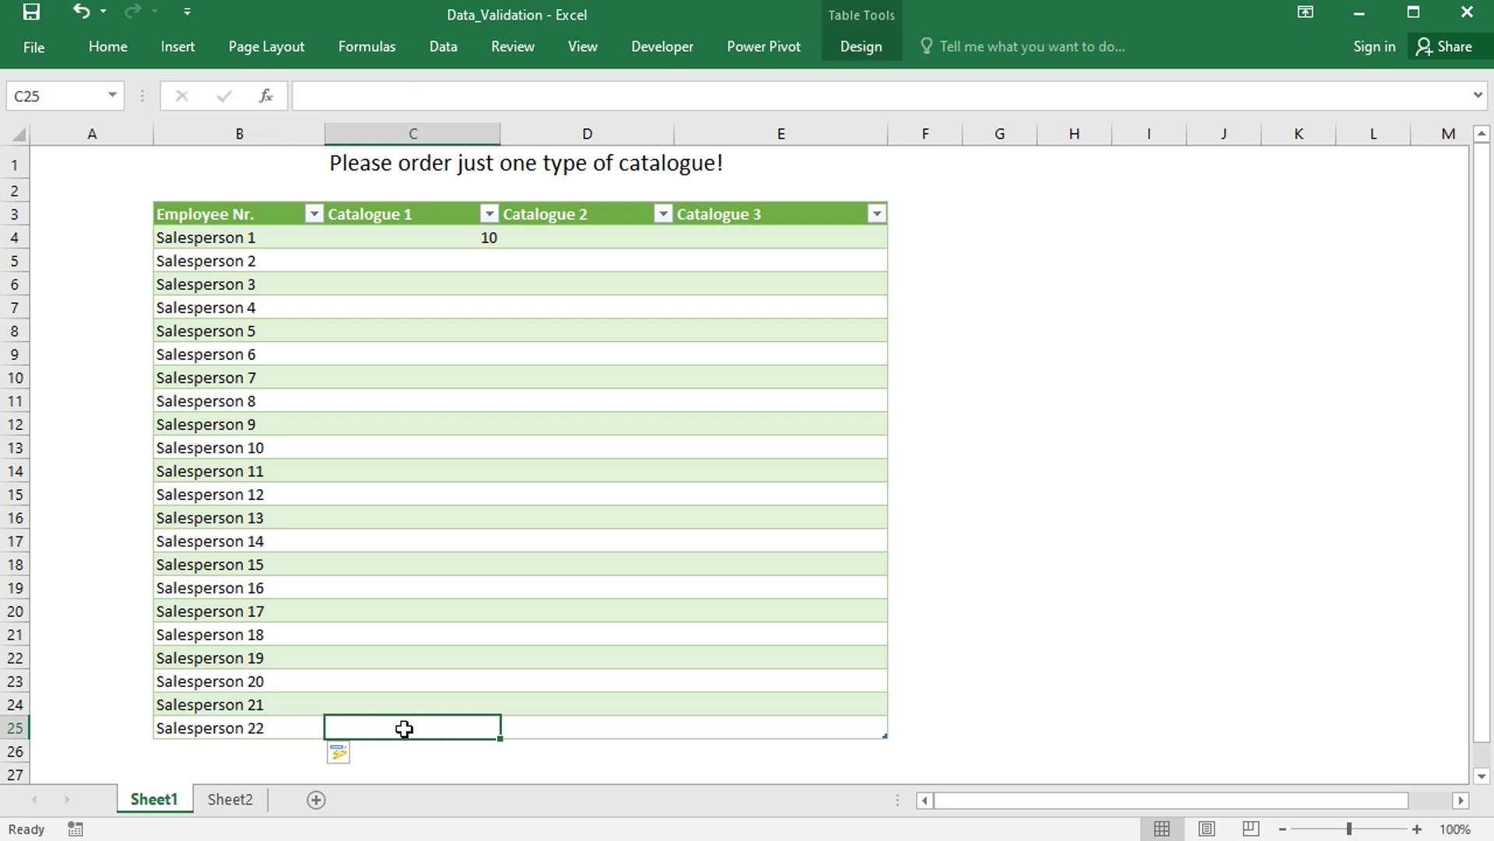
left_click(536, 725)
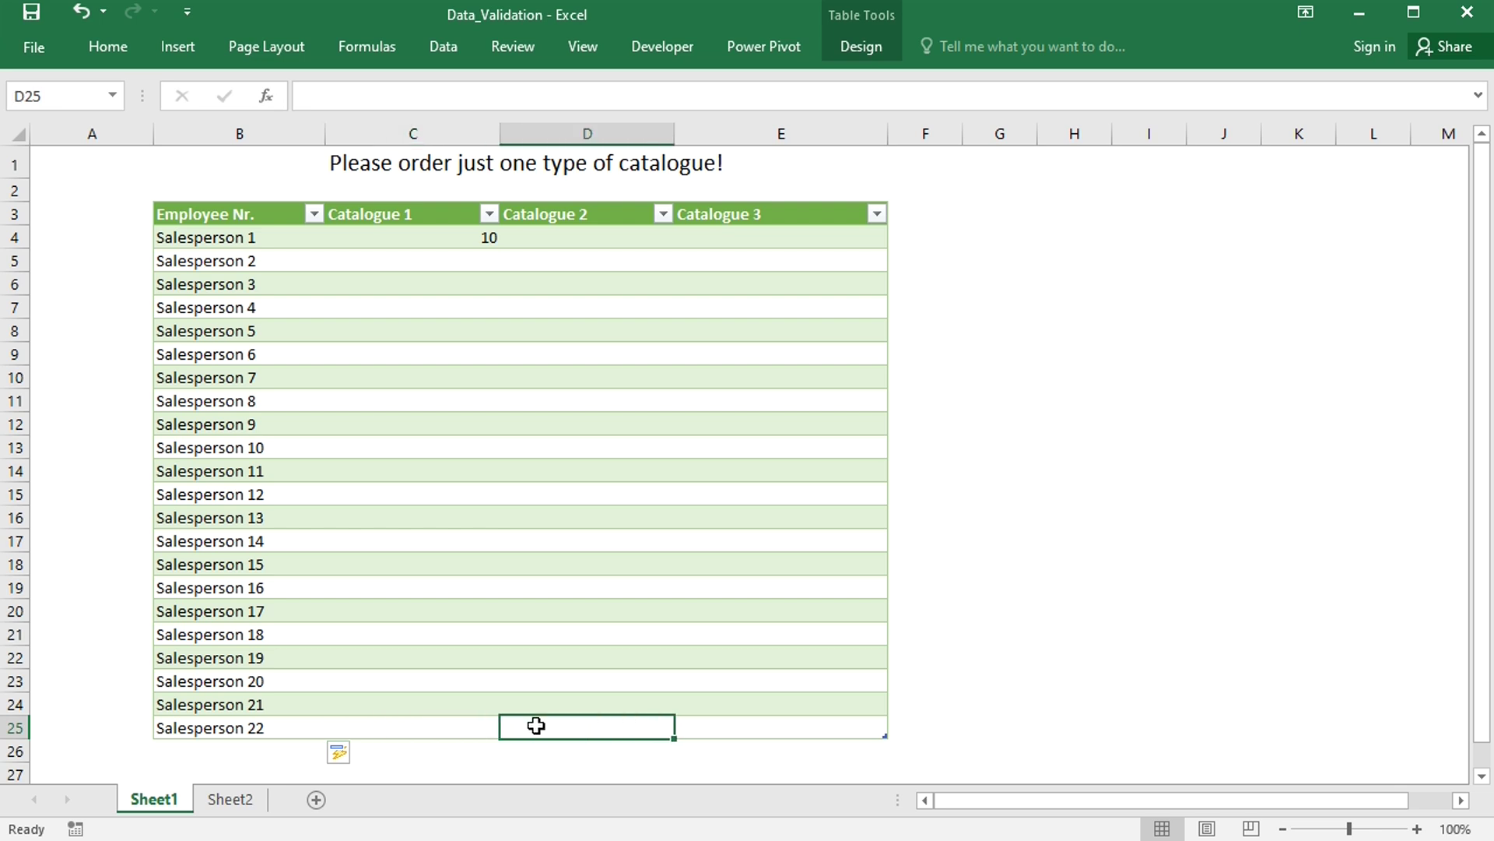
type("yes")
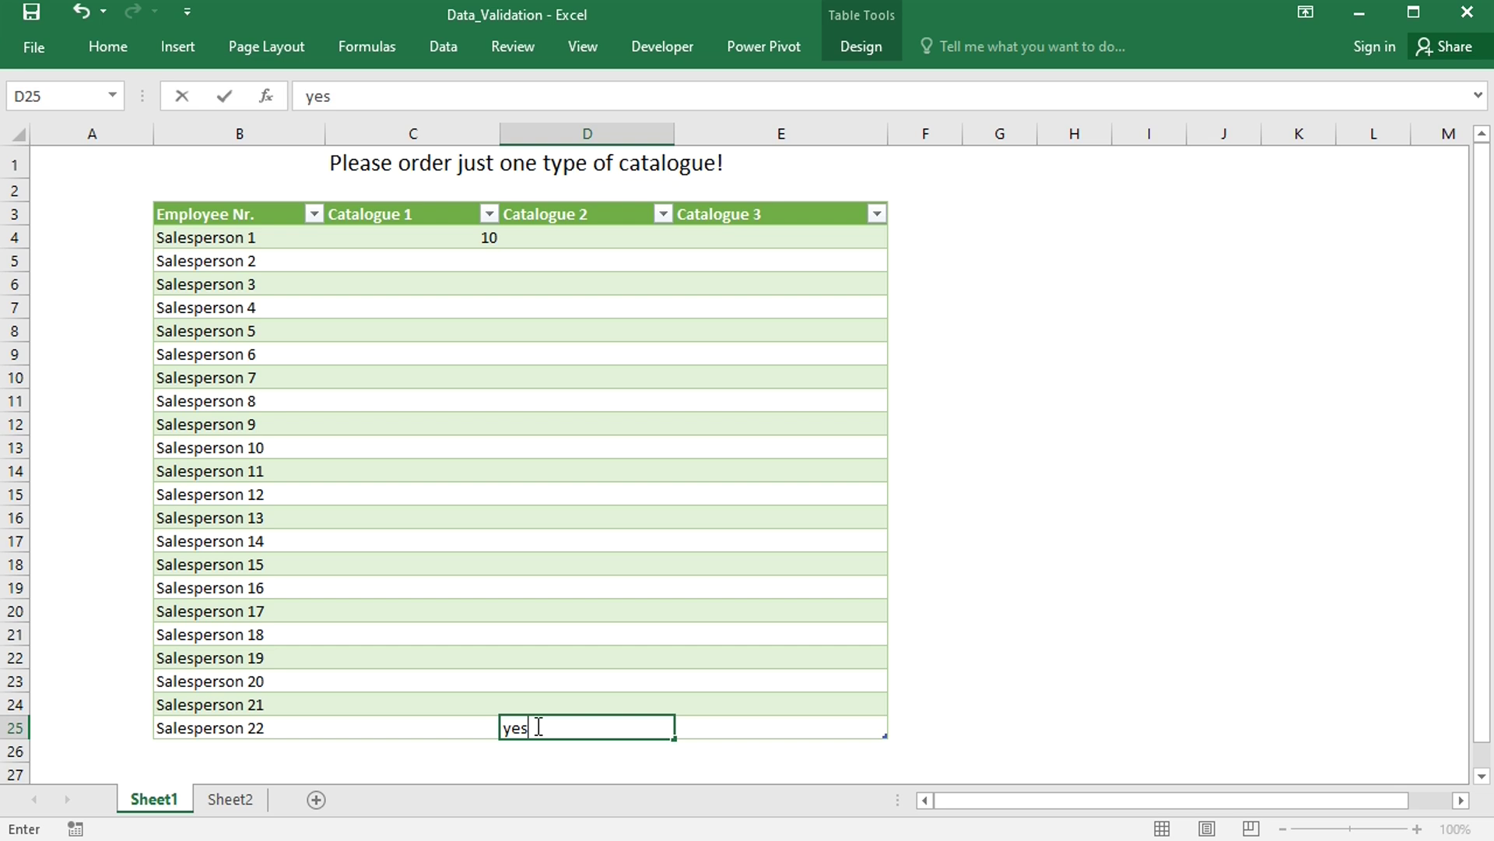
key("Return")
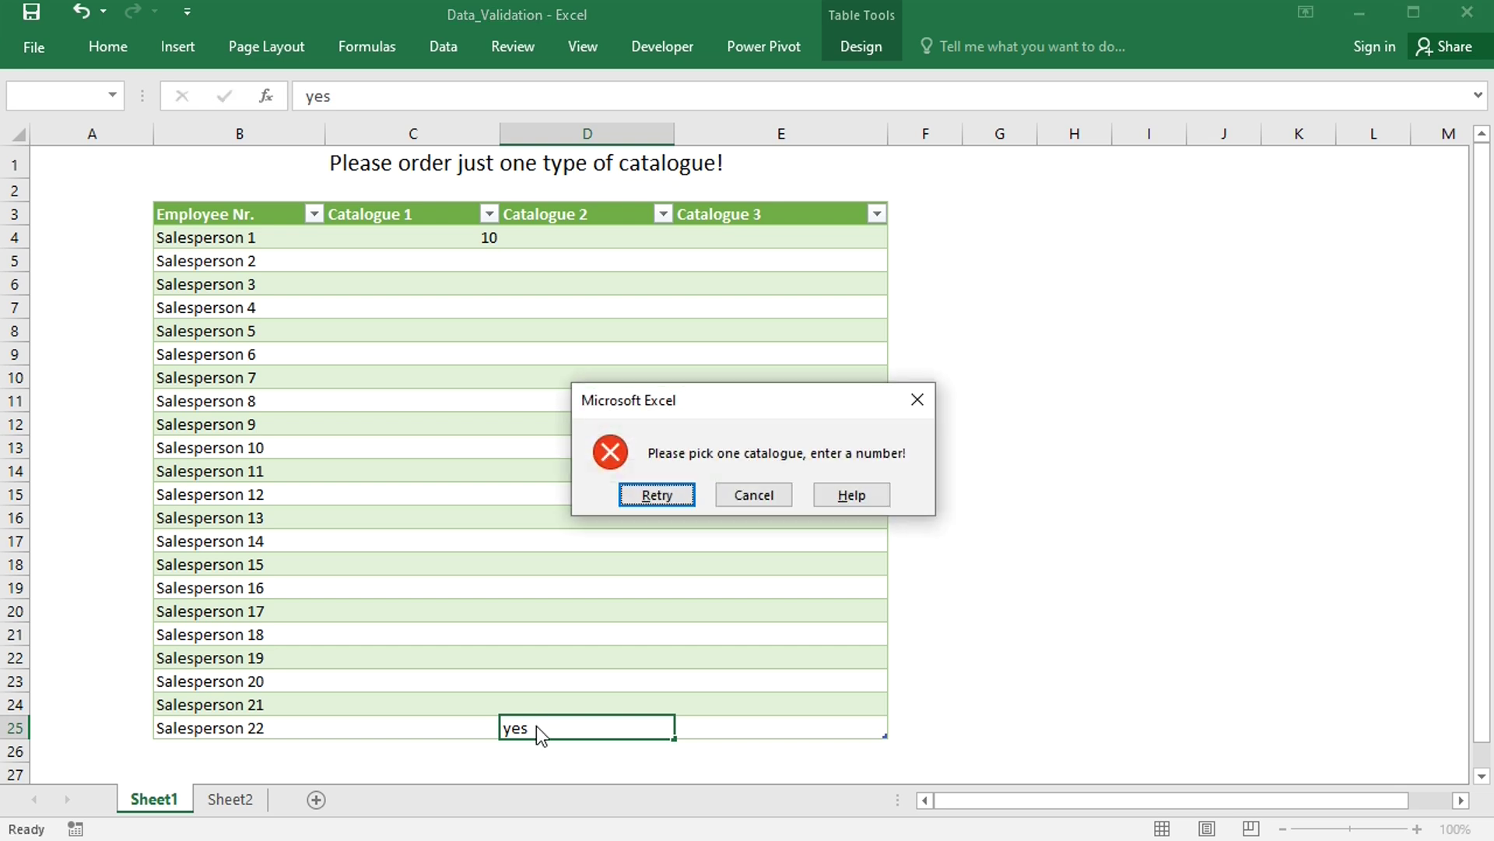
- Cancel the validation error, discarding the yes entry in D25
left_click(739, 489)
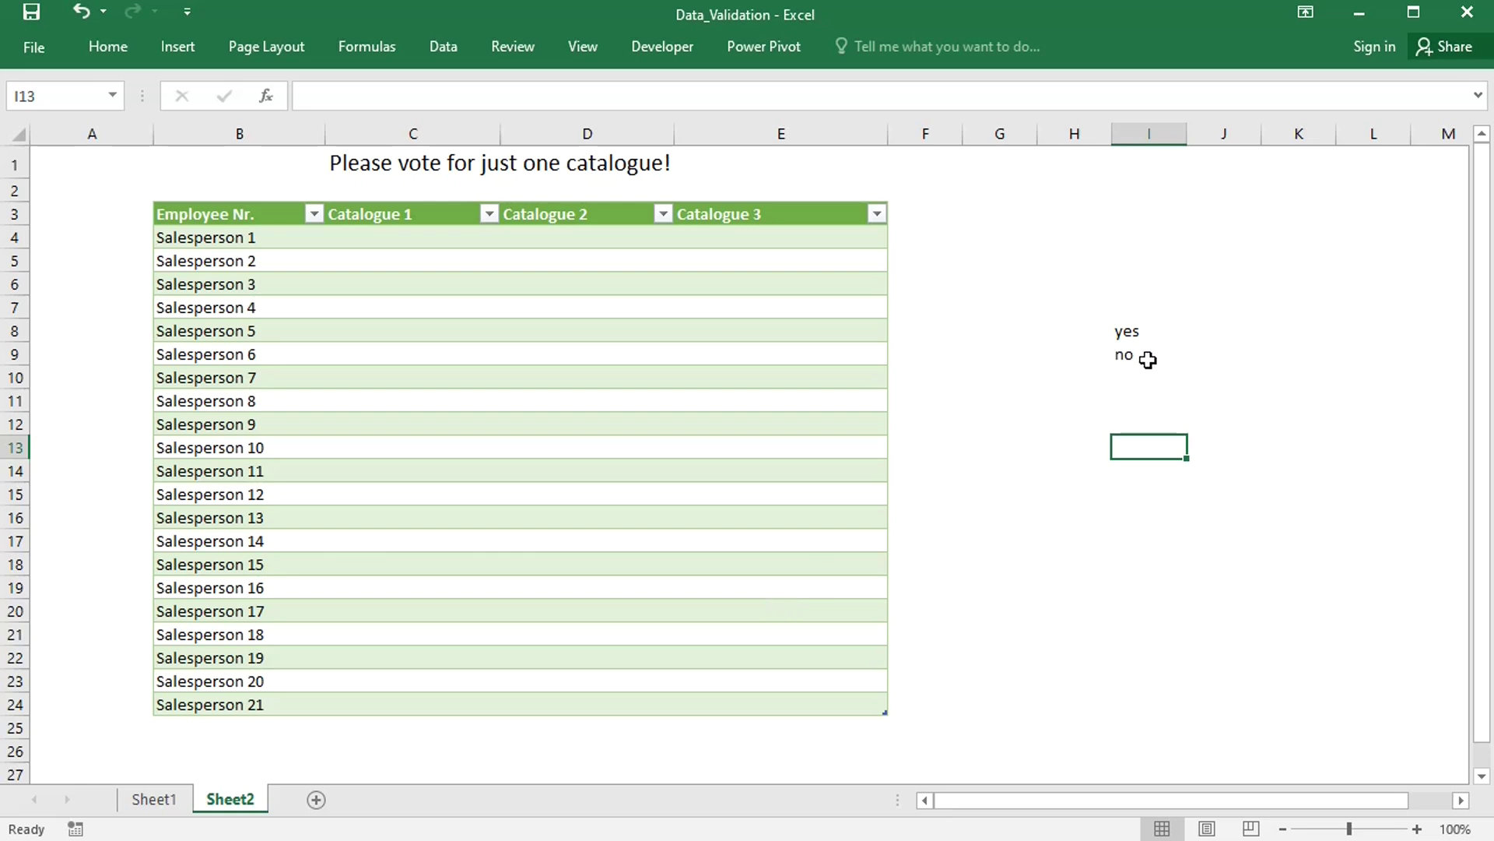
- Define the name 'dropdown' for the yes/no cells I8:I9
left_click_drag(1150, 331, 1150, 349)
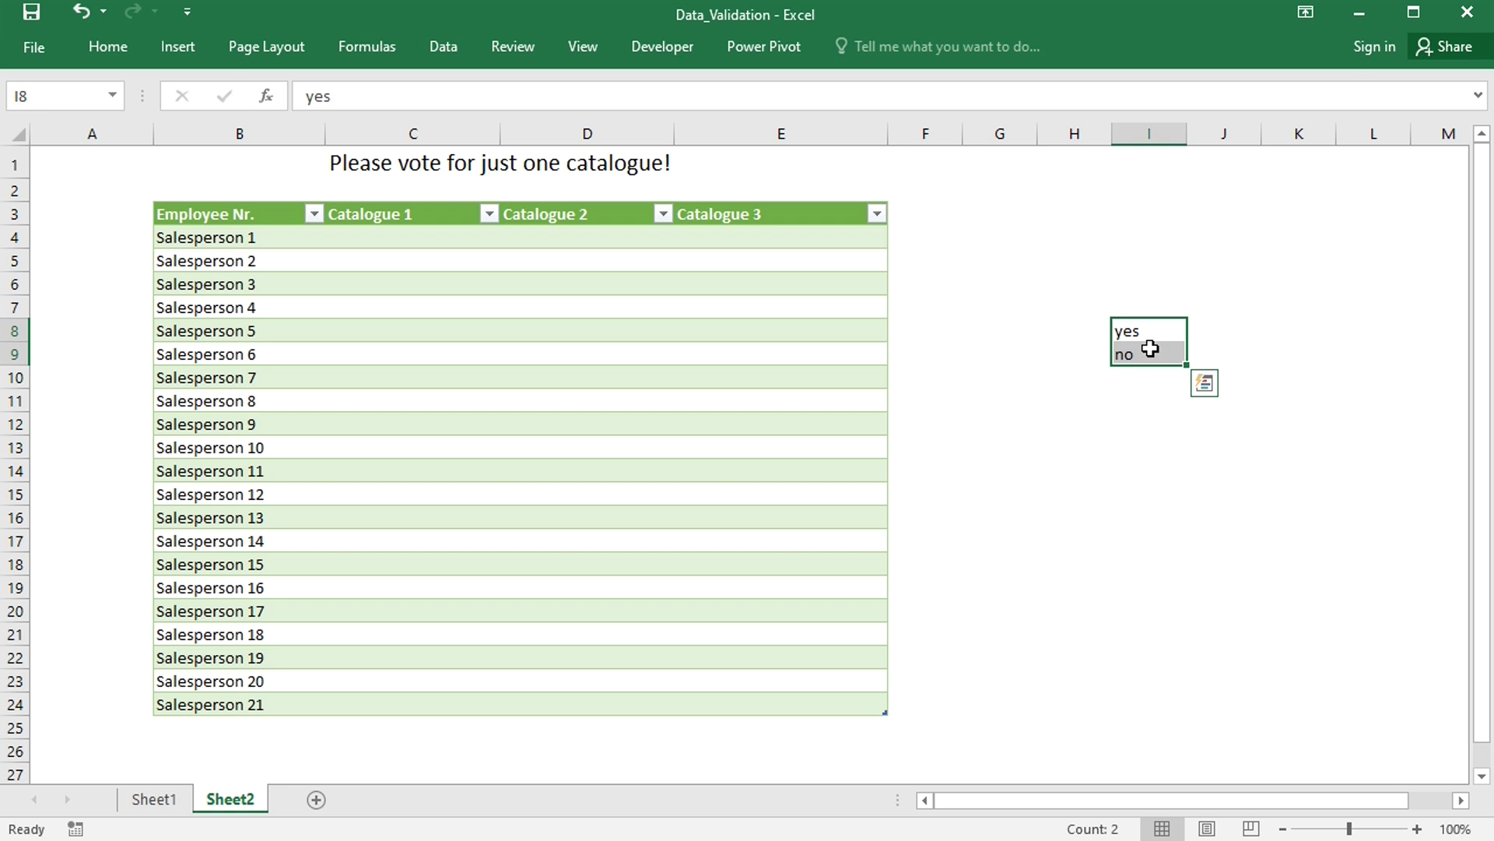
left_click(375, 53)
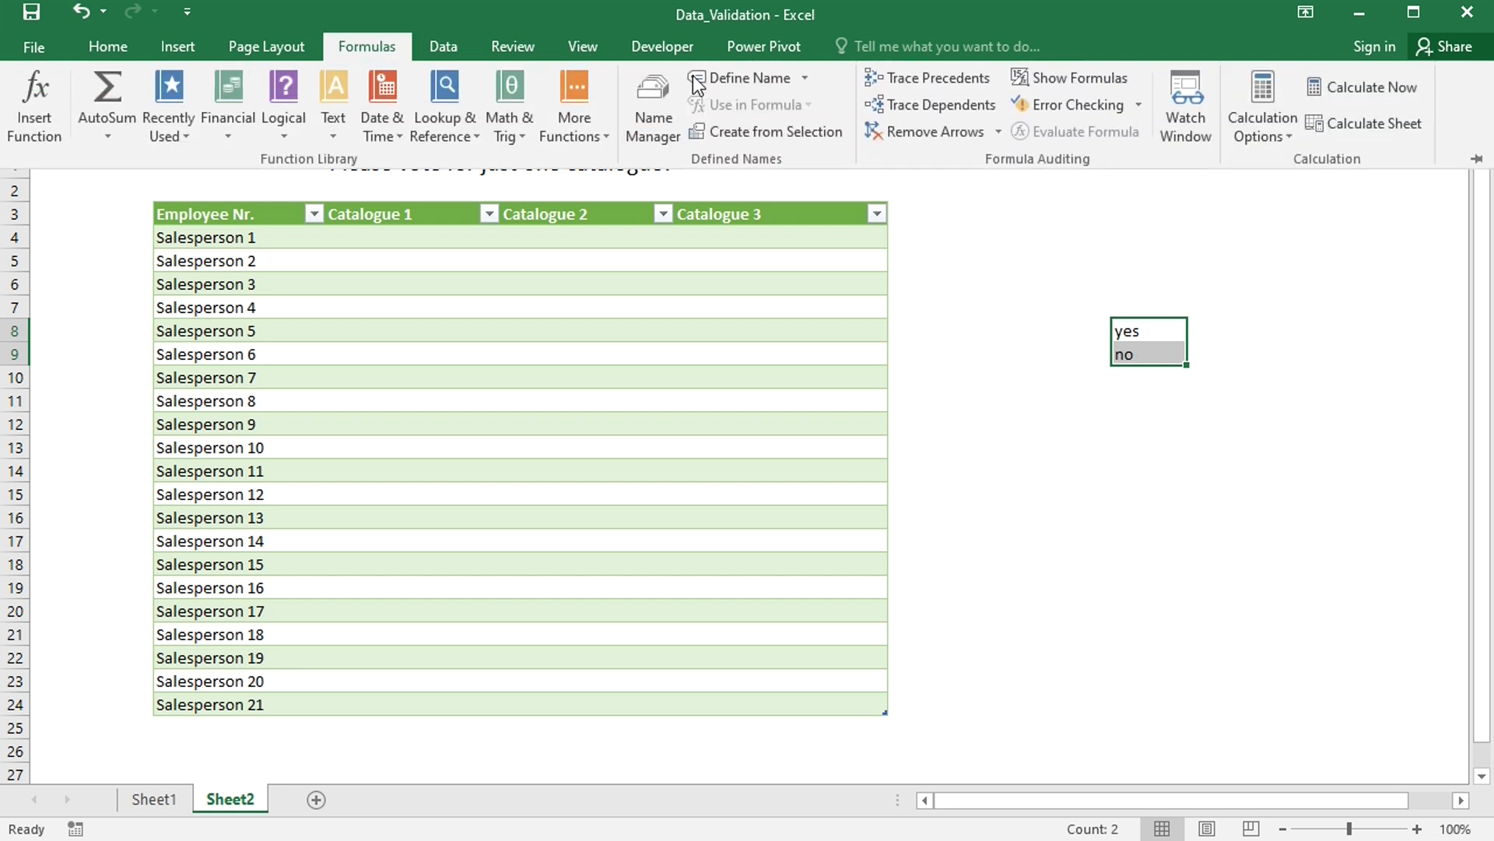
left_click(736, 77)
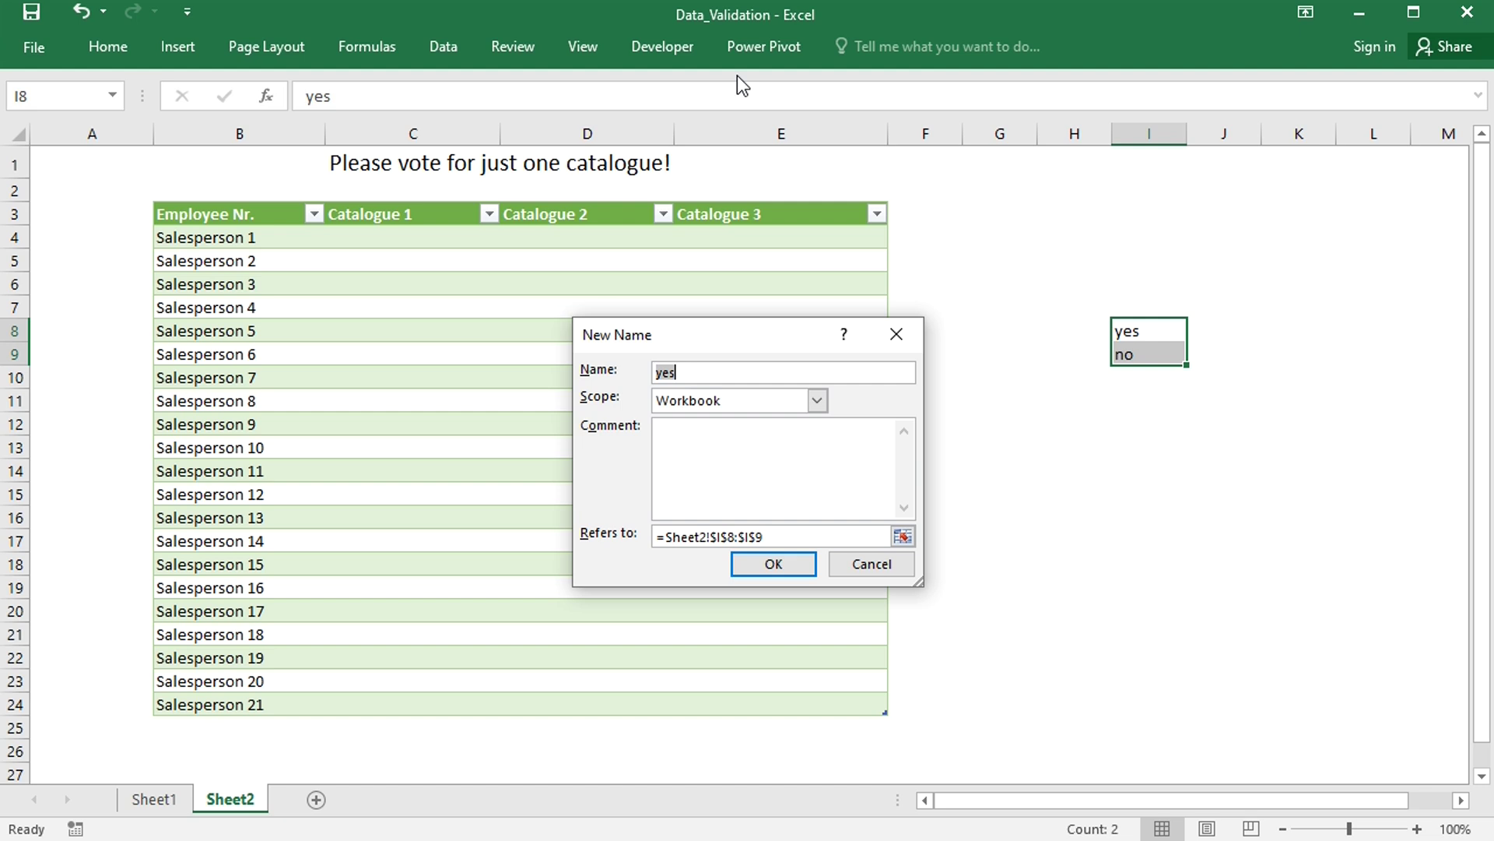
type("dropdown")
left_click(794, 559)
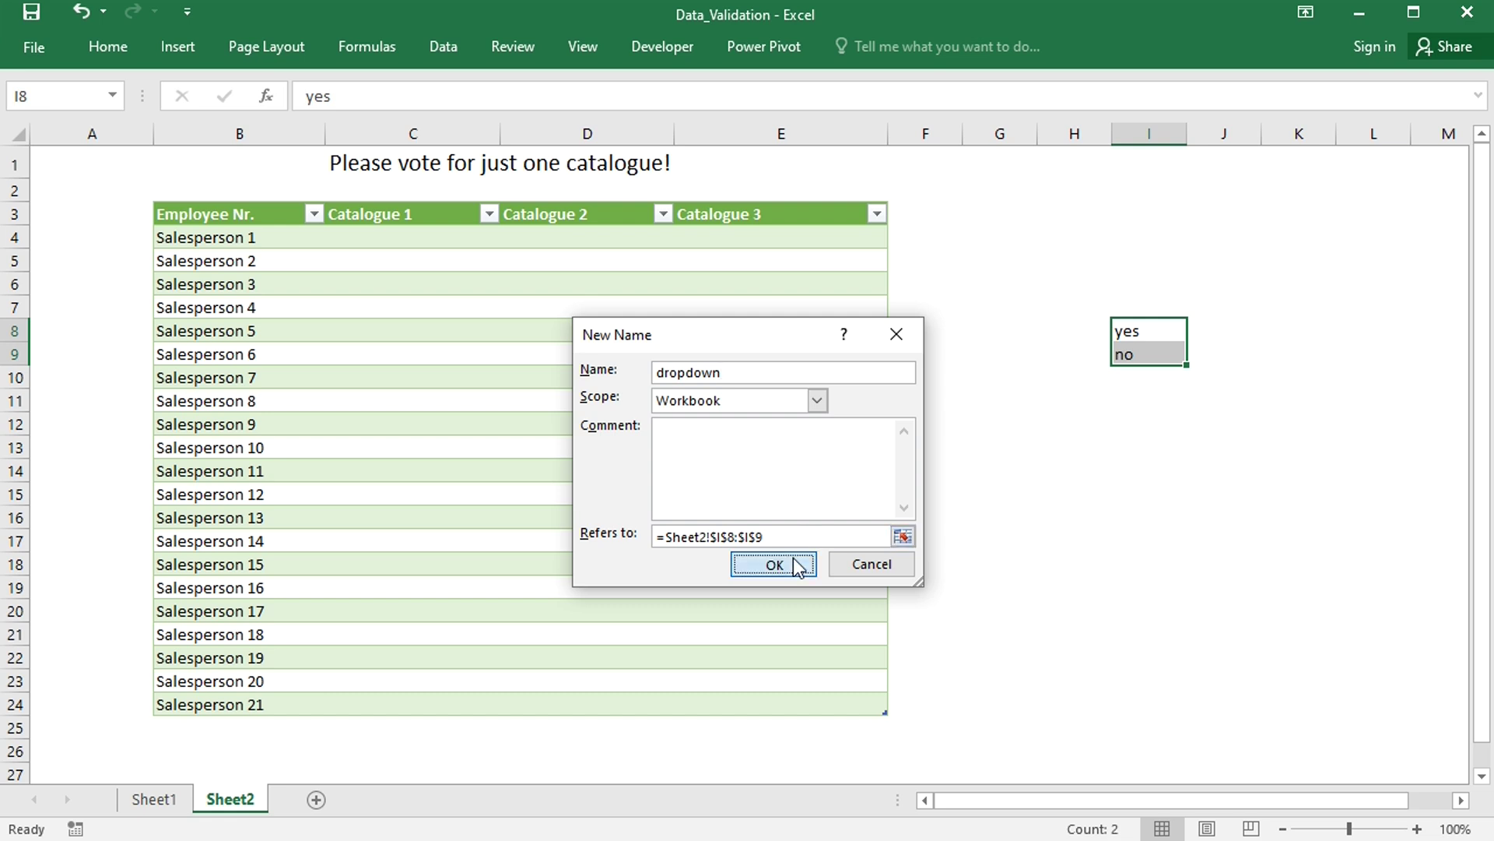
- Give C4:E24 a List validation with source yes,no
left_click(1158, 446)
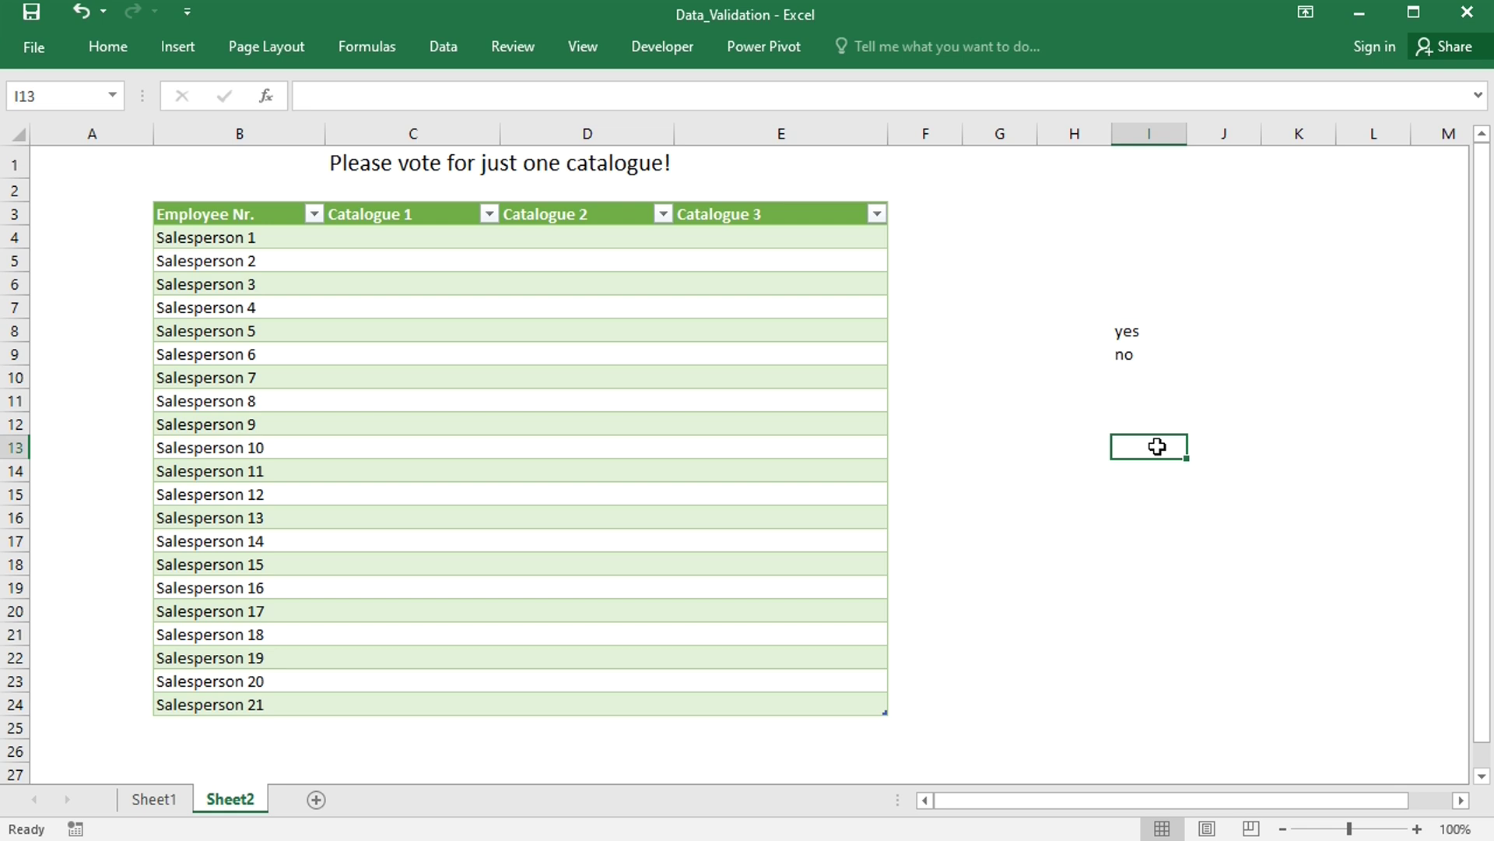
left_click(424, 246)
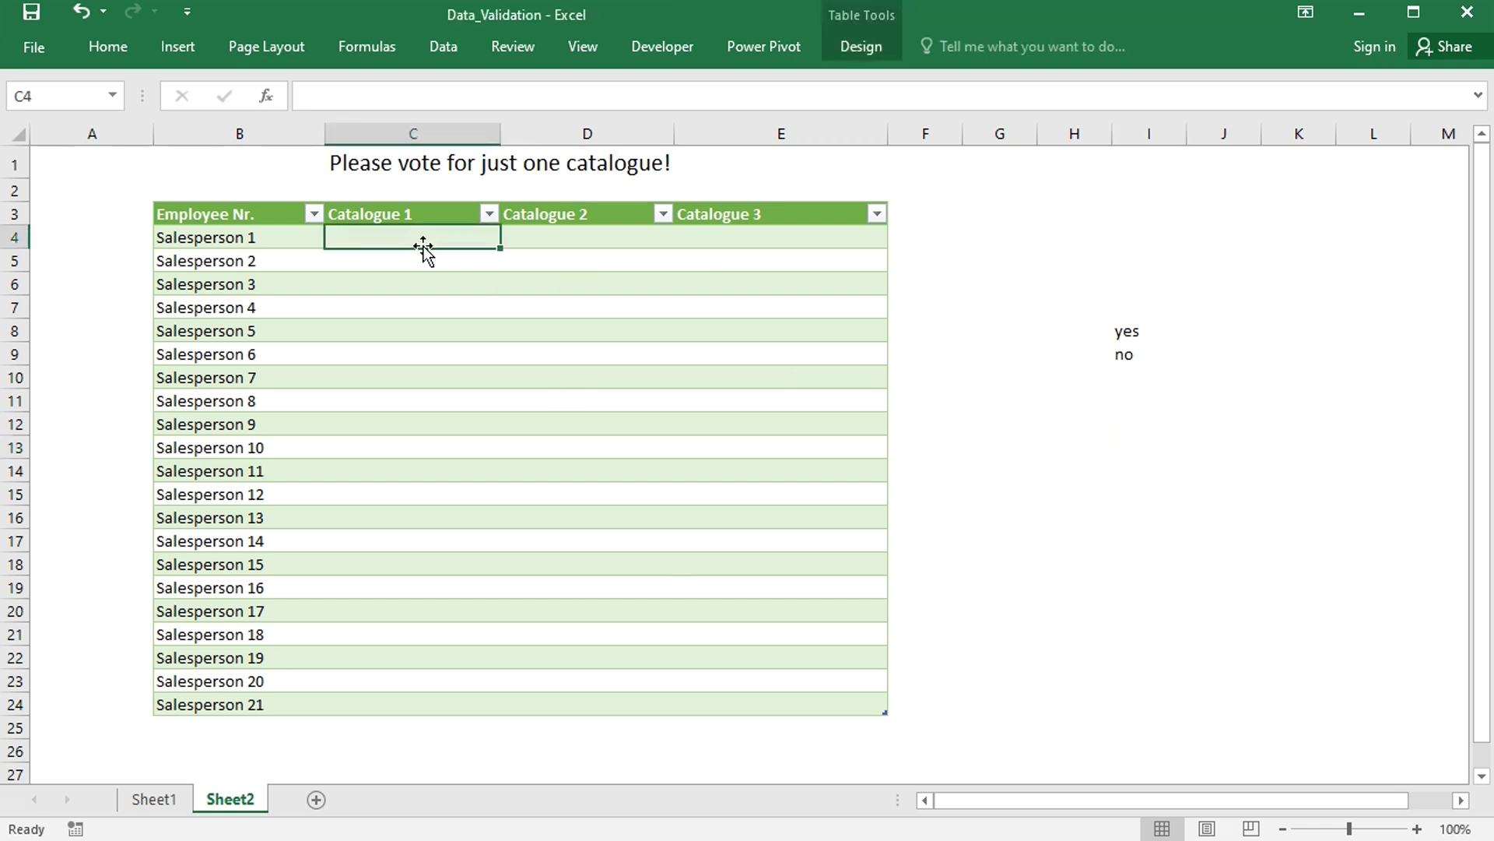
left_click_drag(424, 246, 856, 704)
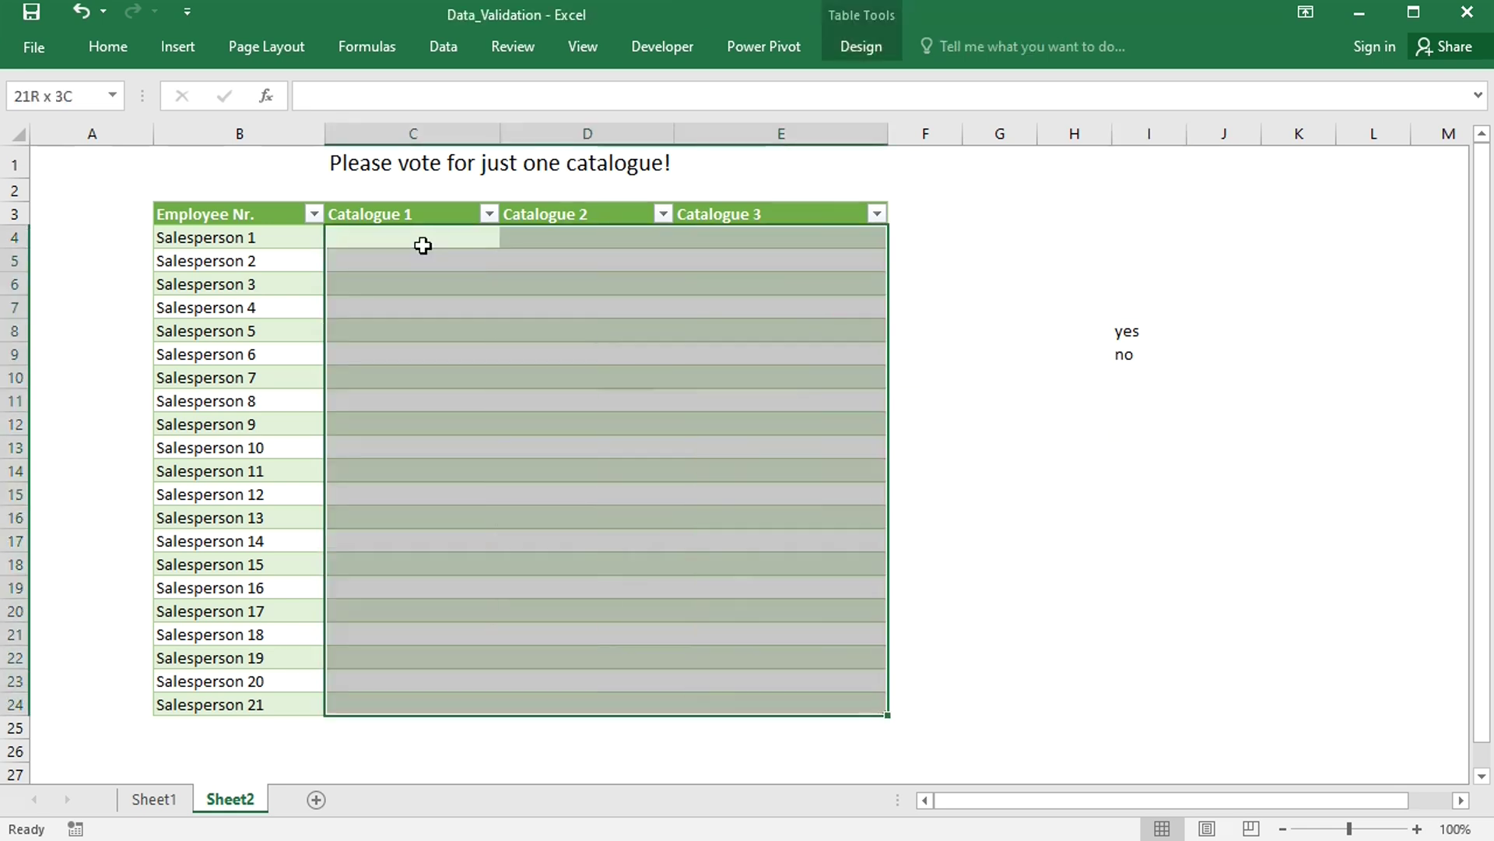
left_click(443, 48)
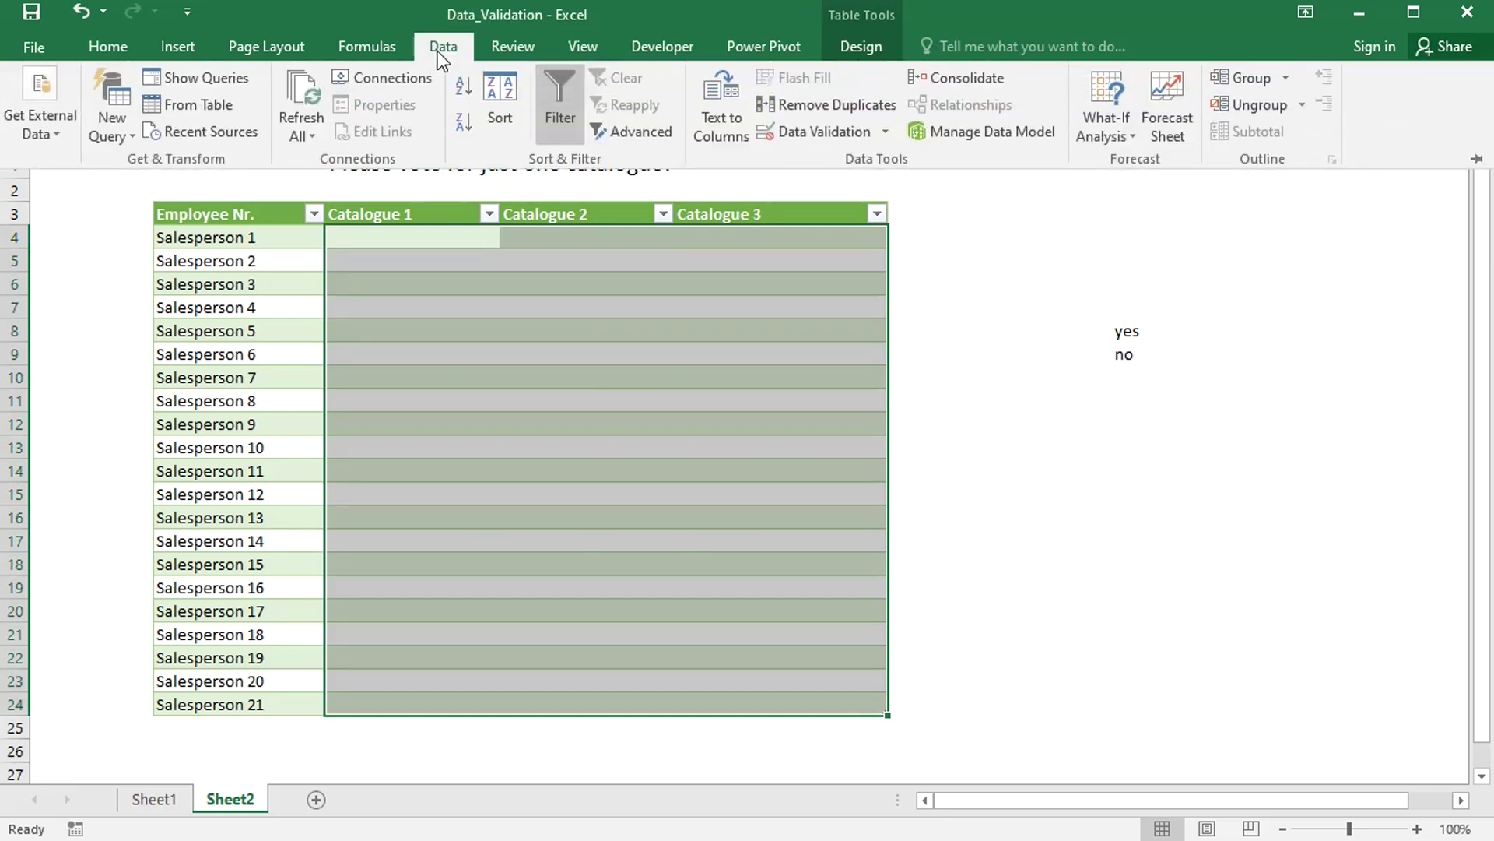
left_click(852, 130)
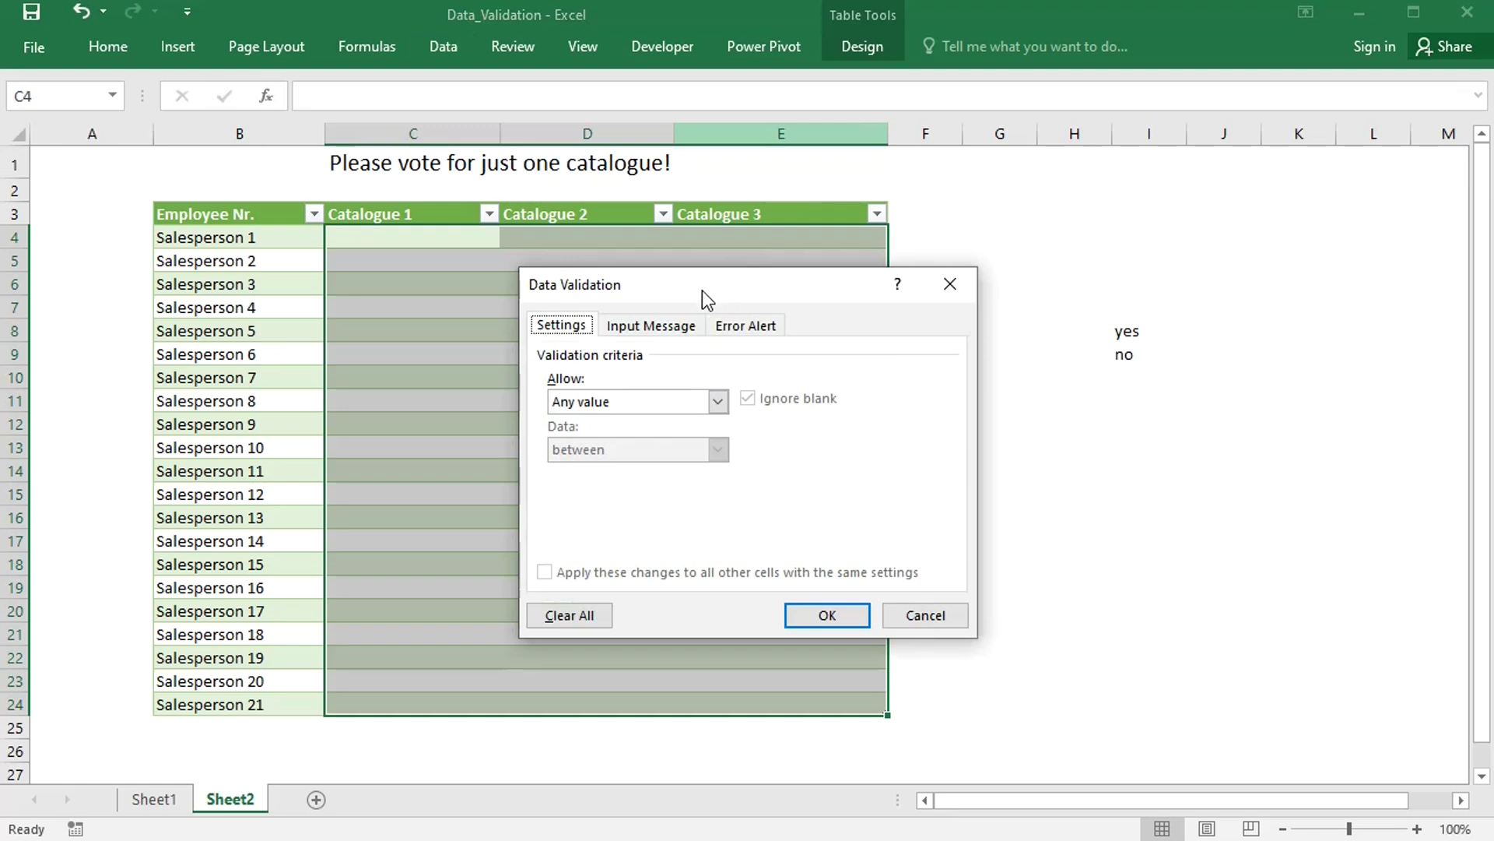
left_click(716, 400)
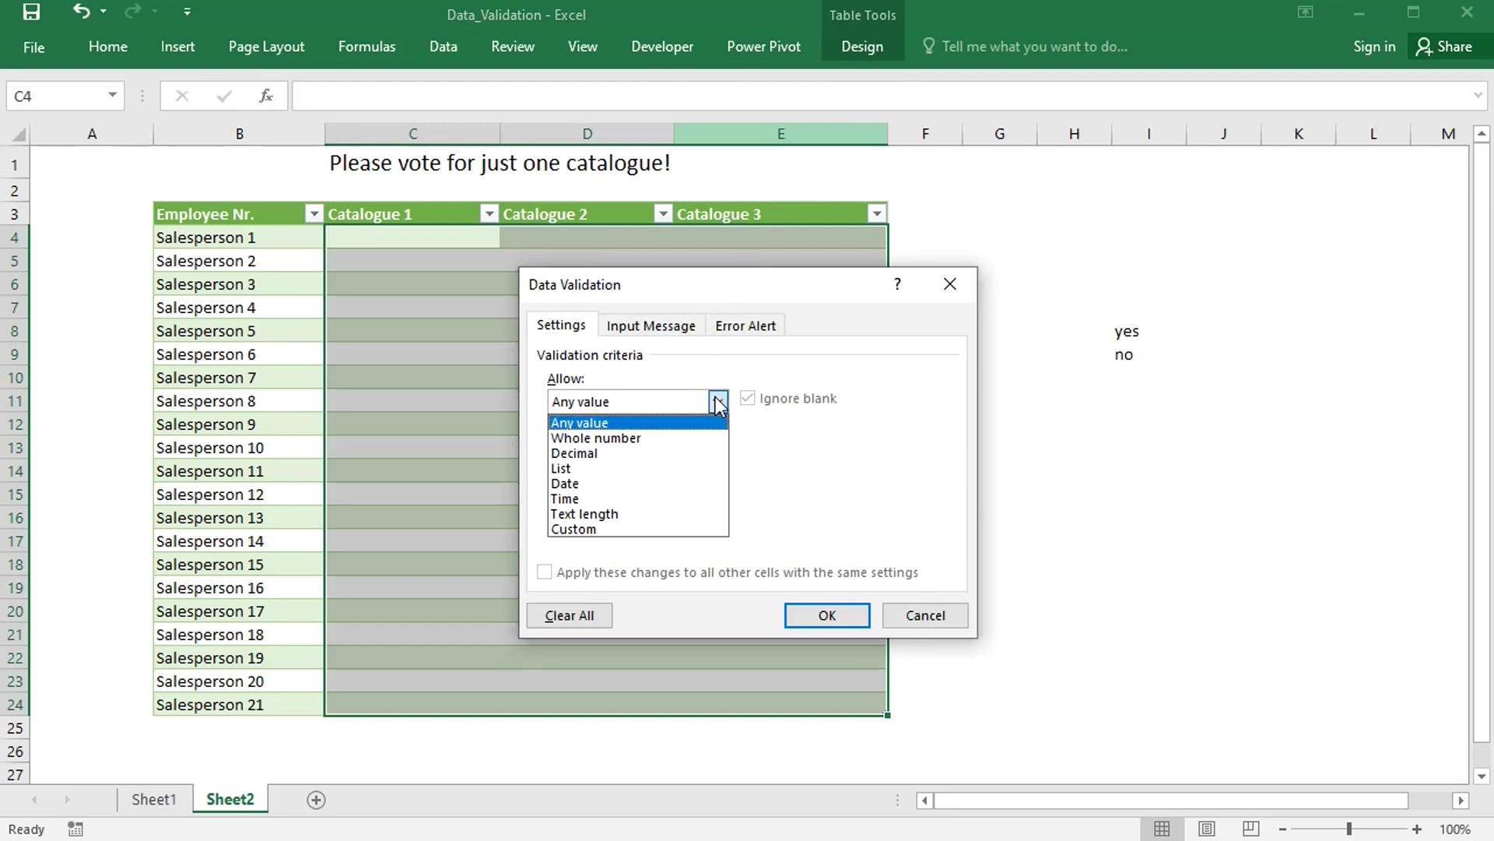
left_click(646, 469)
left_click(611, 497)
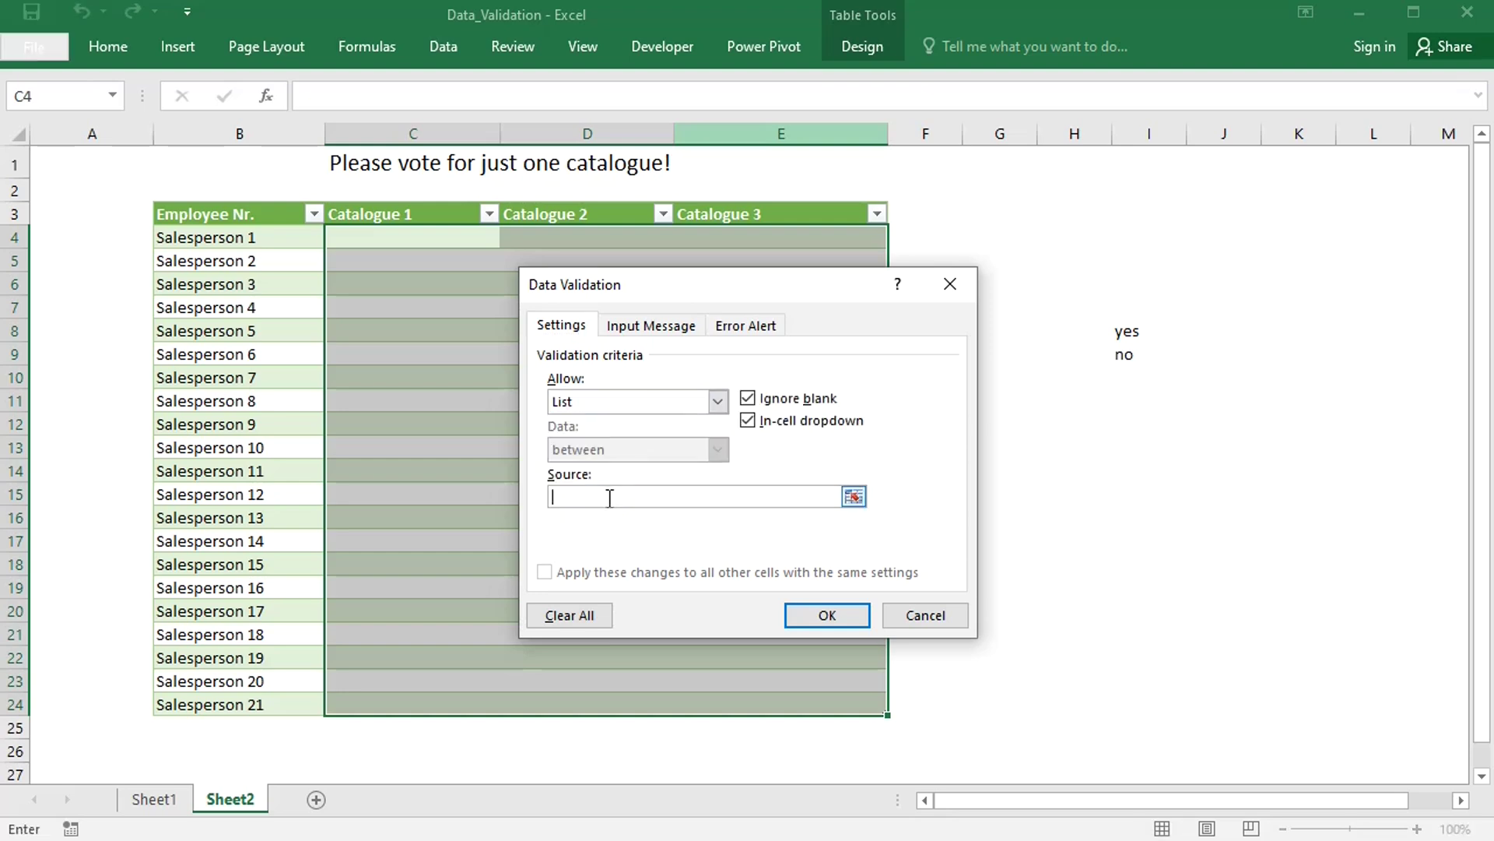
type("yes,no")
left_click(815, 617)
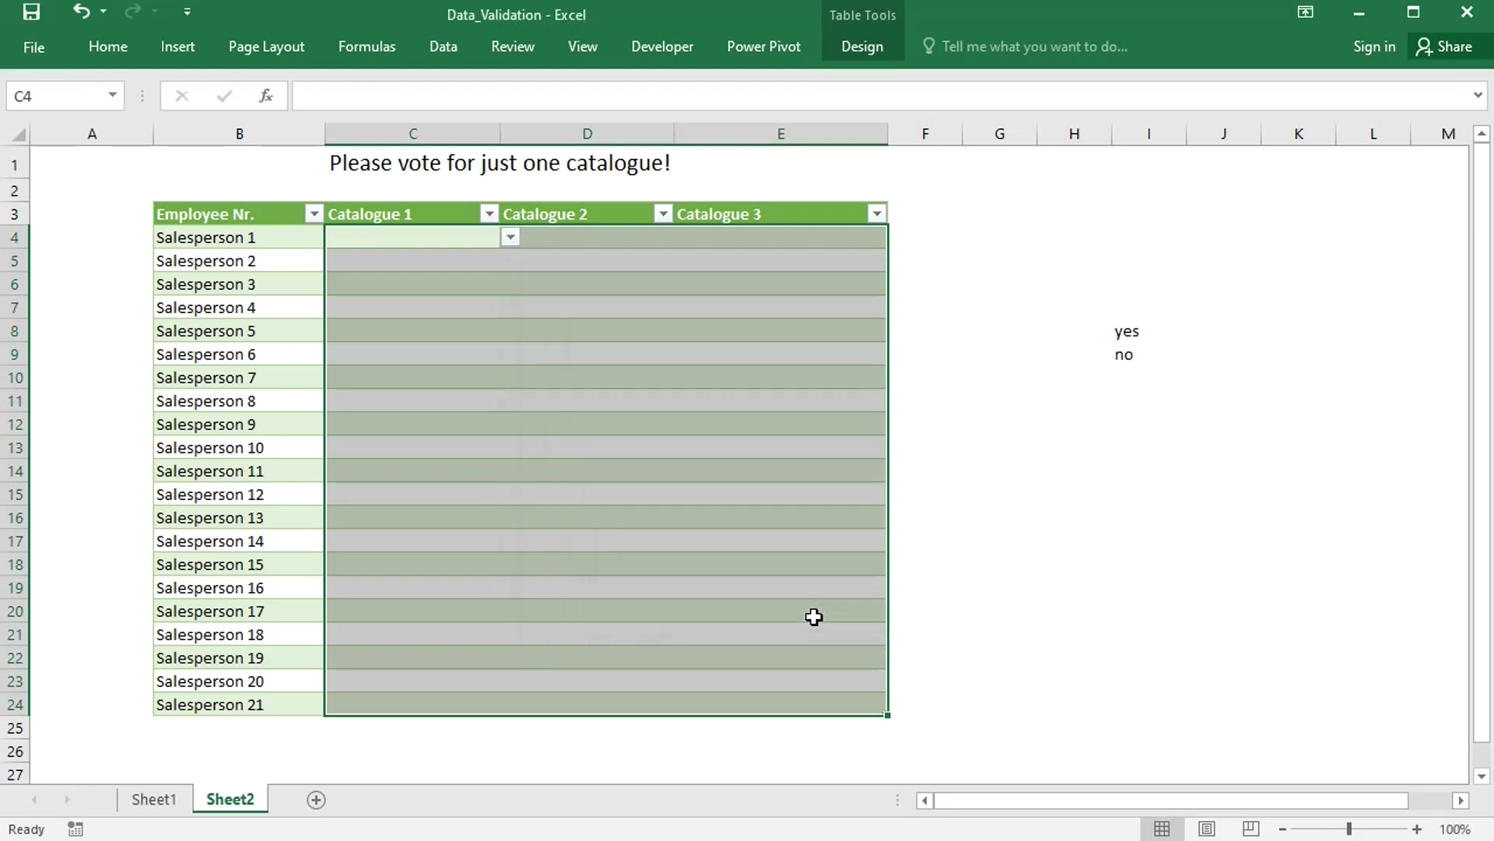
left_click(611, 232)
left_click(685, 236)
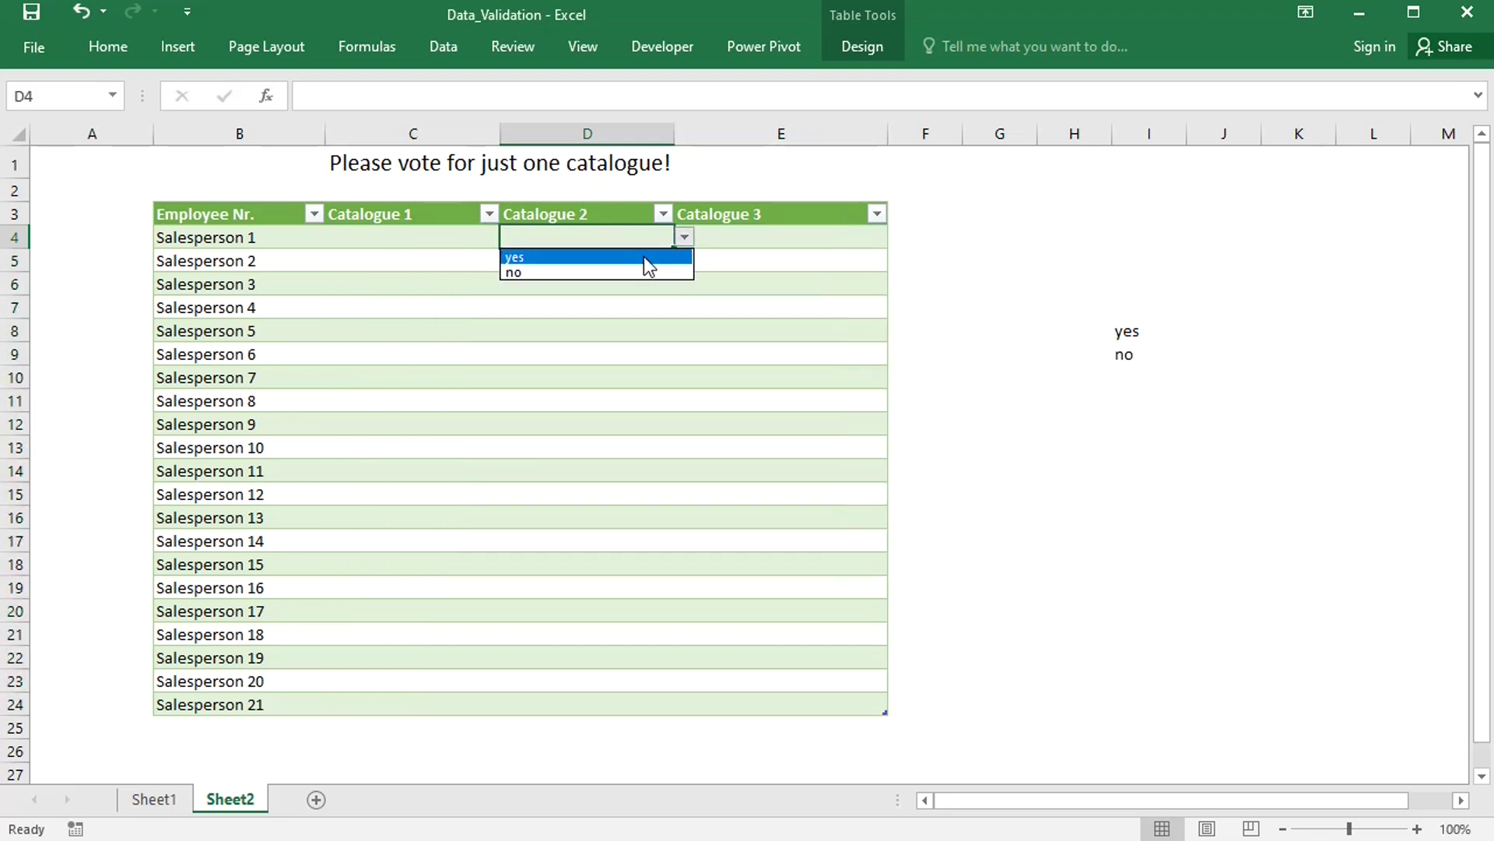
left_click(786, 239)
left_click(786, 238)
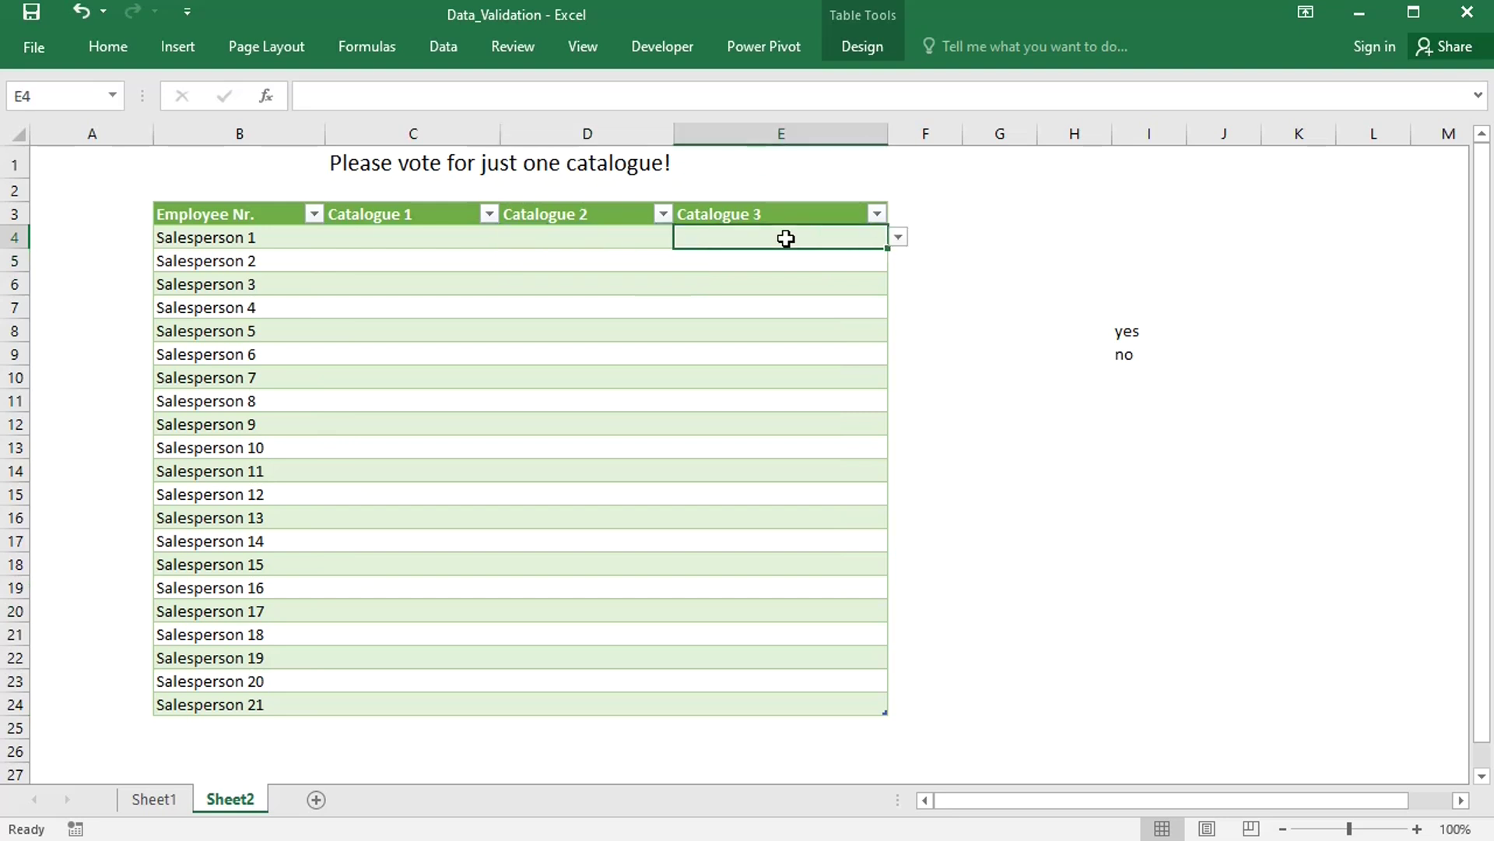
left_click(897, 238)
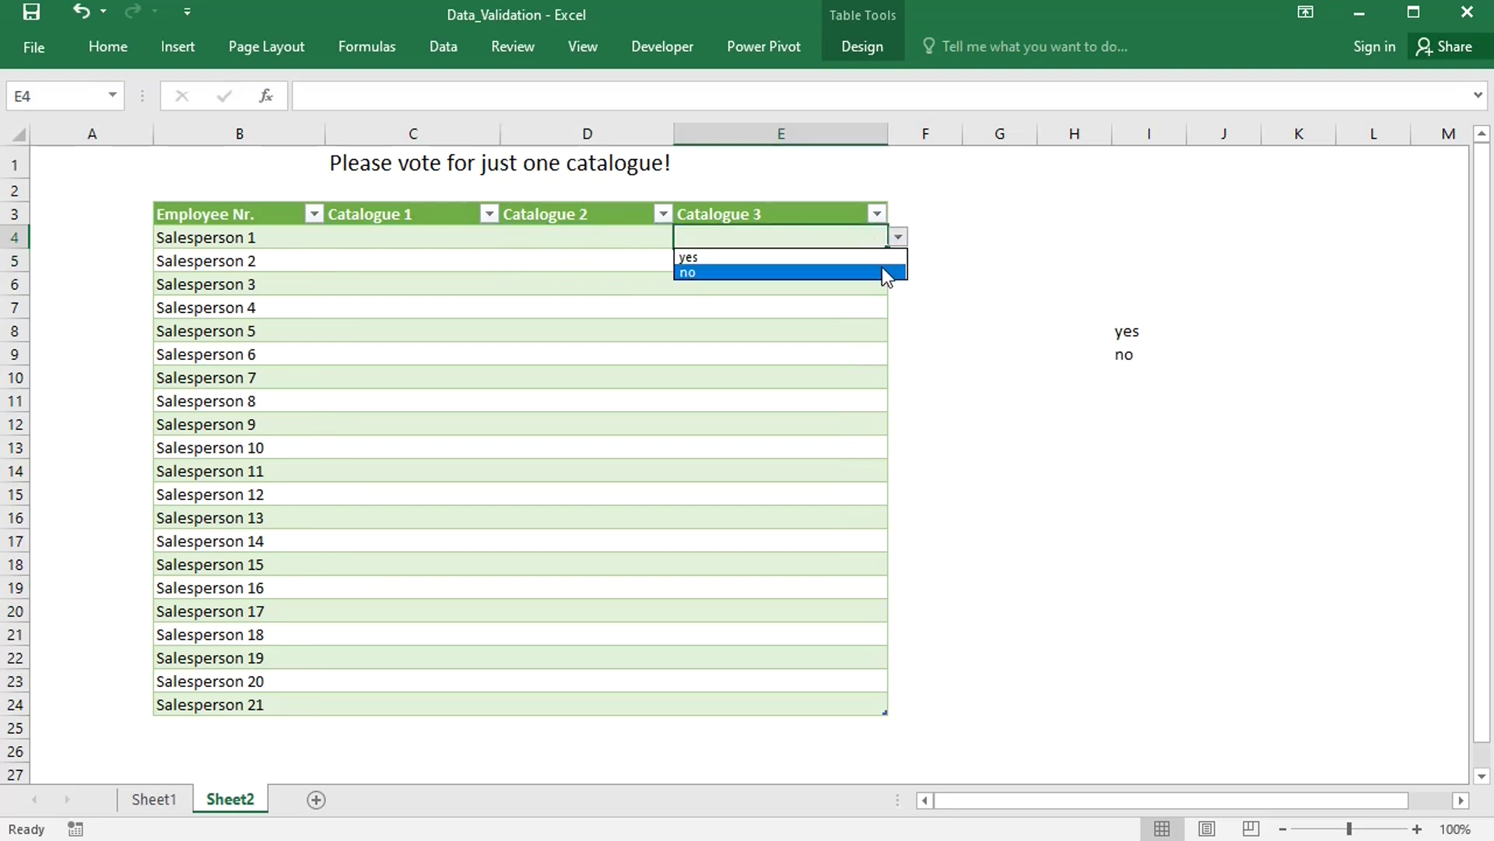
left_click(853, 235)
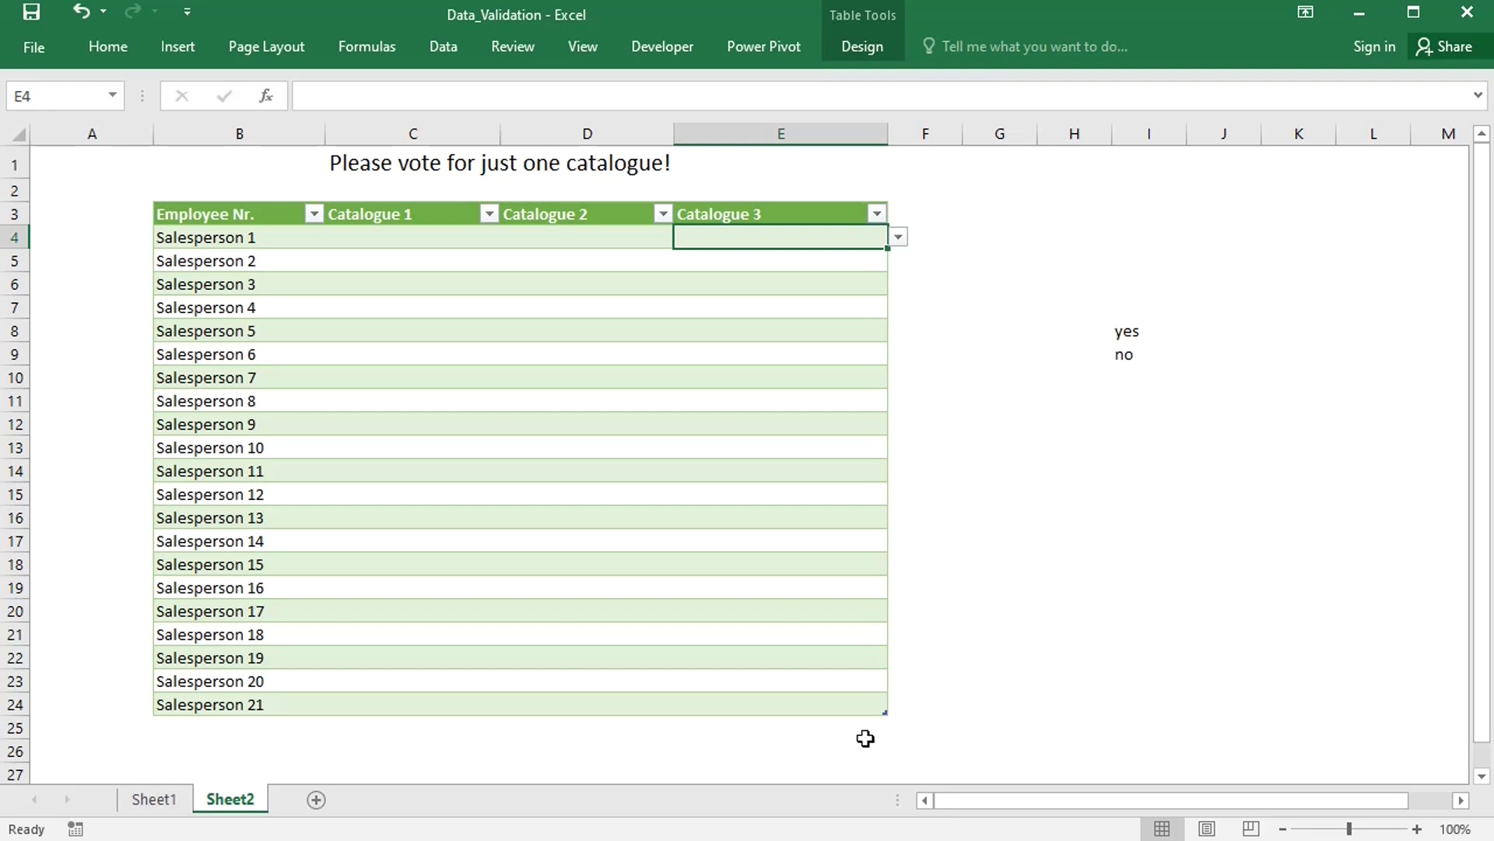
- Replace the C4:E24 yes,no list source with =if(counta($c4:$e4)-counta(c4)<1,dropdown,FALSE)
left_click(422, 232)
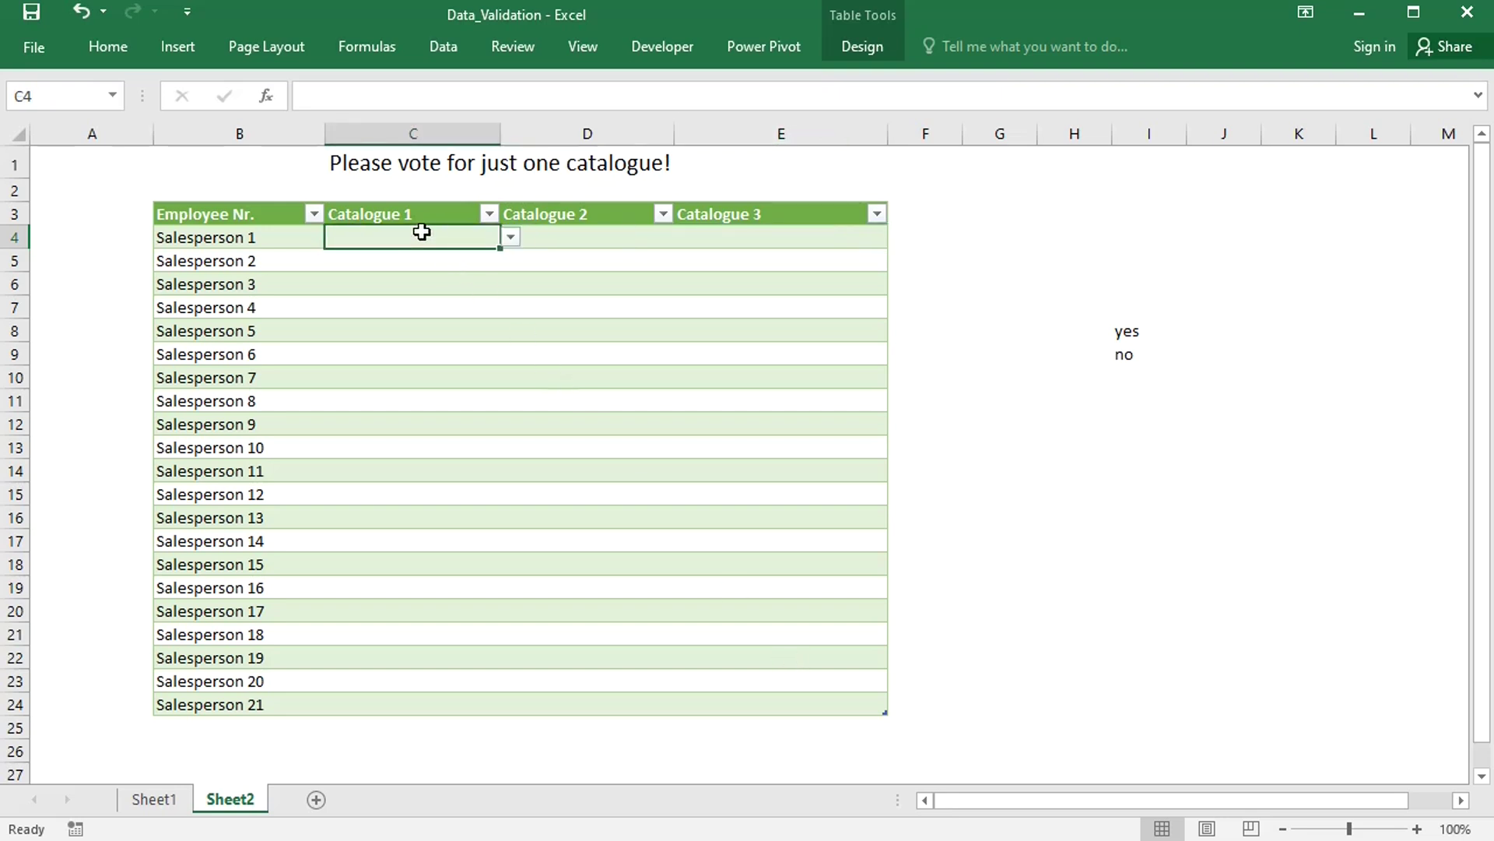
key("ctrl+shift+Down")
key("ctrl+shift+Right")
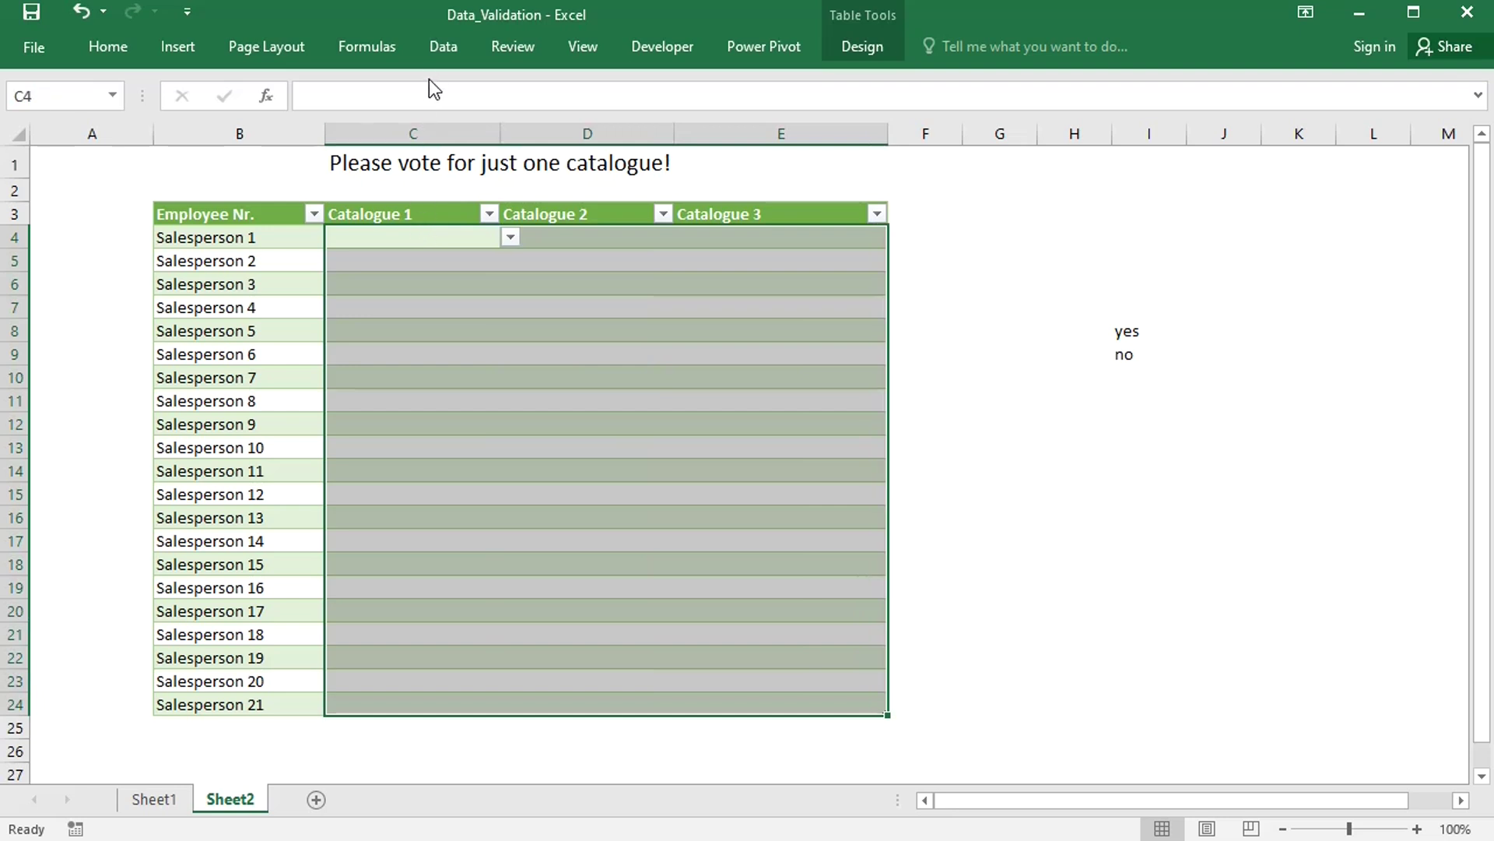
left_click(445, 53)
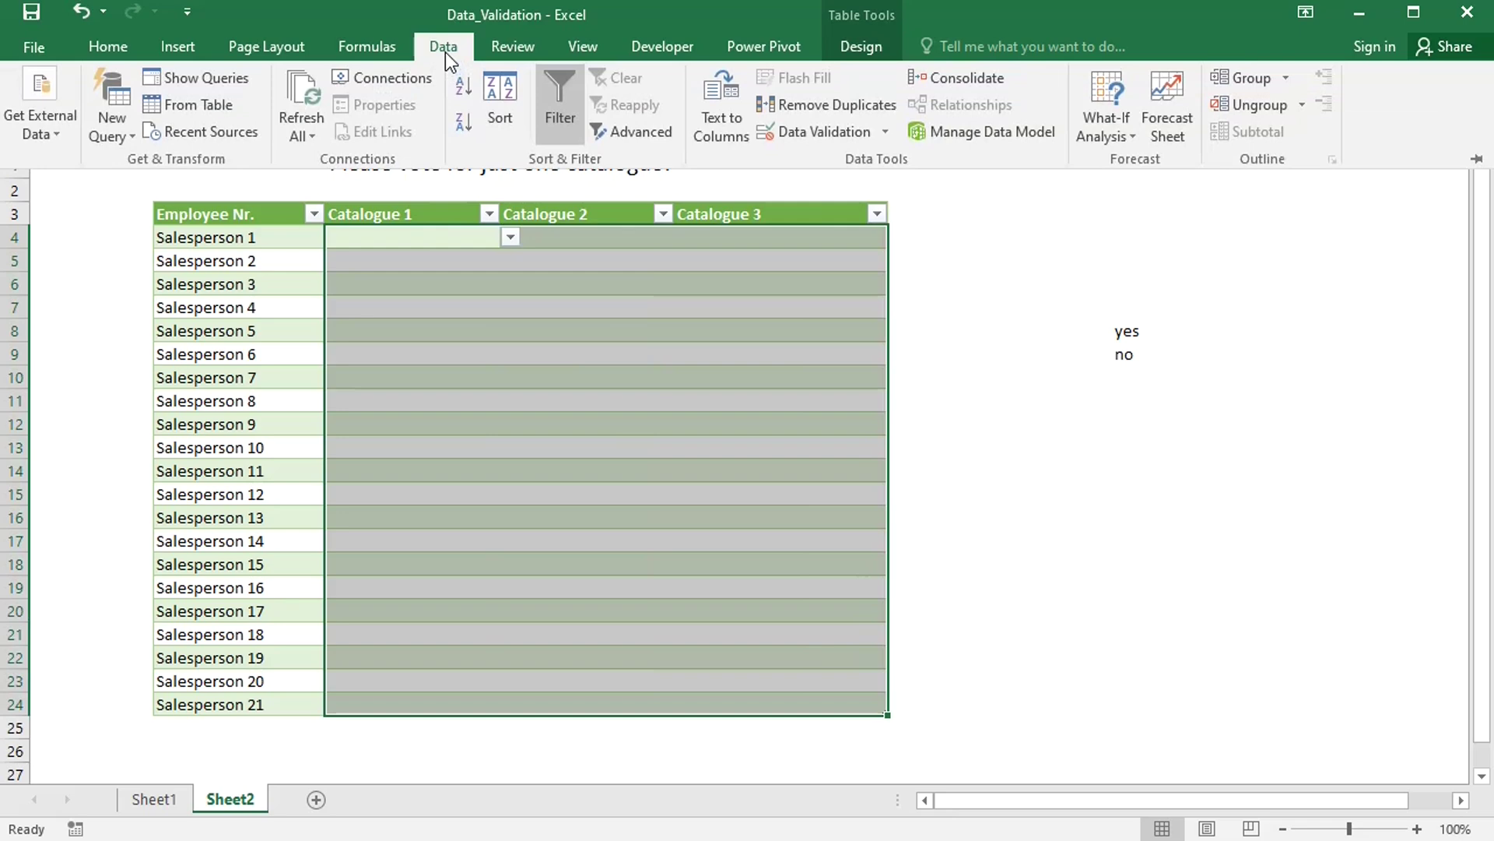
left_click(844, 137)
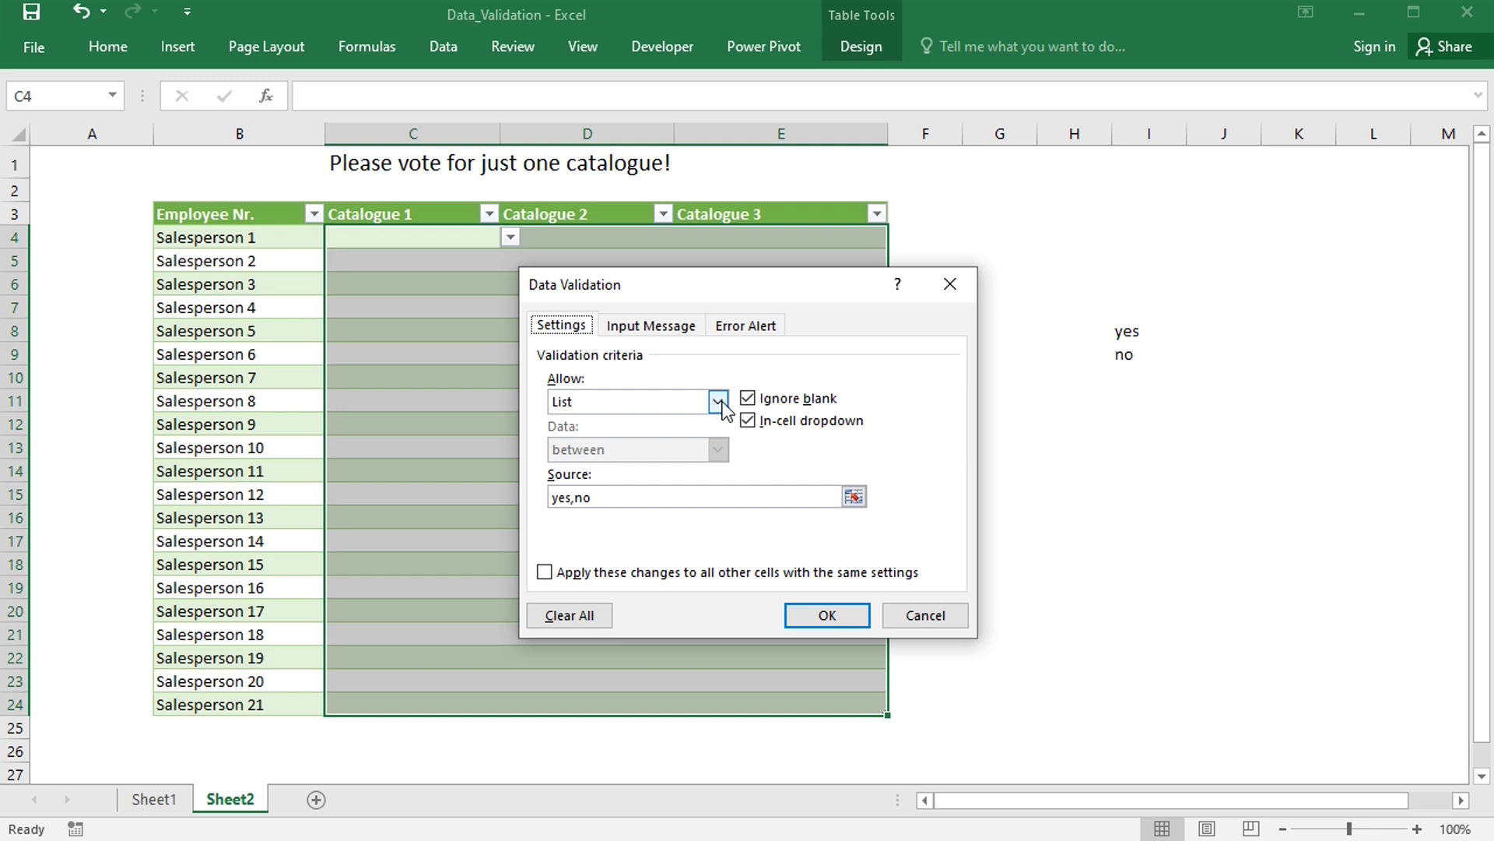
left_click_drag(624, 499, 522, 499)
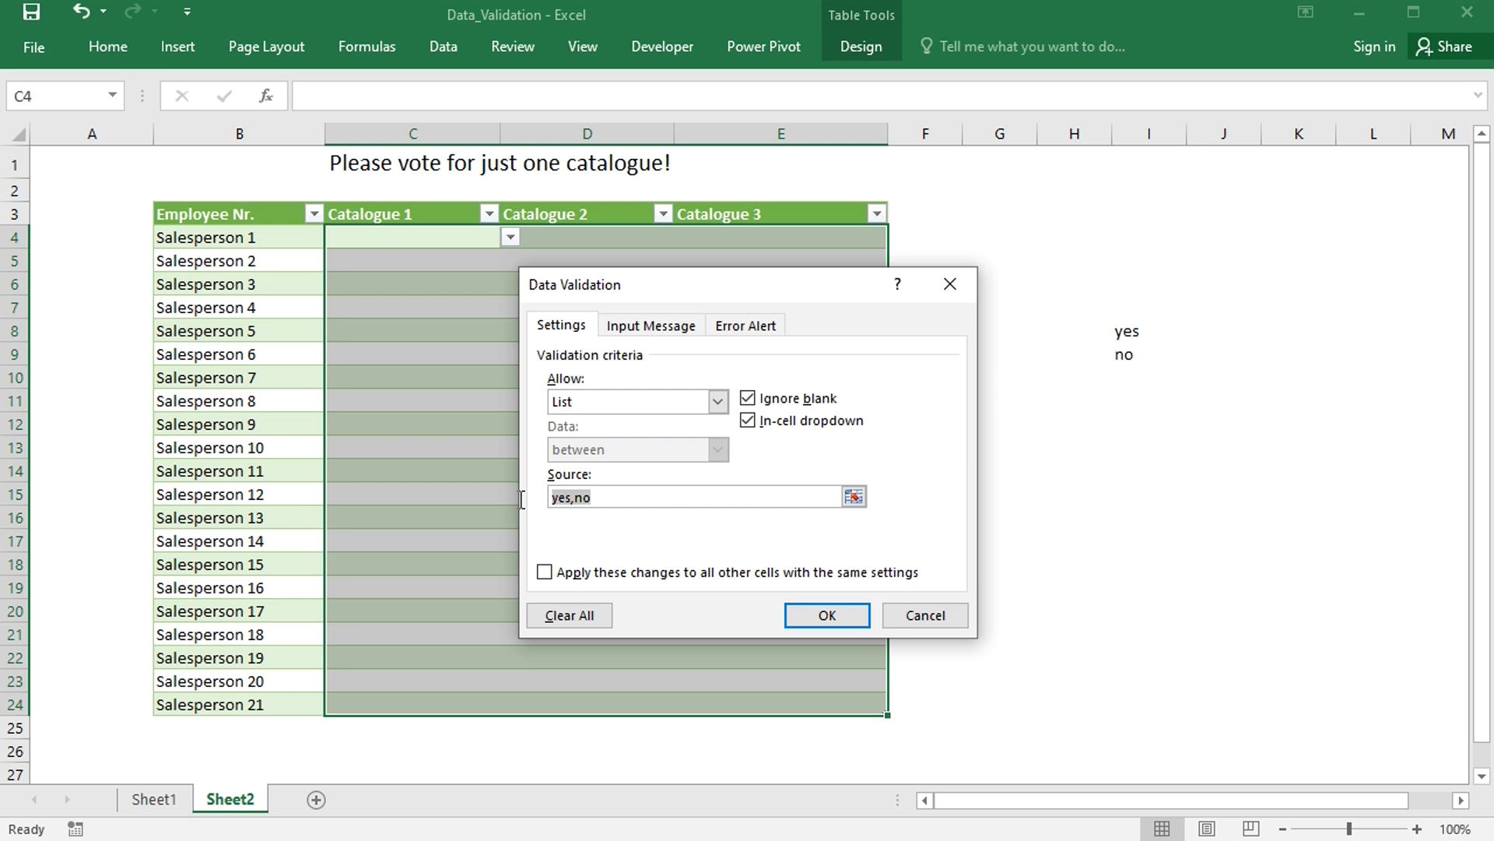
key("BackSpace")
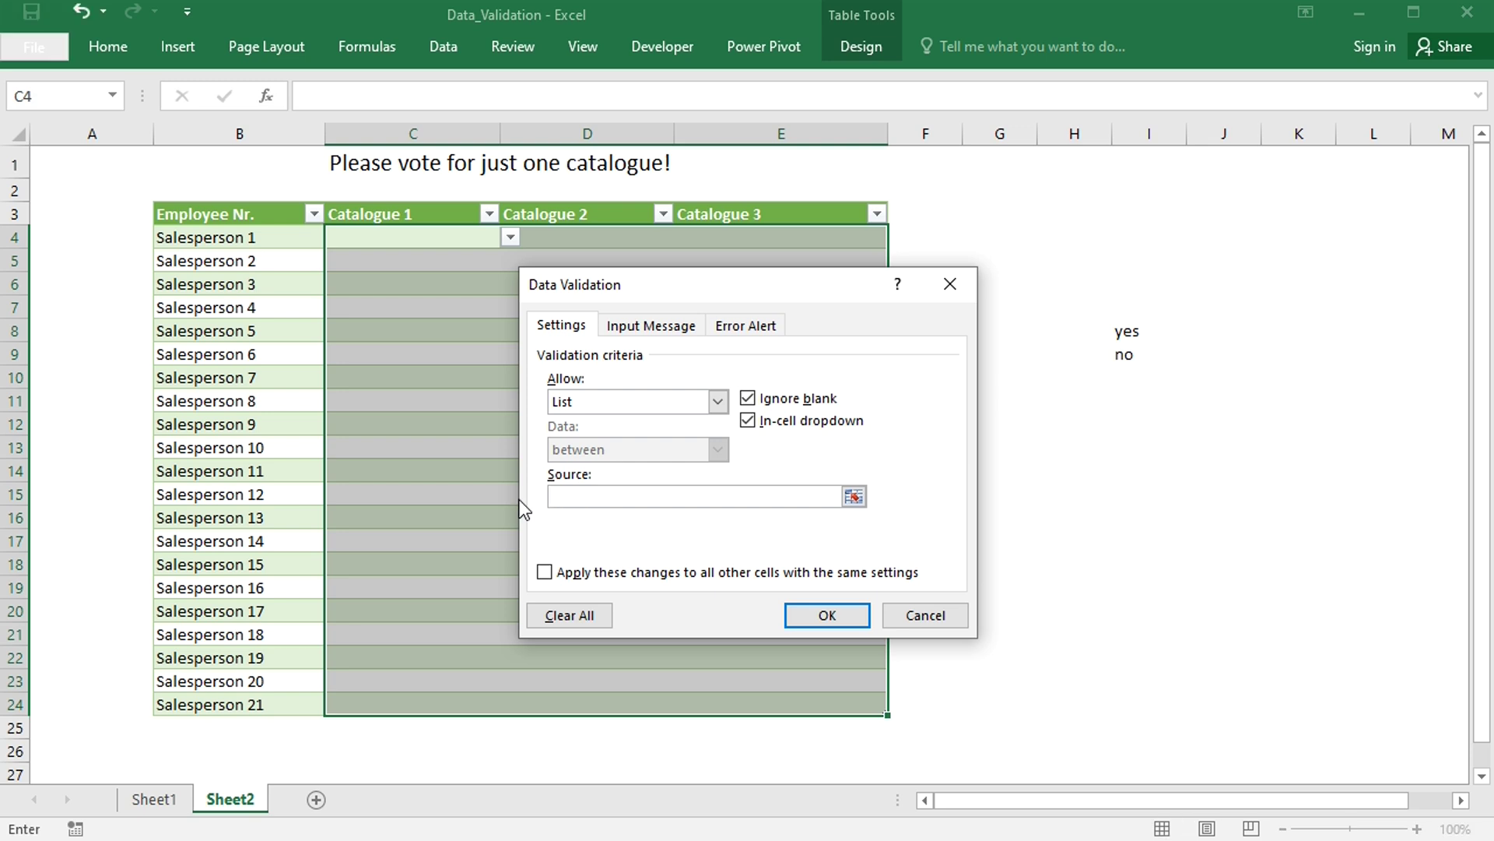
type("=if(counta($c4:$")
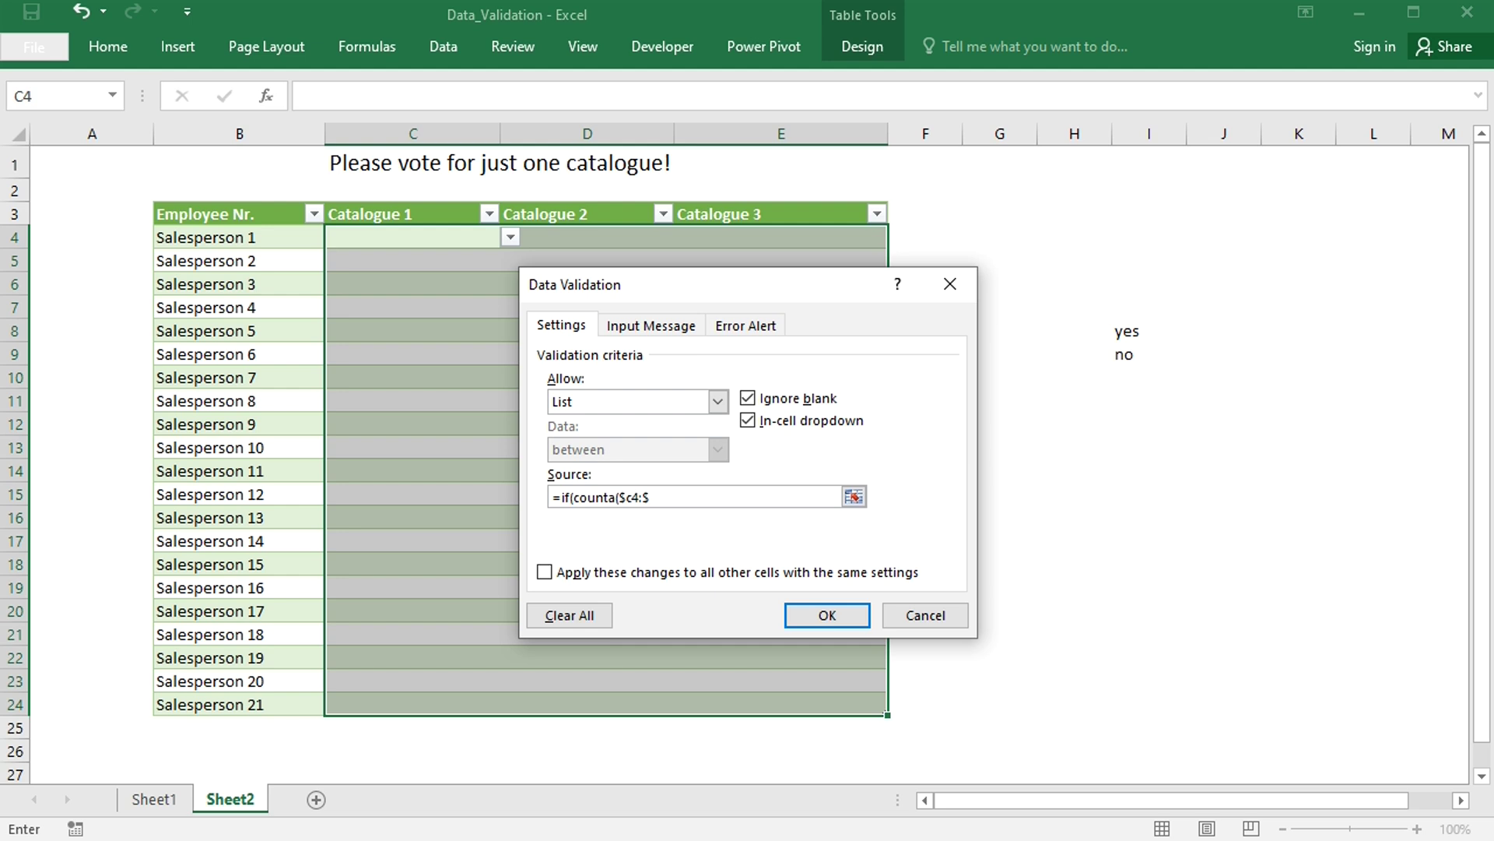
type("e4)-counta(c4)")
type("<1,")
type("dropdown")
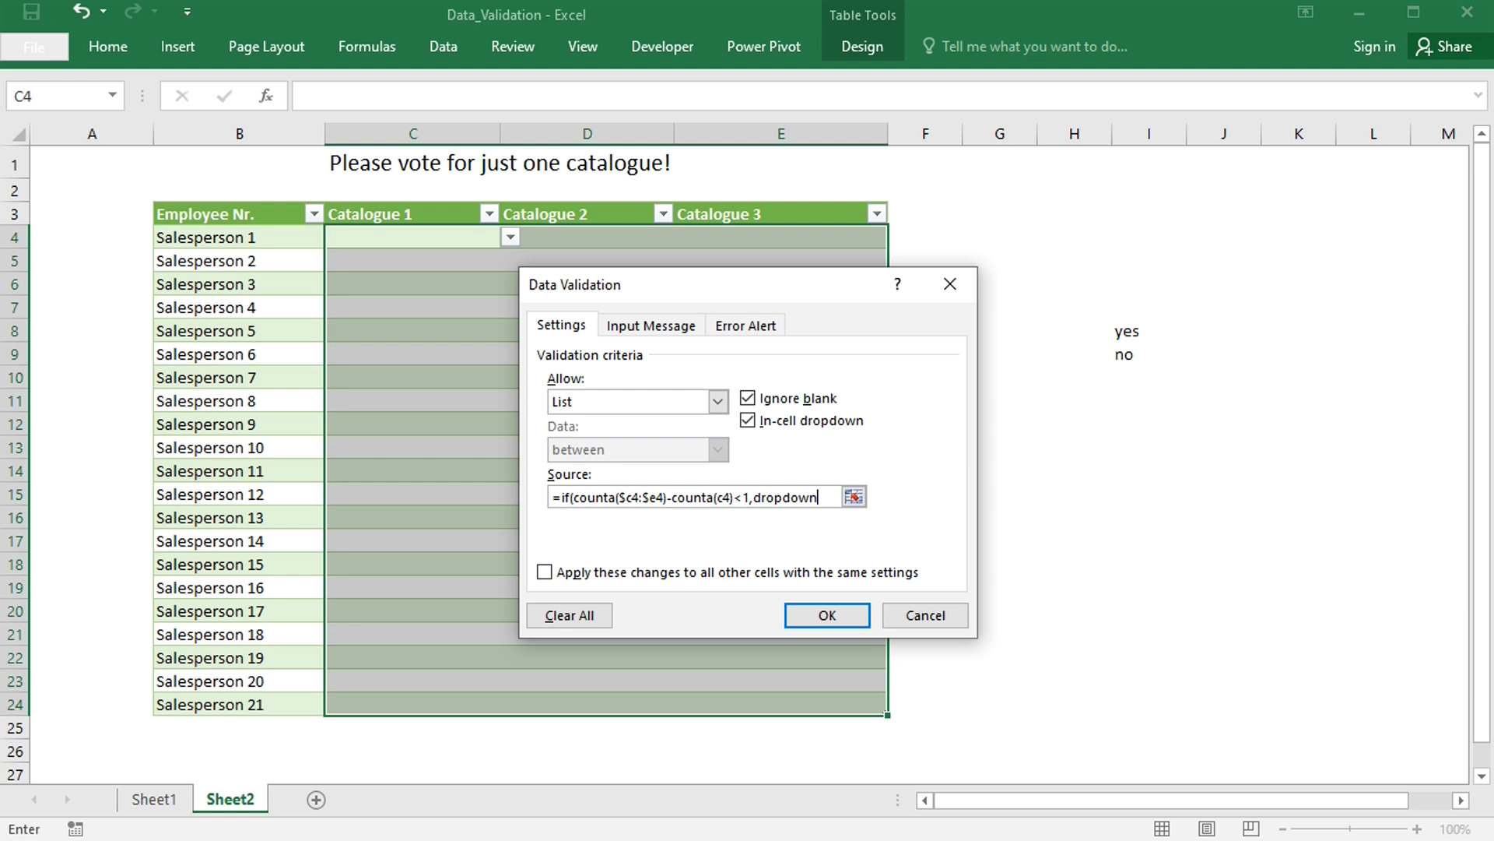
type(",FALSE")
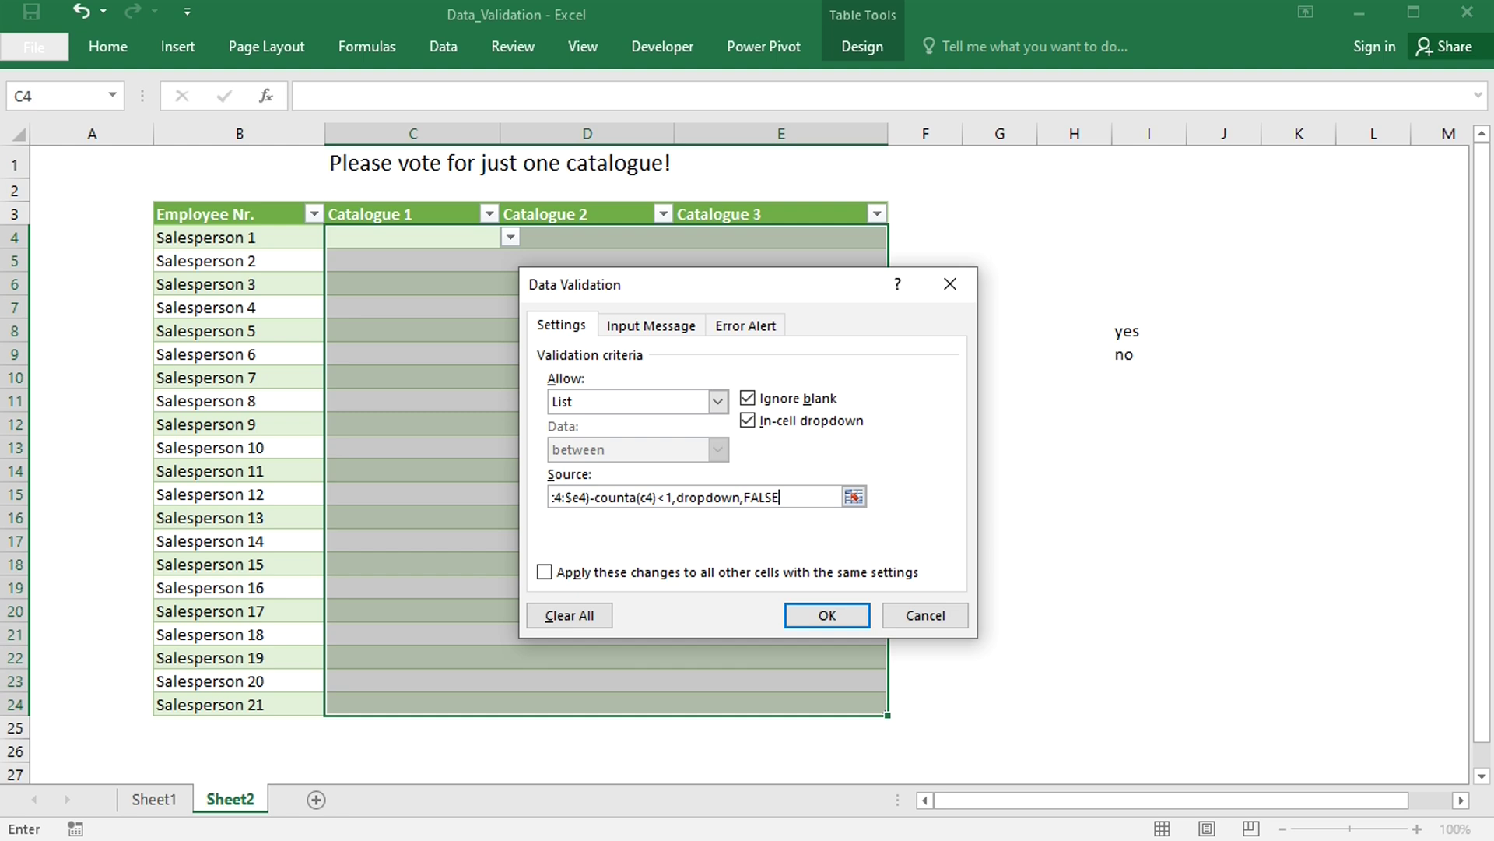
type(")")
left_click(818, 615)
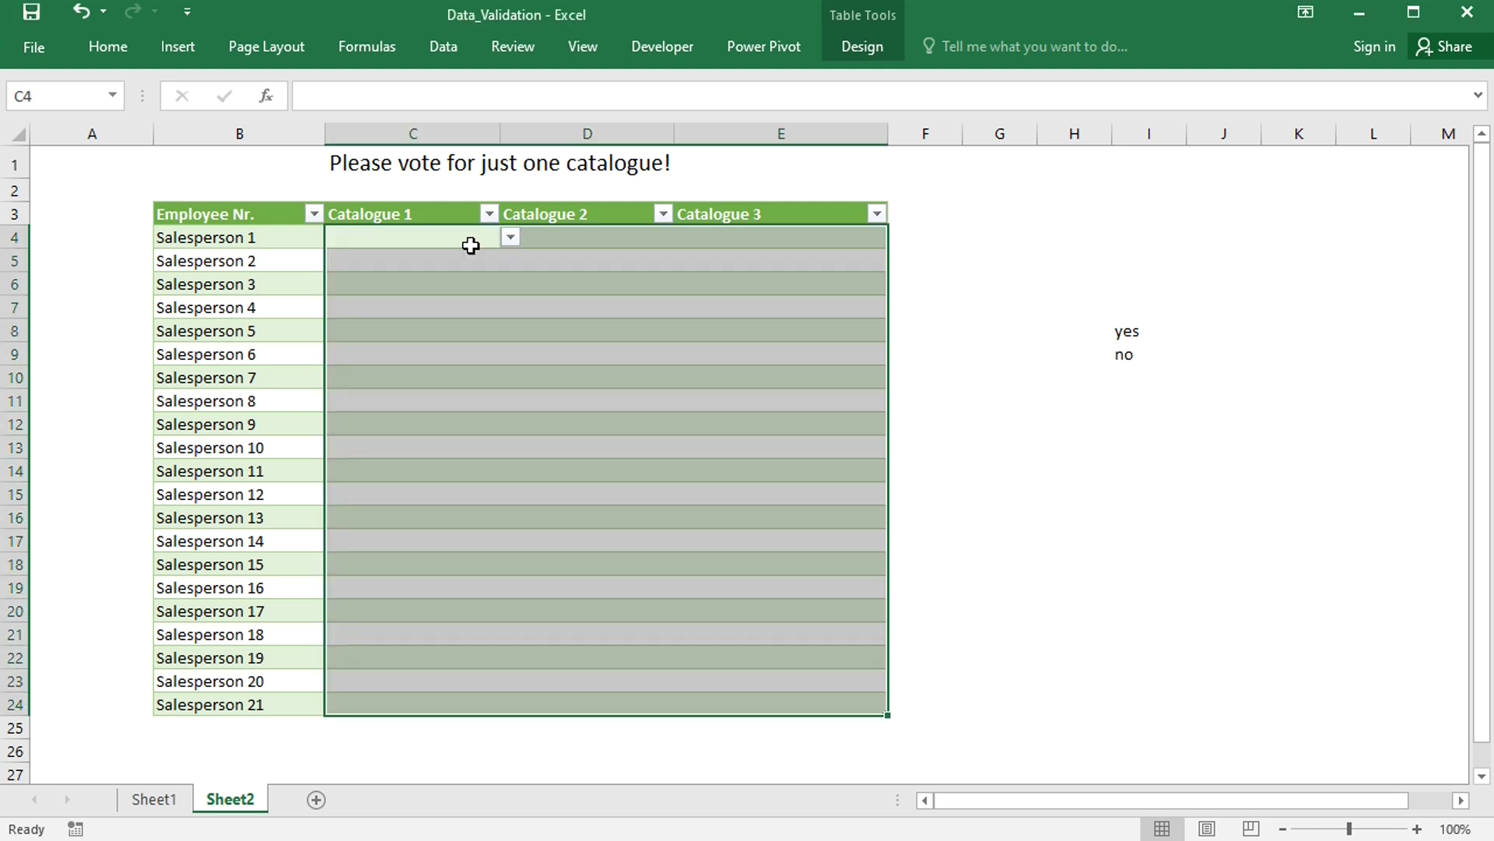
- Vote yes for Catalogue 1 in C4, then check that D4 and E4 offer no choices
left_click(457, 238)
left_click(510, 237)
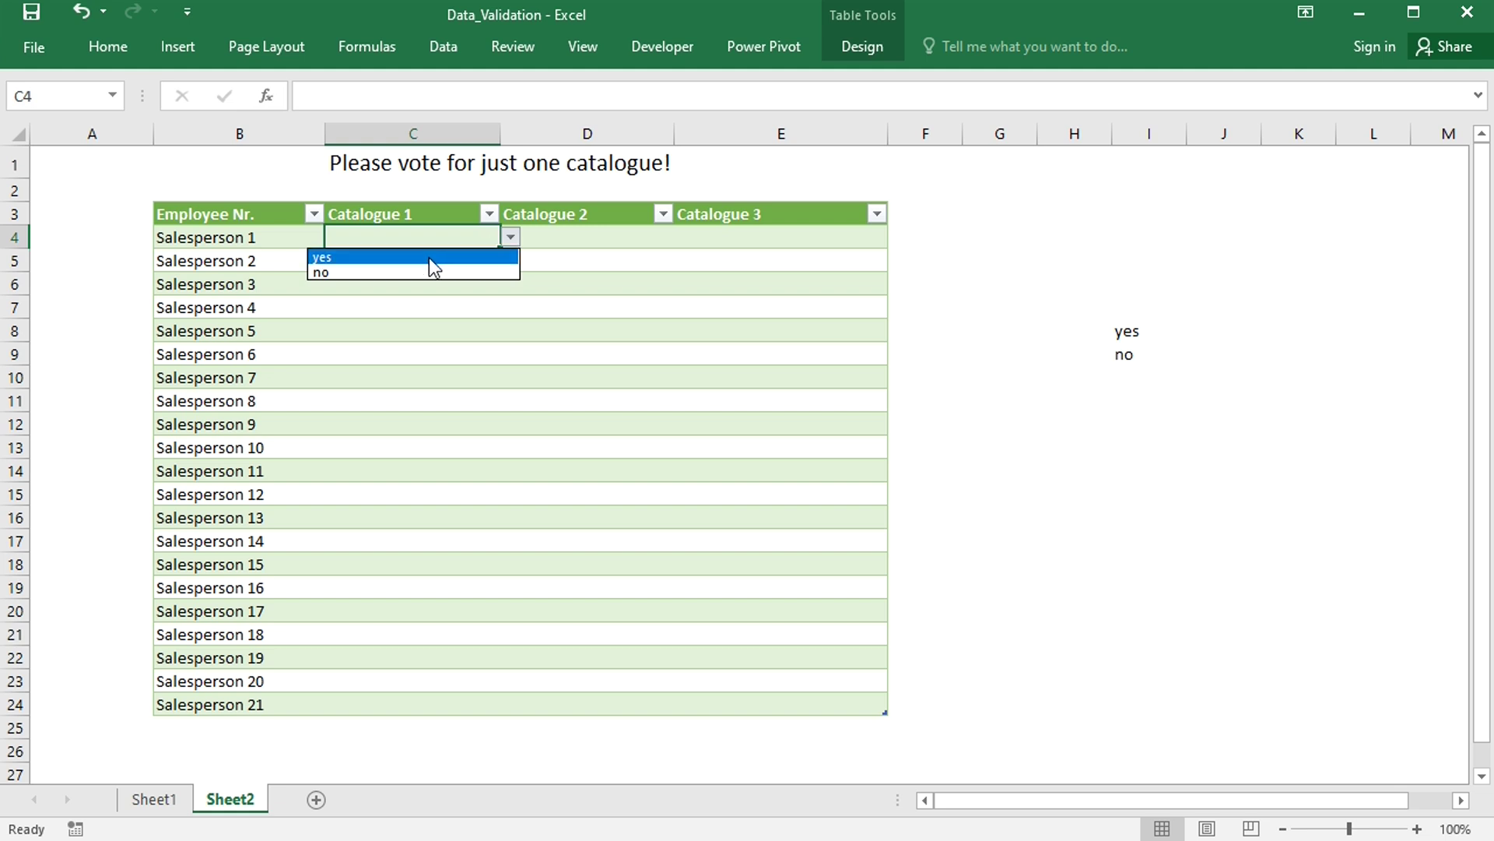
left_click(428, 258)
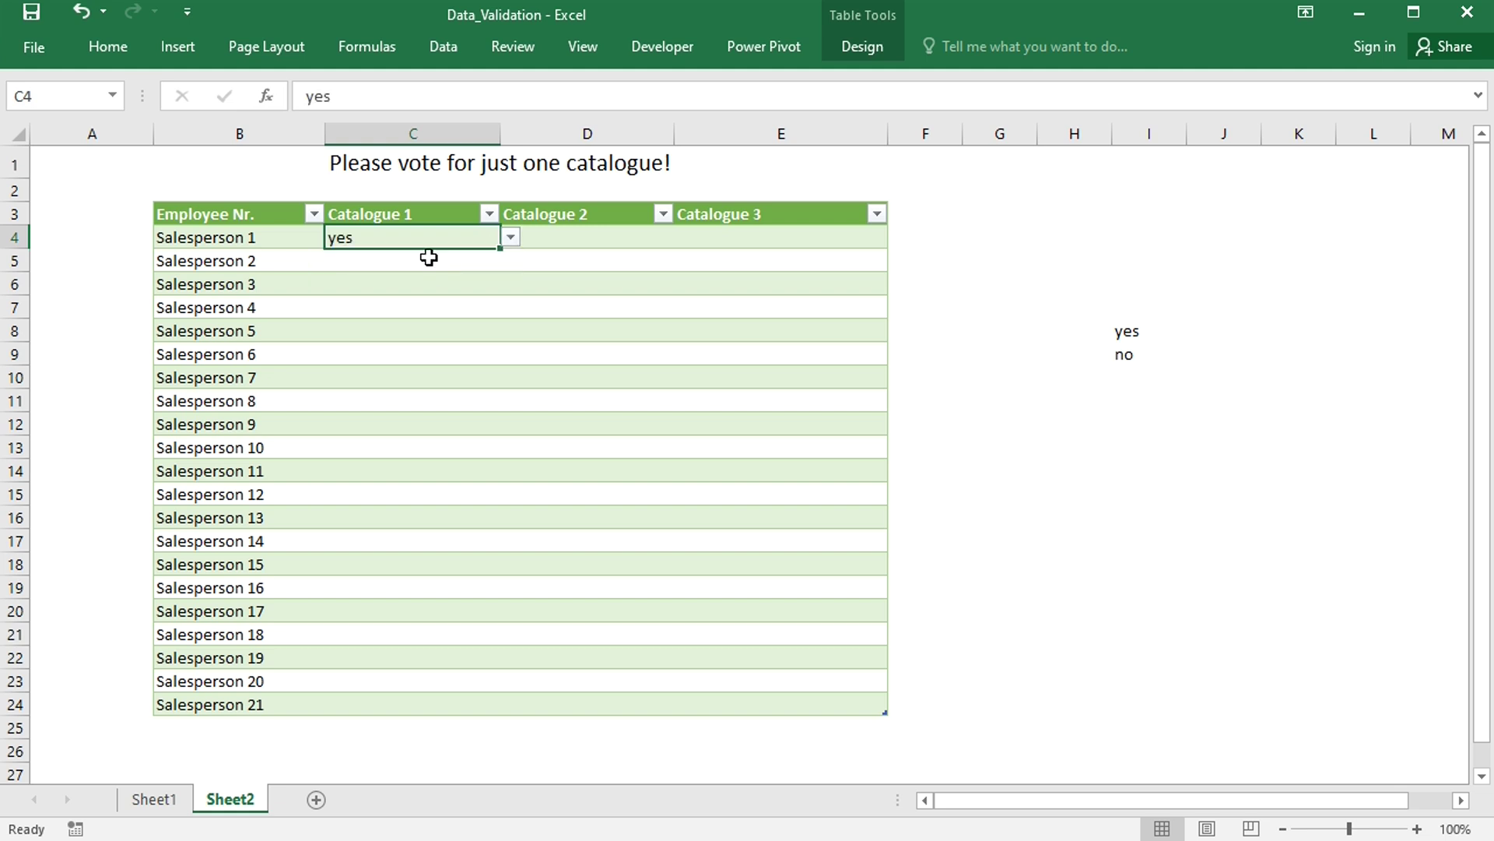
left_click(609, 234)
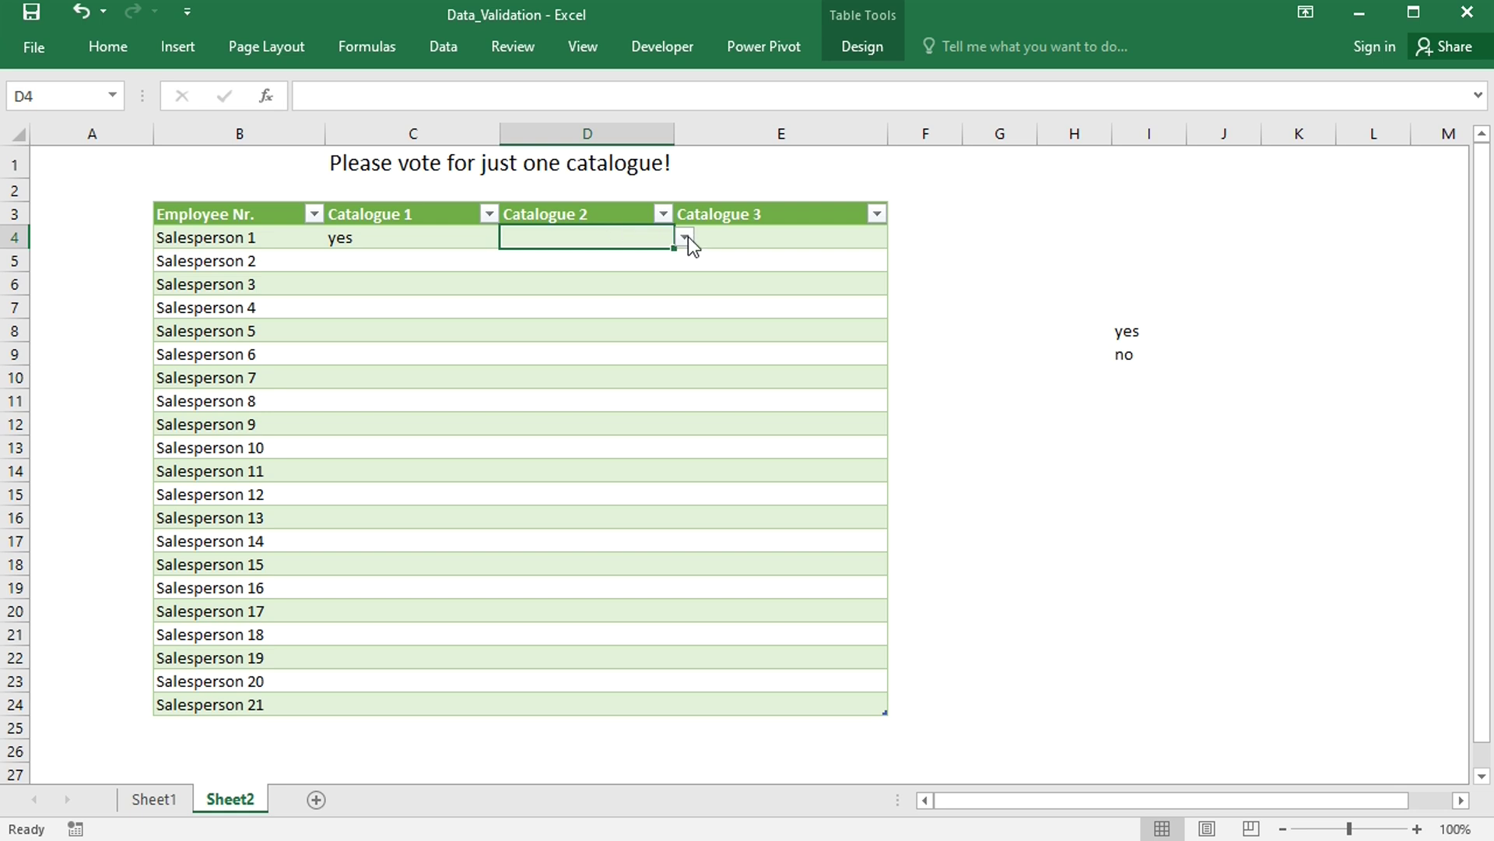
left_click(773, 235)
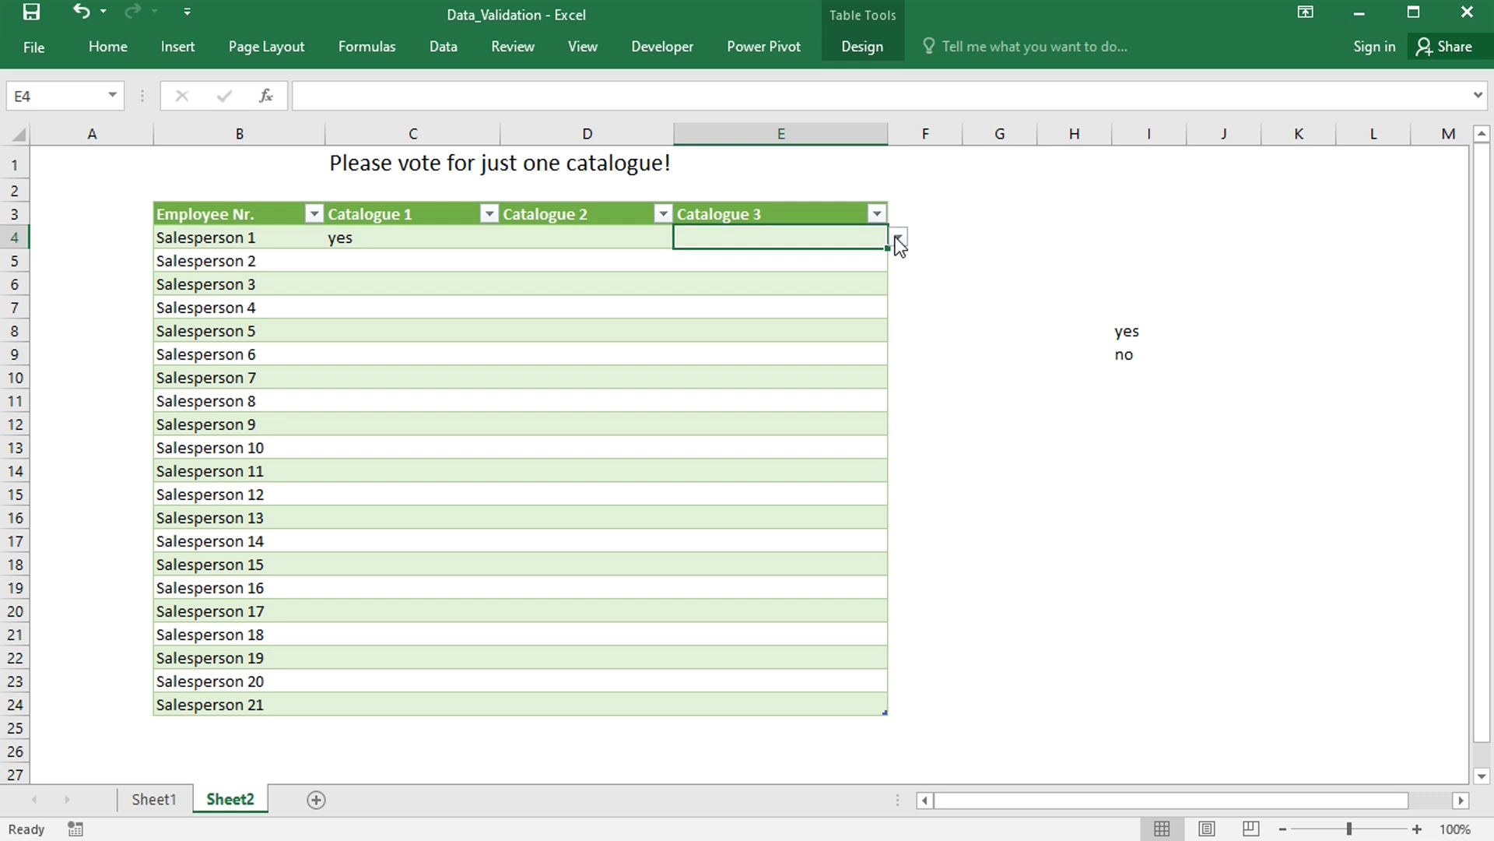
- Vote no for Catalogue 2 in D5, restoring it after a test delete, and check C5 and E5
left_click(542, 261)
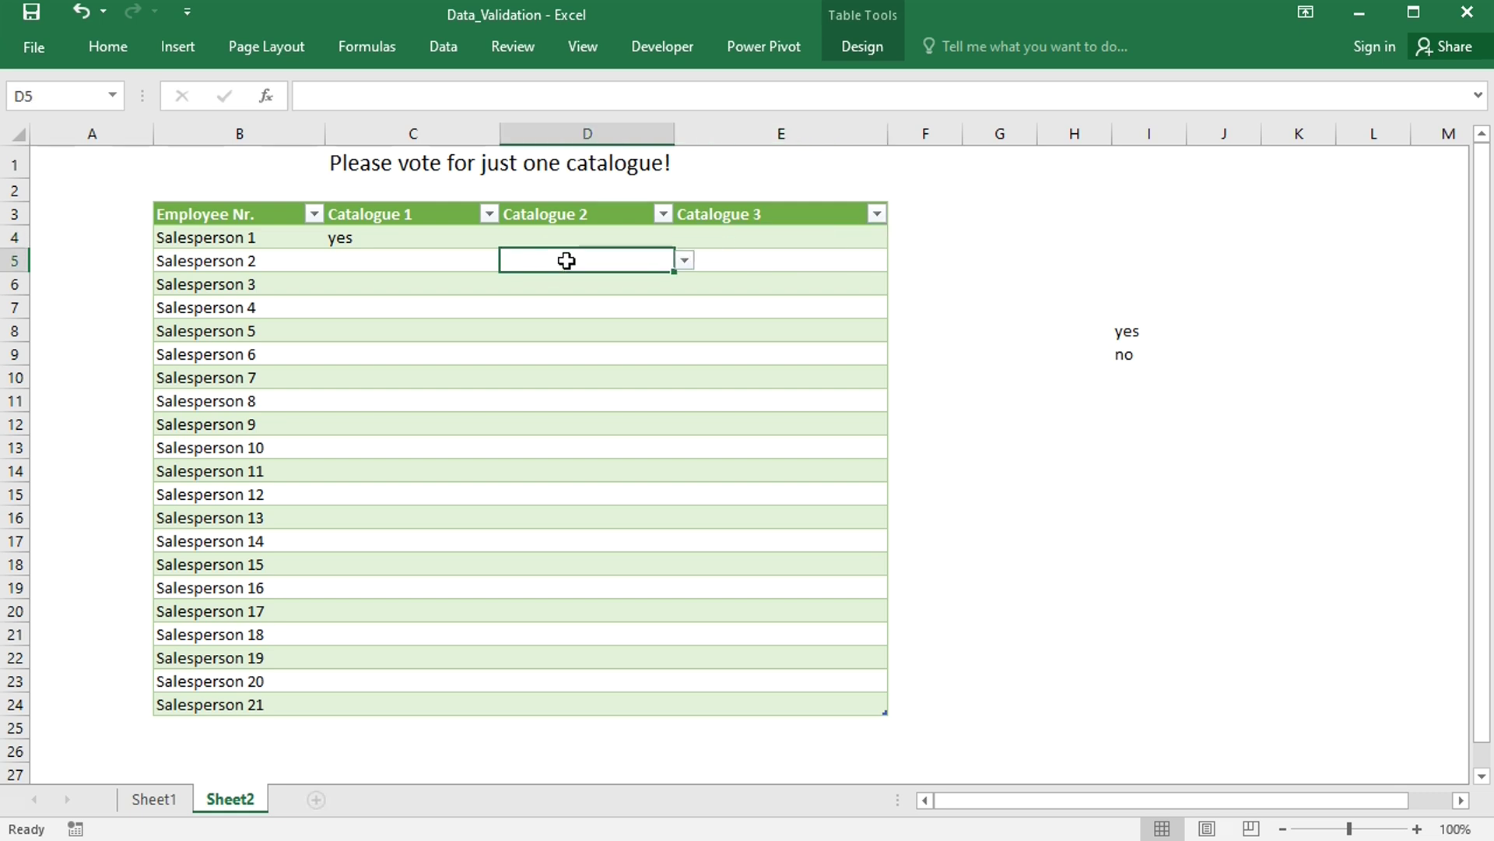
left_click(685, 260)
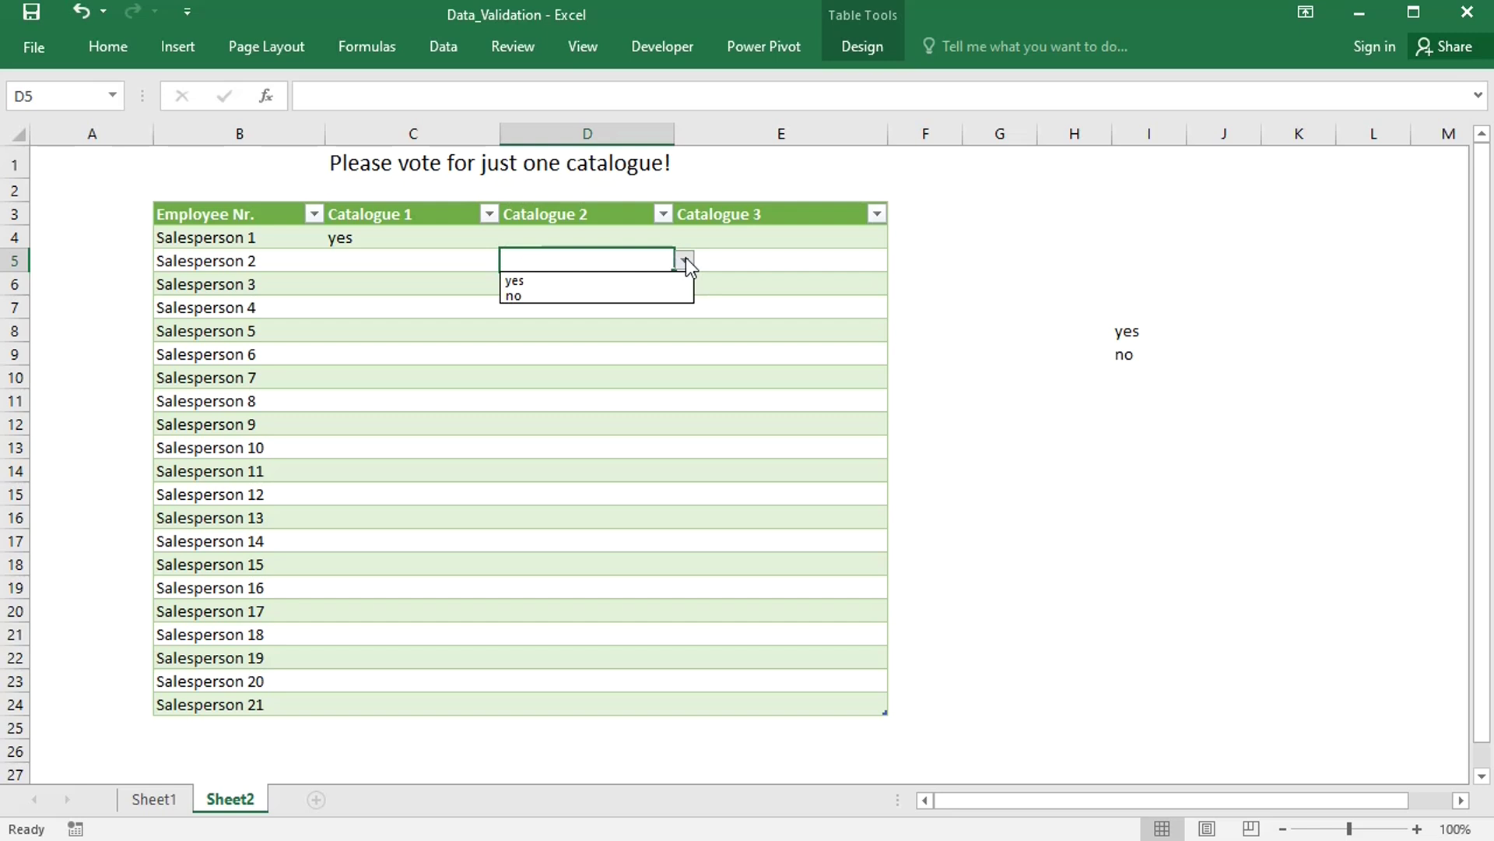
left_click(567, 294)
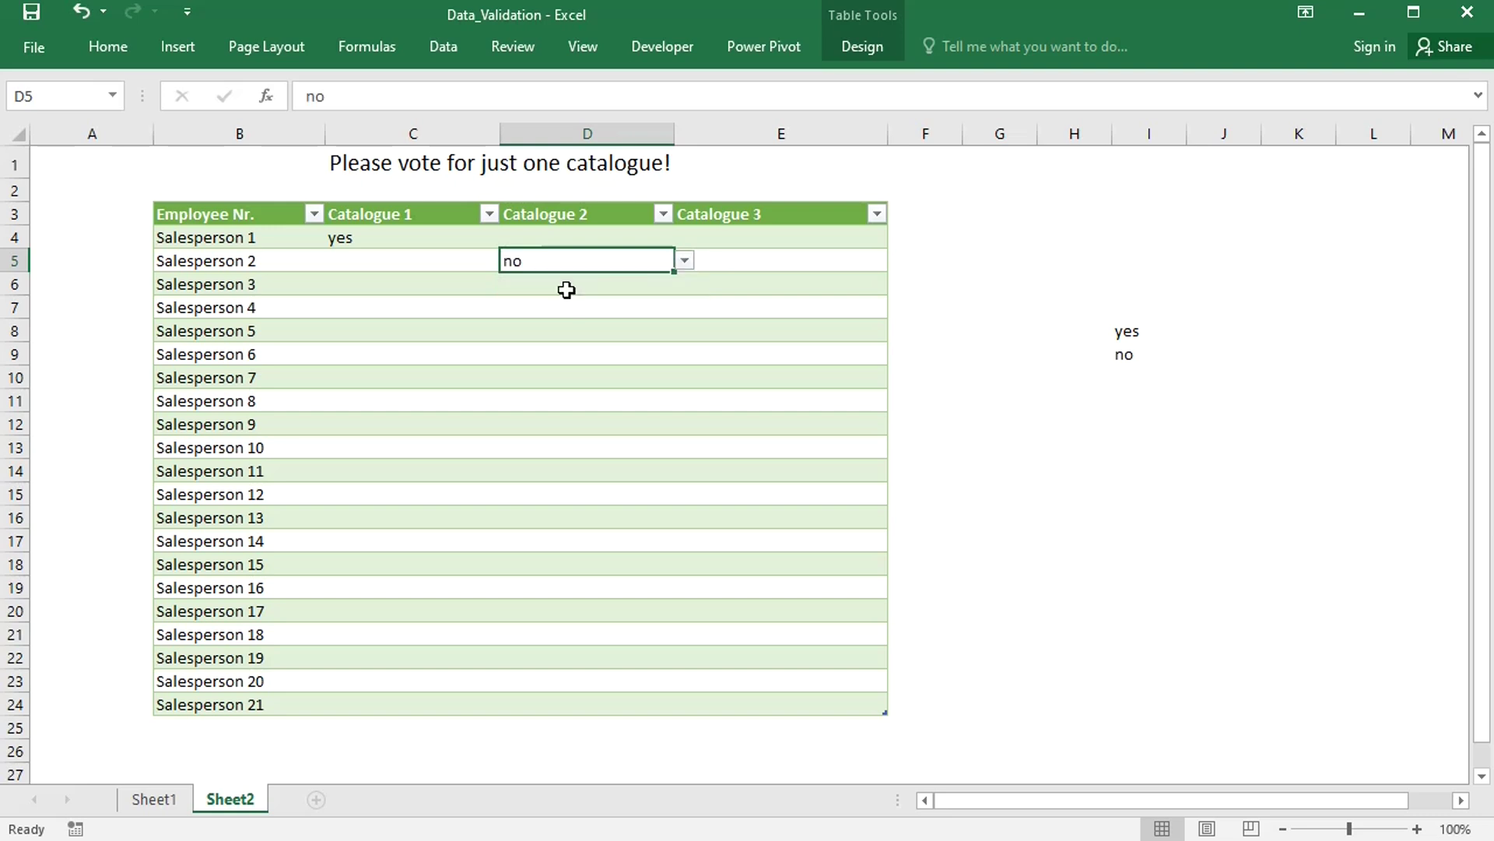
key("Delete")
left_click(433, 260)
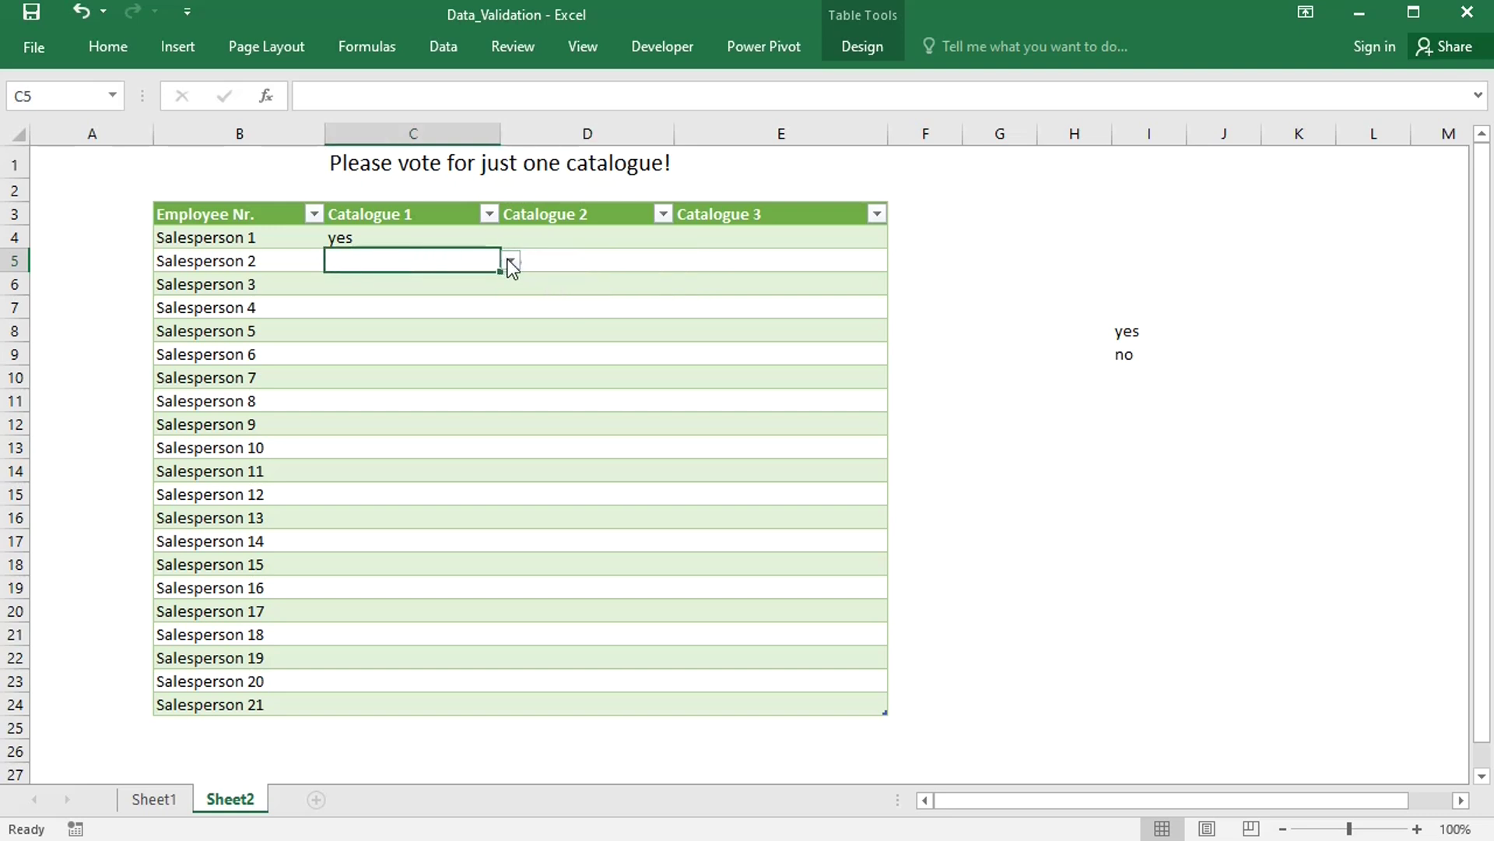
key("ctrl+z")
left_click(760, 266)
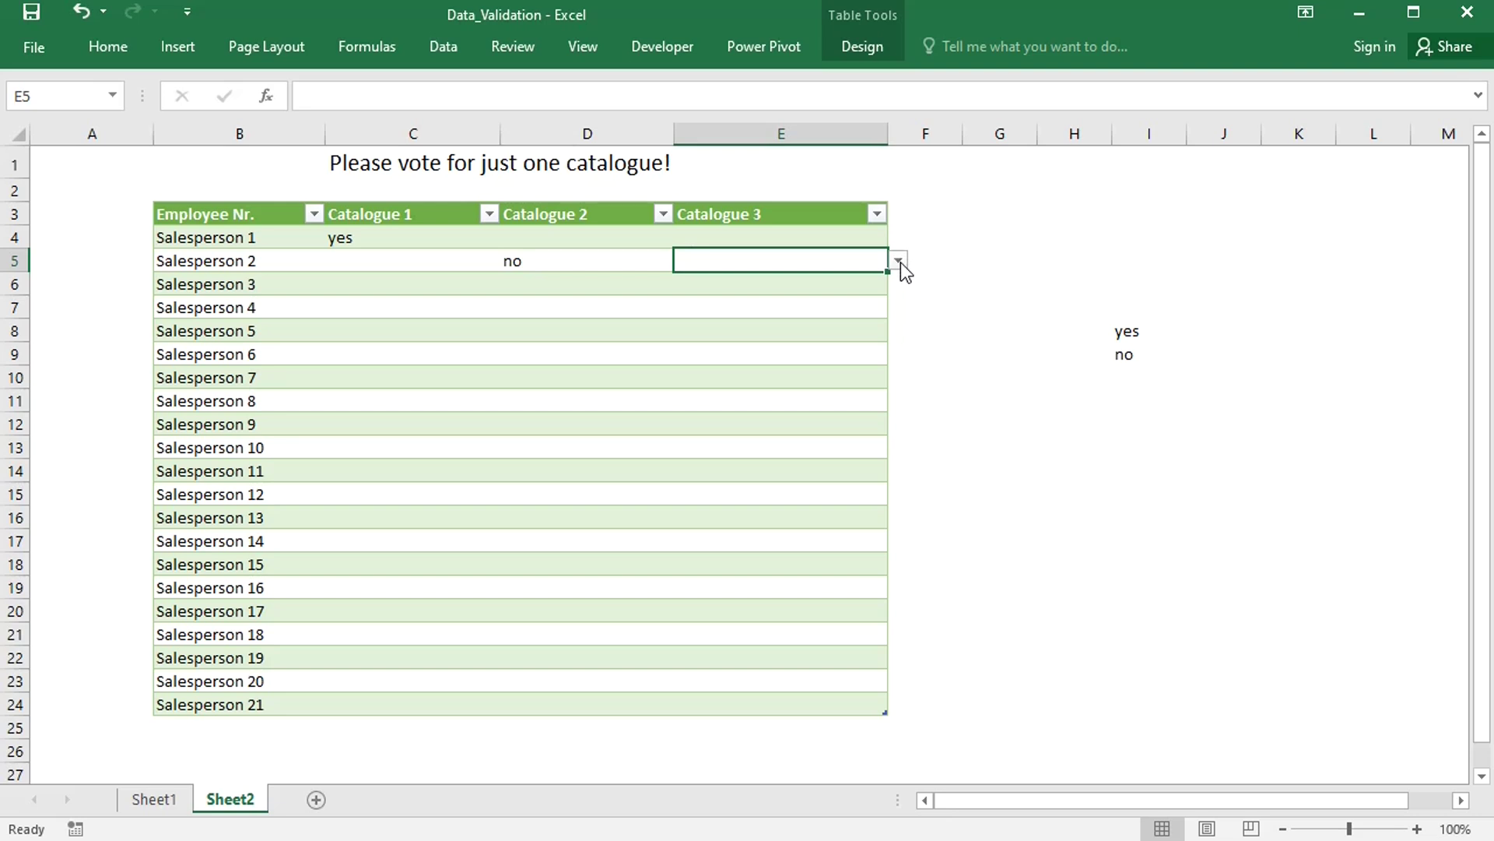
- Clear the test yes vote from the C4:E24 vote cells
left_click(418, 240)
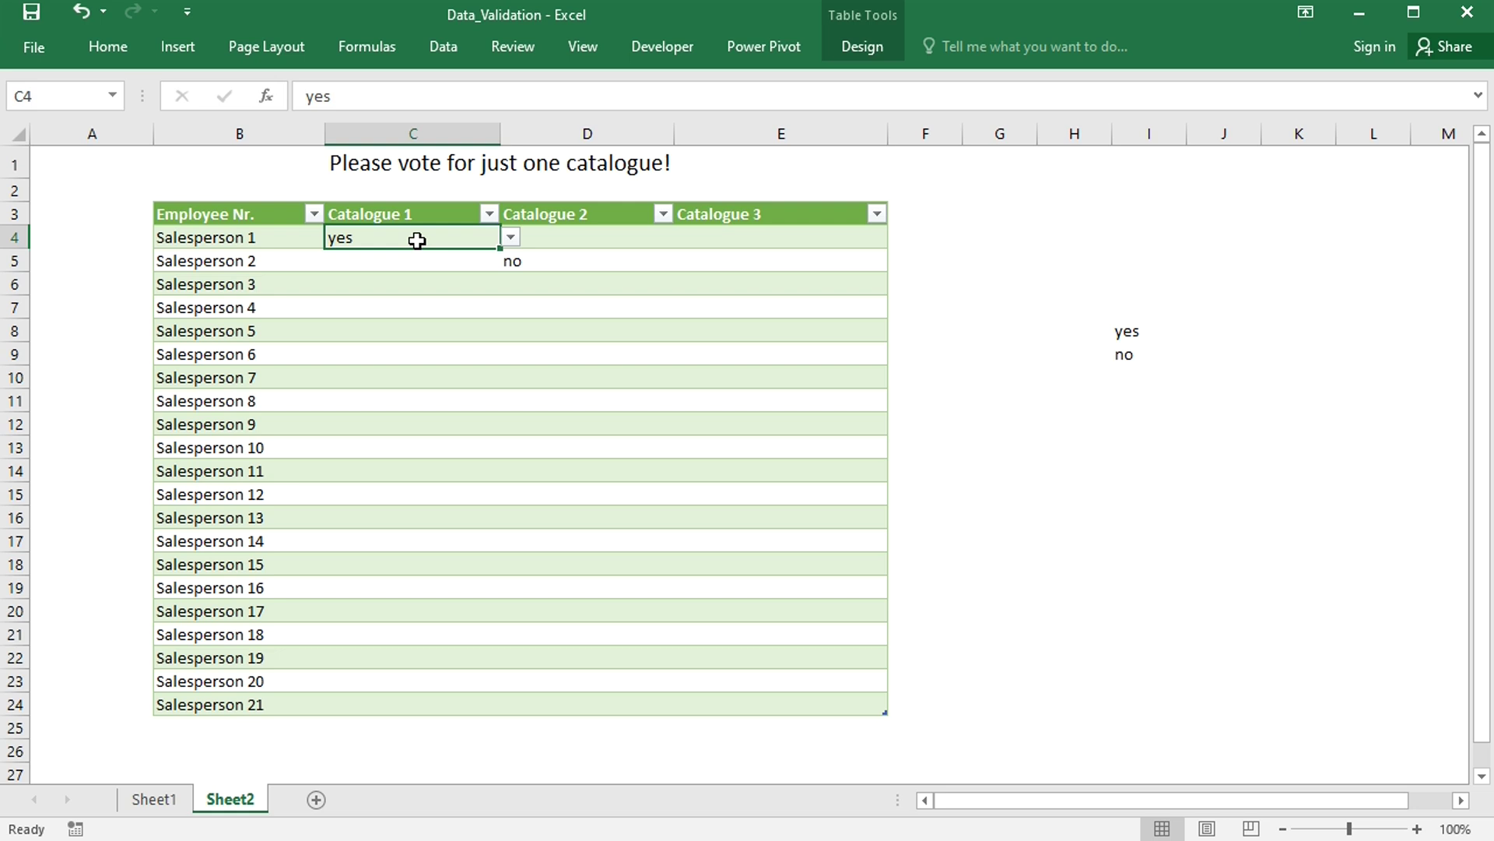
key("ctrl+shift+Down")
key("ctrl+shift+Right")
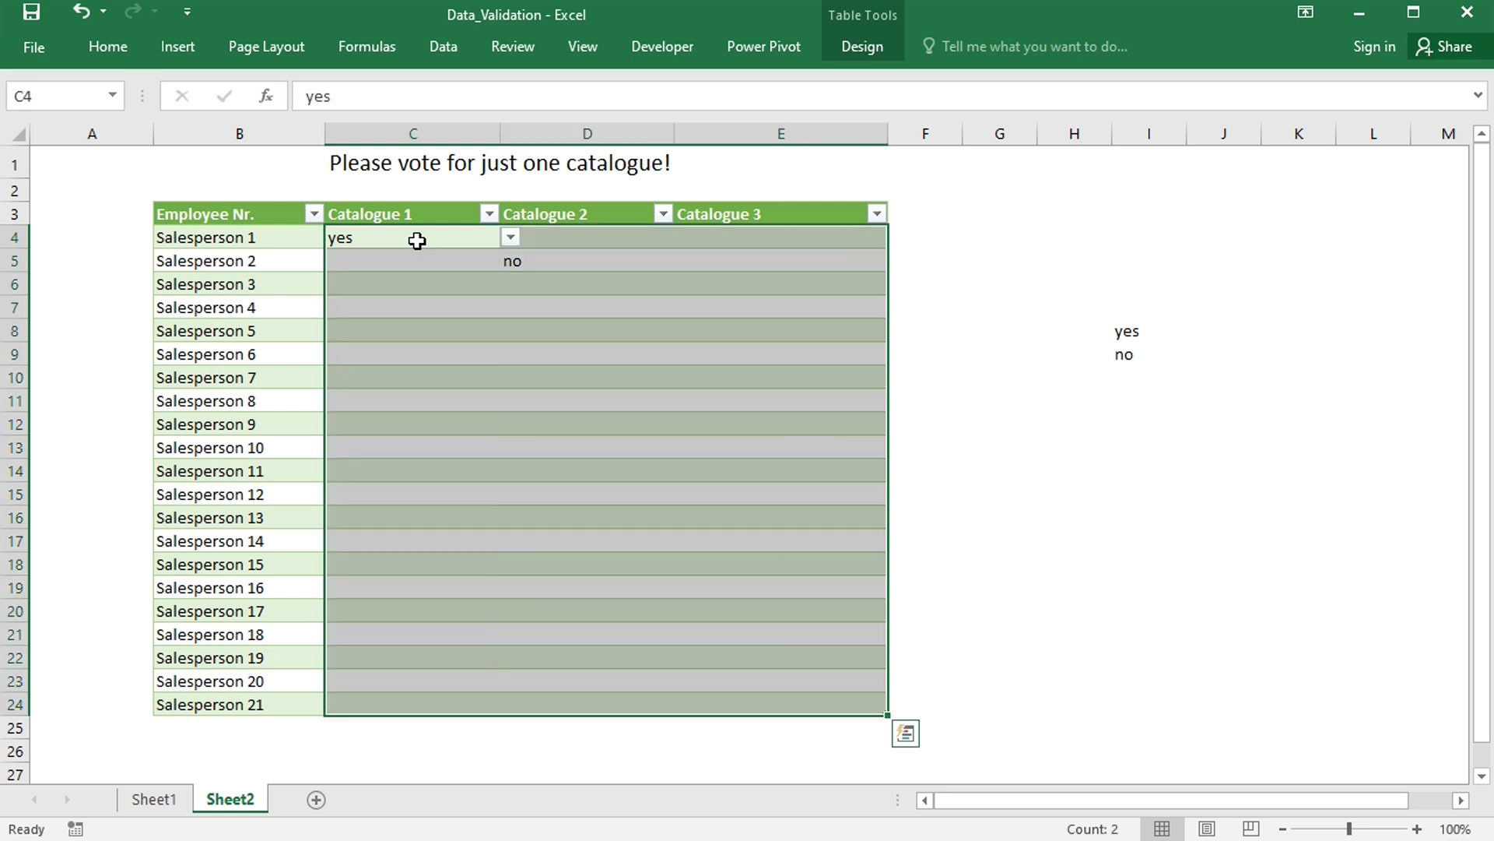
right_click(408, 239)
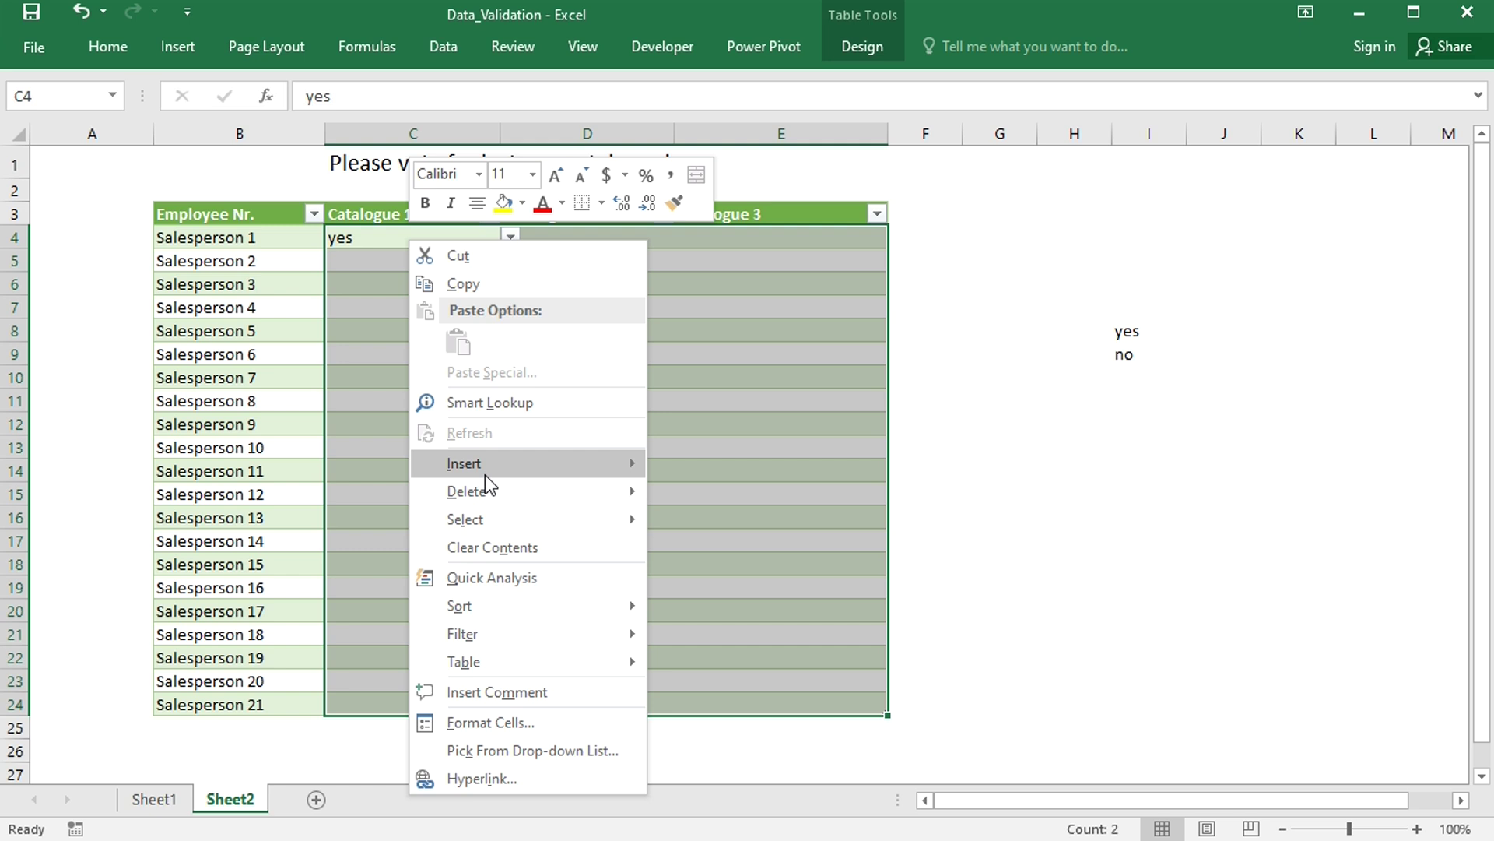
left_click(483, 545)
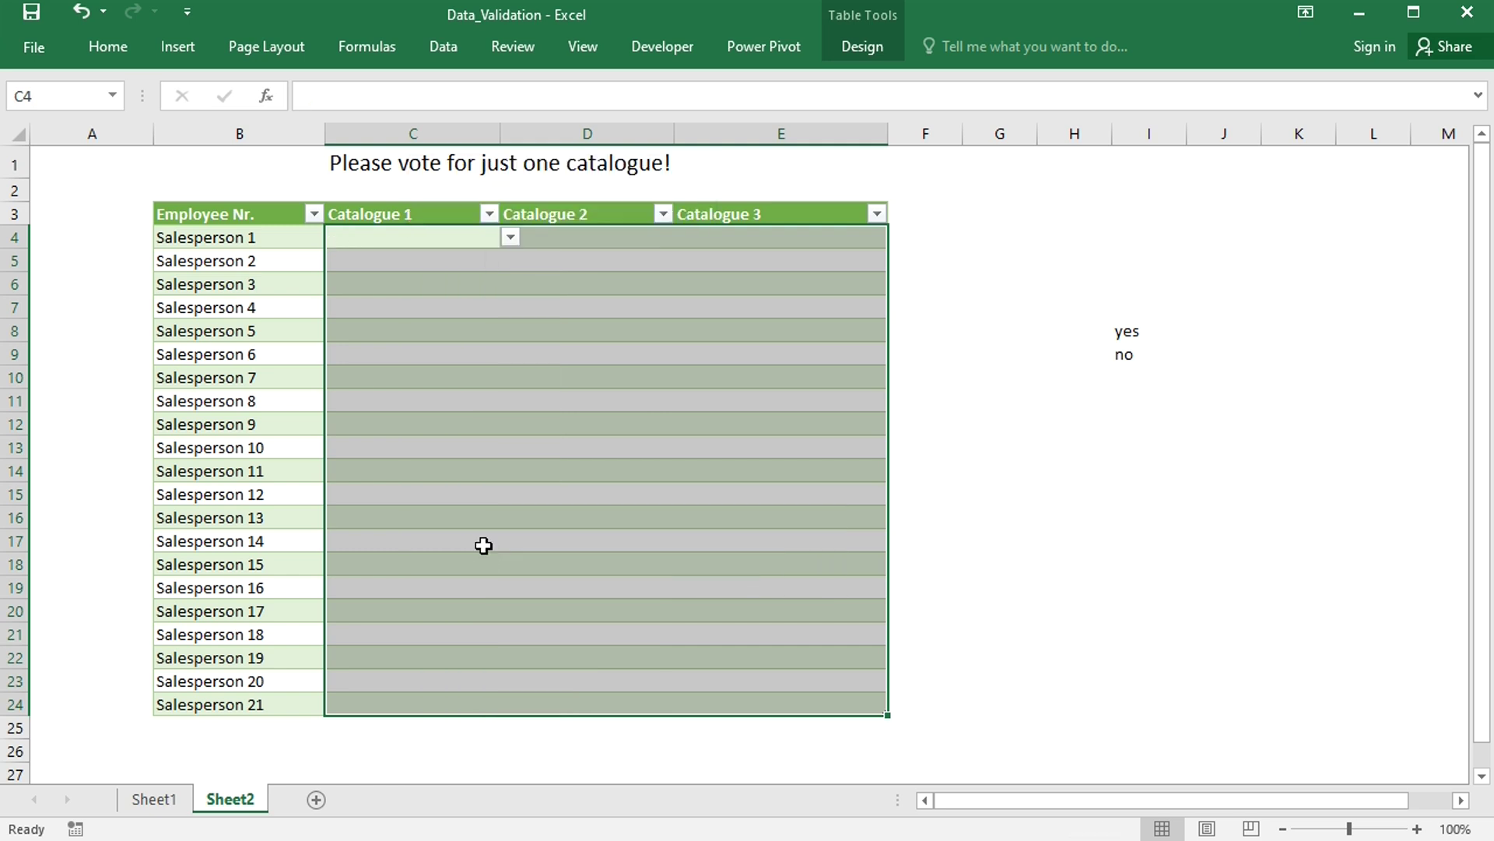
- Give the vote cells the validation input message 'Just pick one catalogue!'
left_click(442, 53)
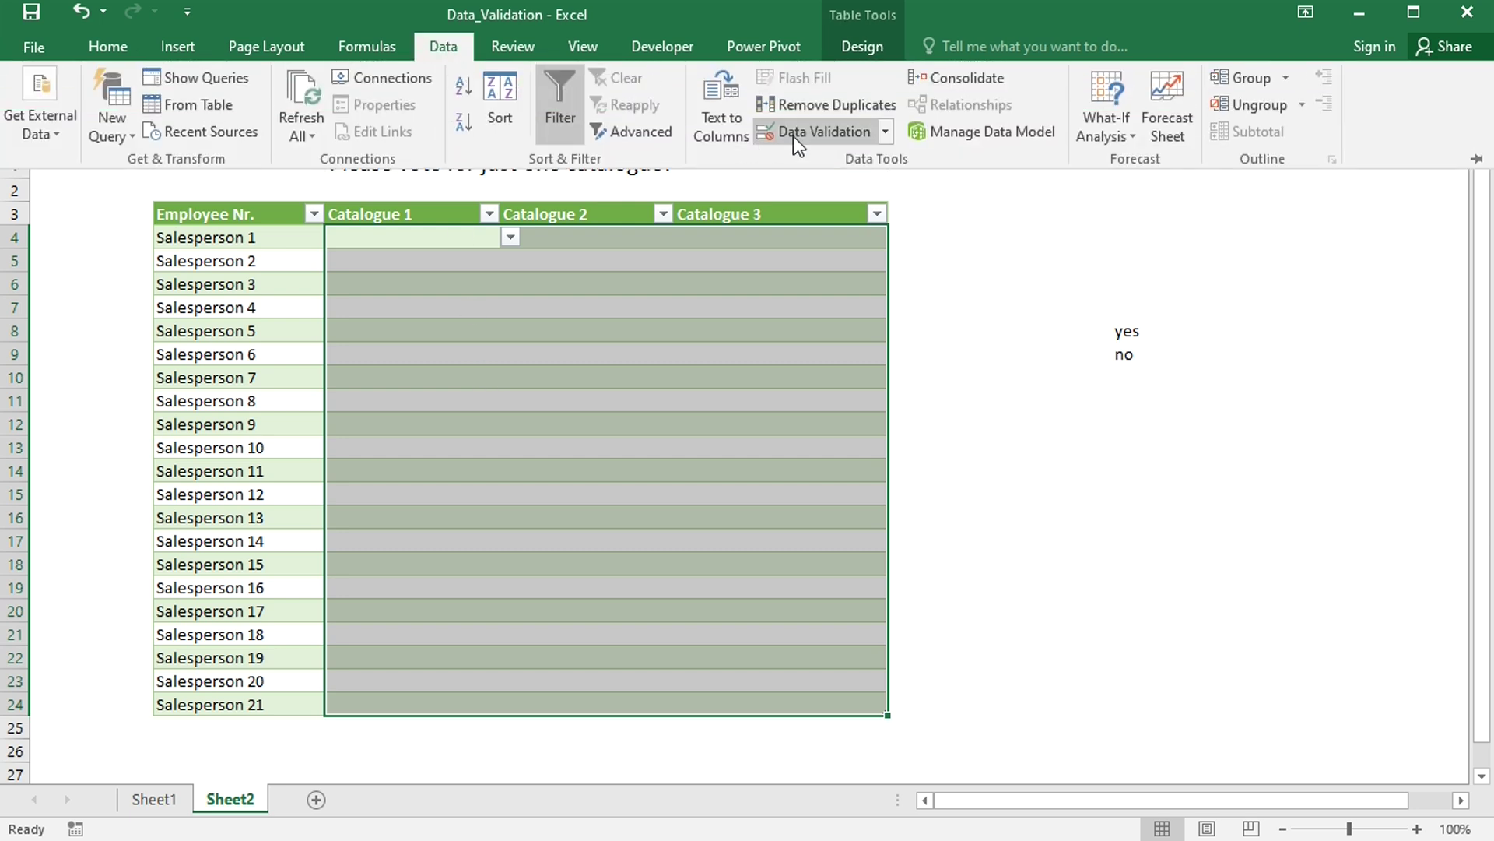
left_click(887, 132)
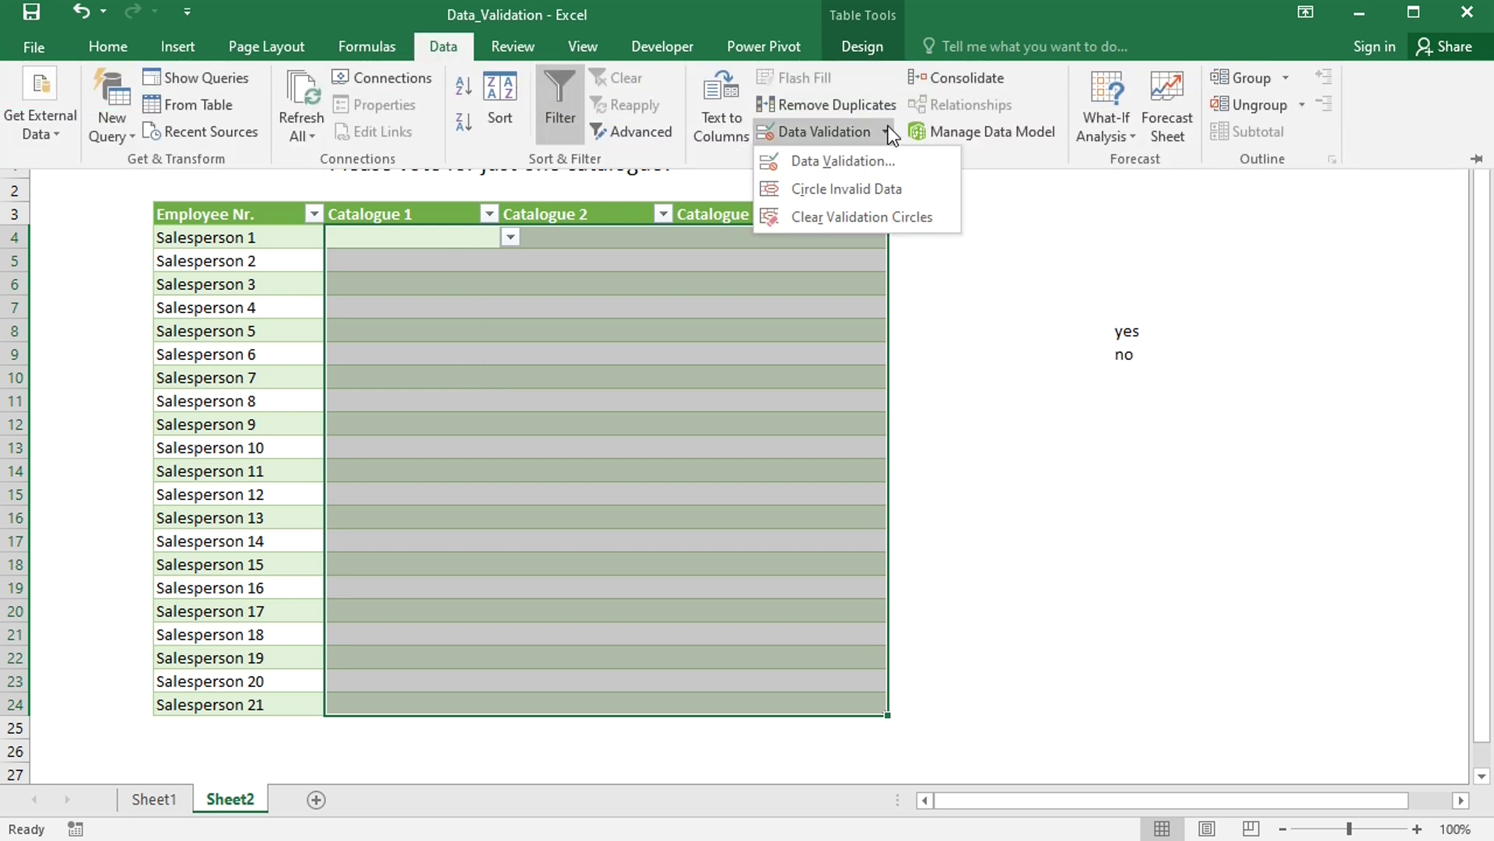
left_click(861, 157)
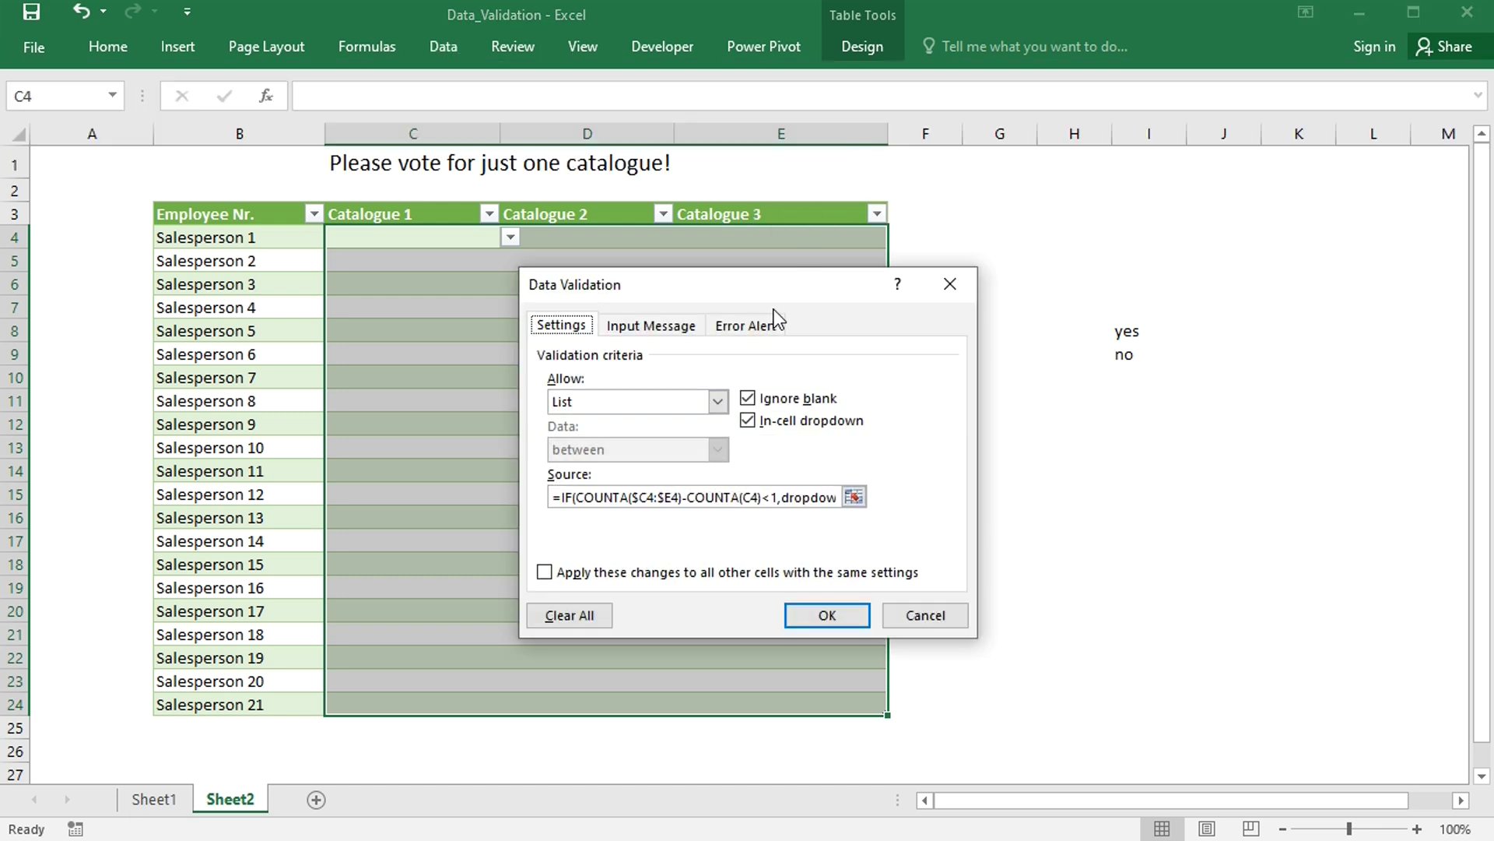
left_click(663, 333)
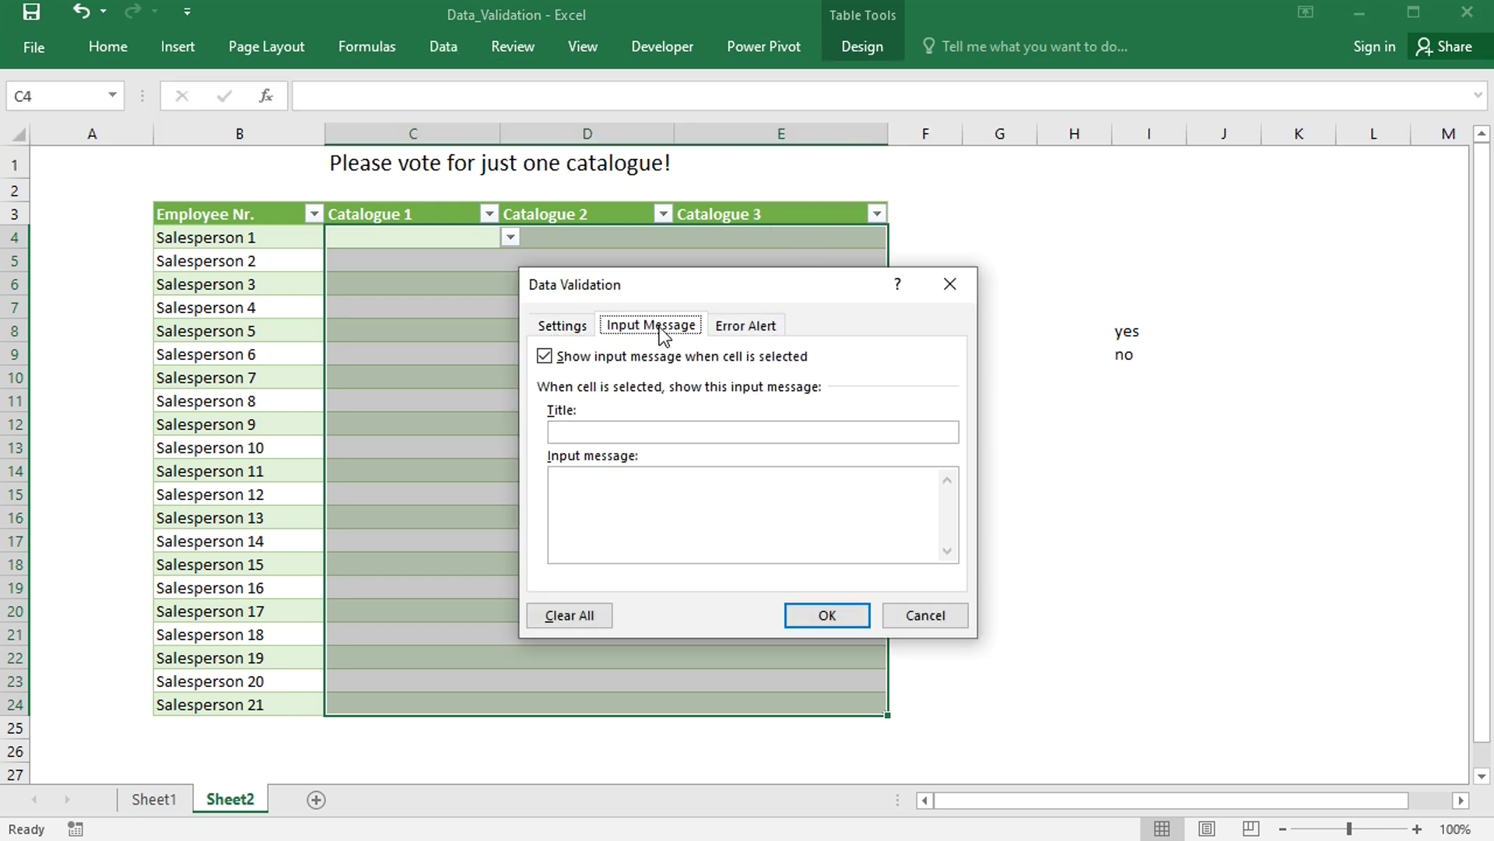
left_click(604, 492)
type("Just pick one catalo")
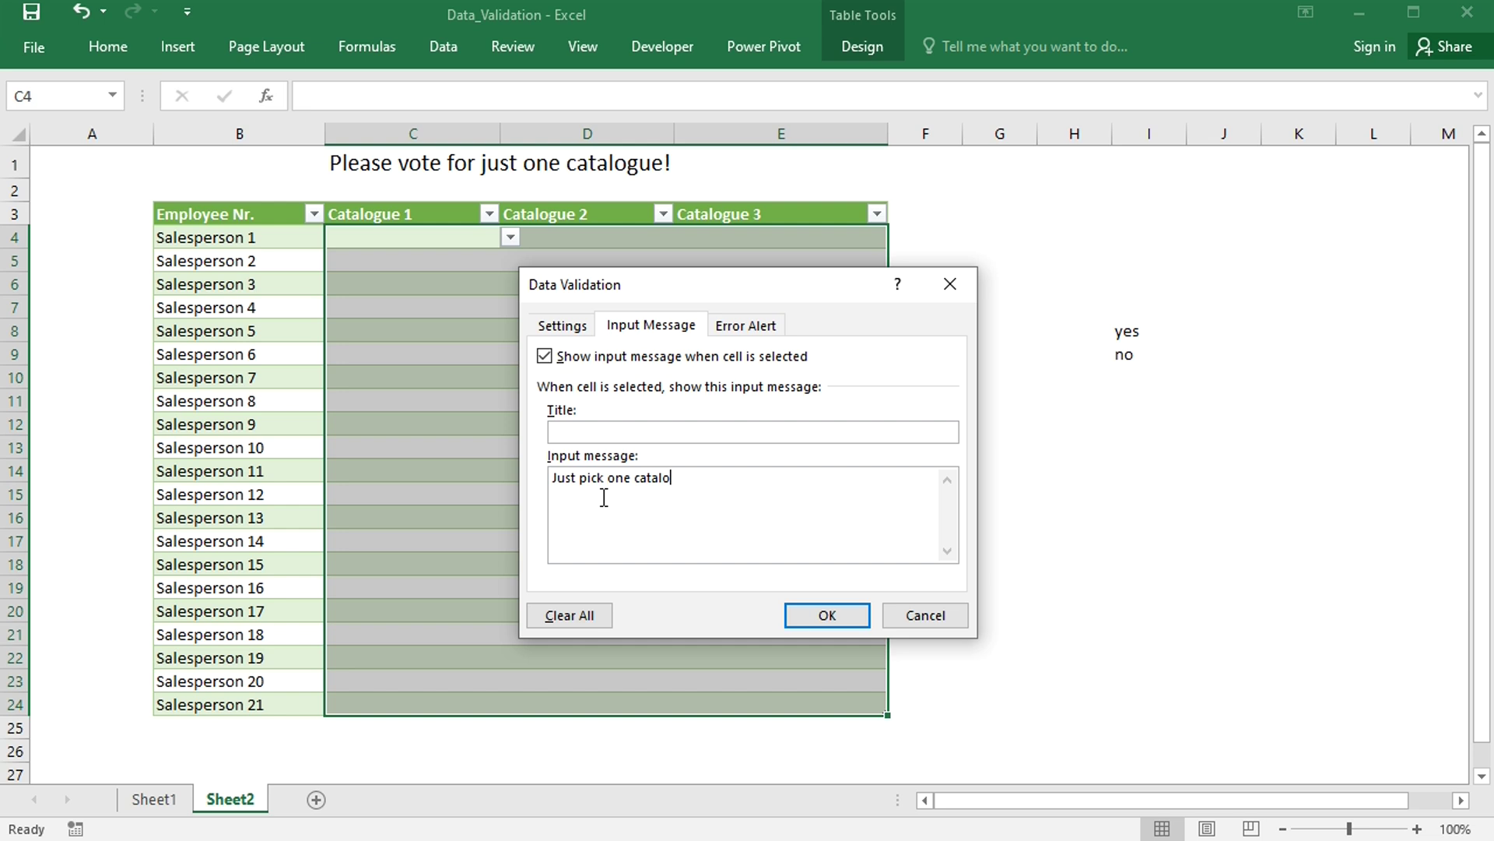
type("gue!")
left_click(838, 619)
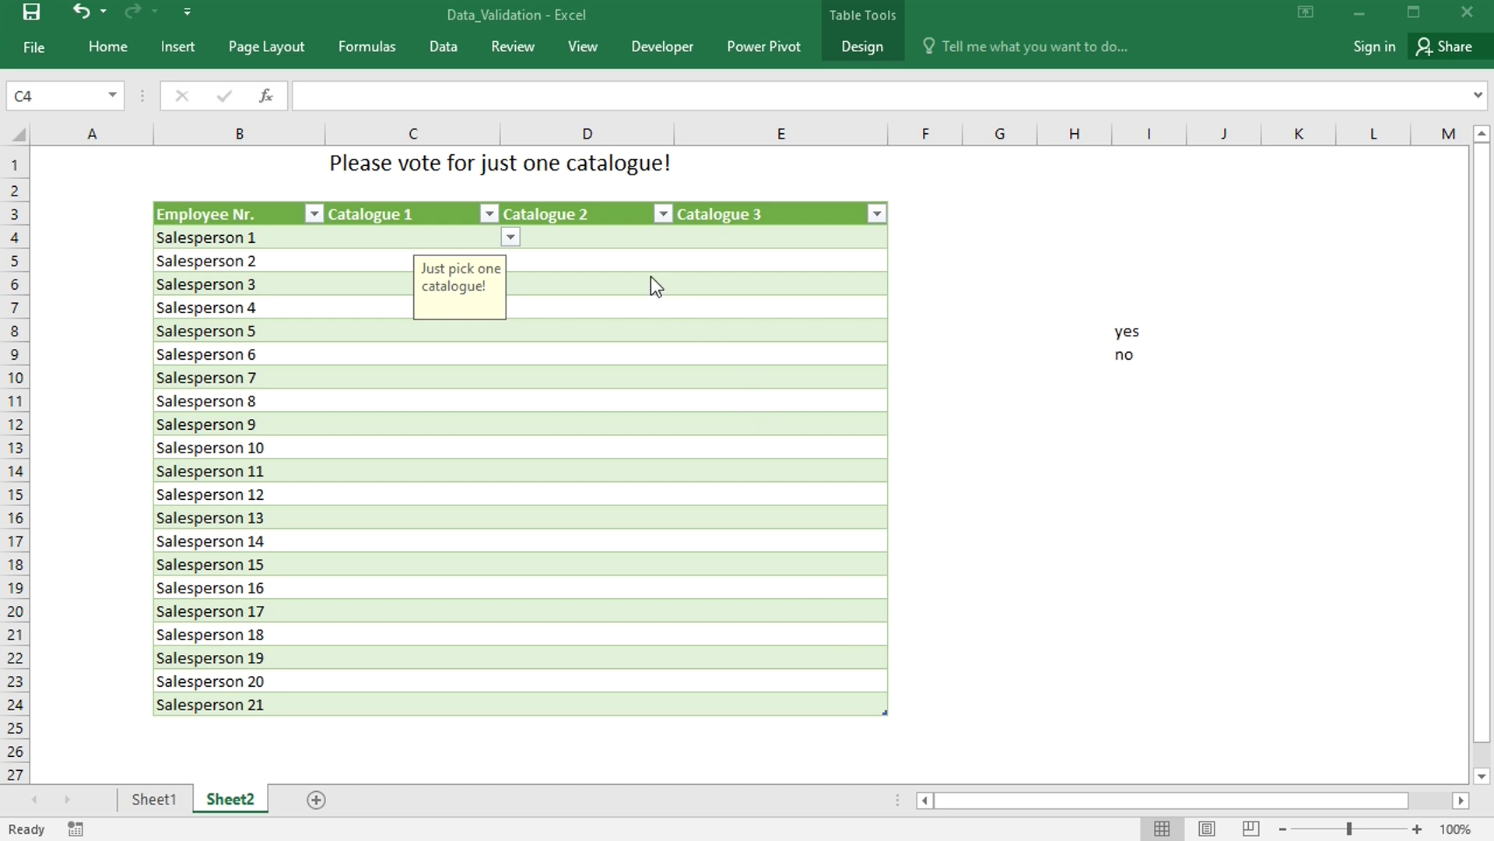
- Choose yes in D4 for Catalogue 2, then check that E4 offers no choices
left_click(643, 241)
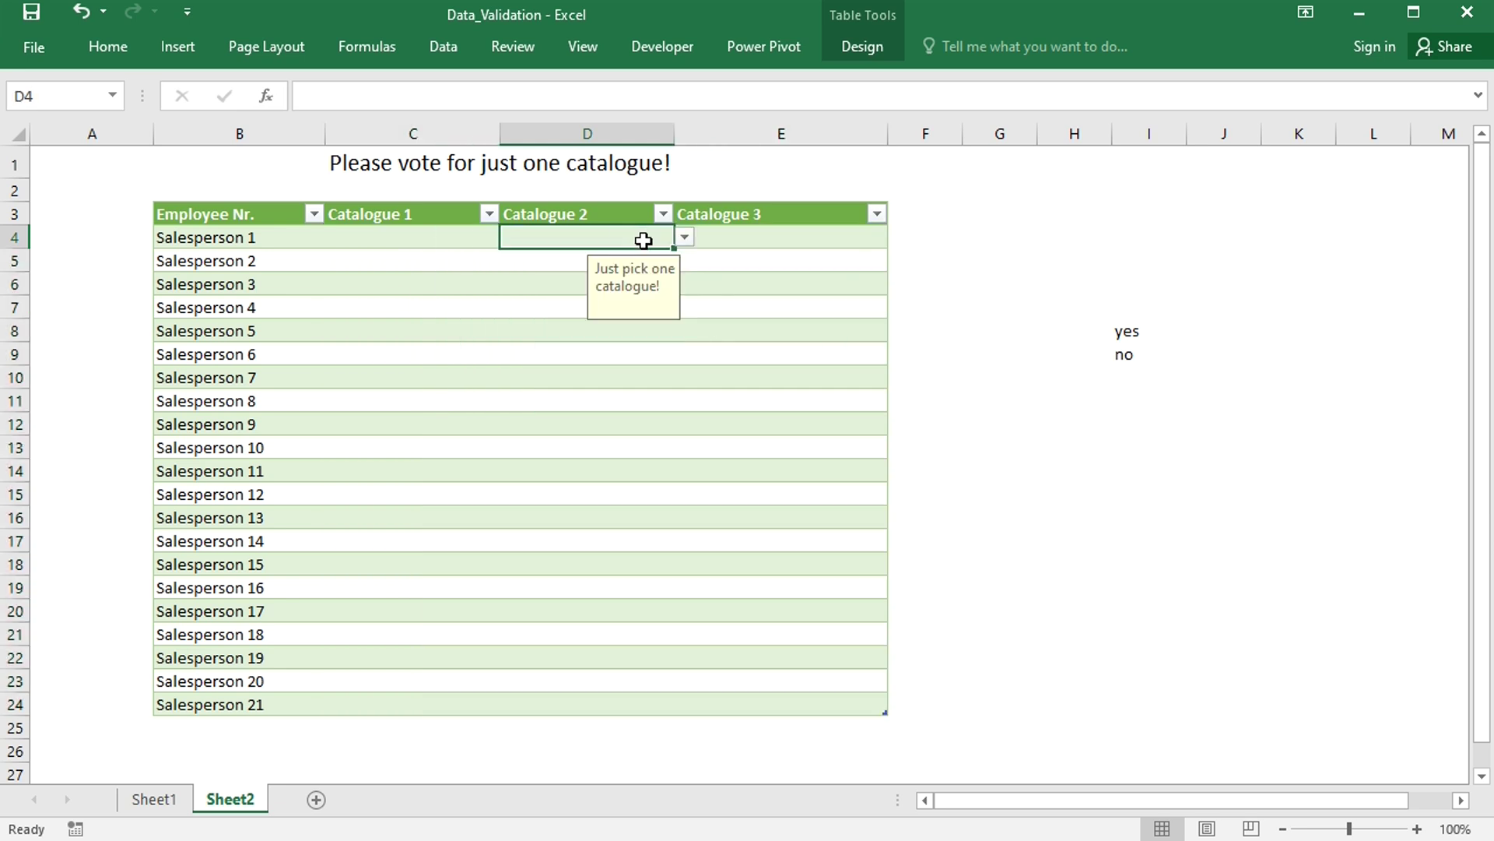
left_click(684, 237)
left_click(599, 260)
left_click(790, 239)
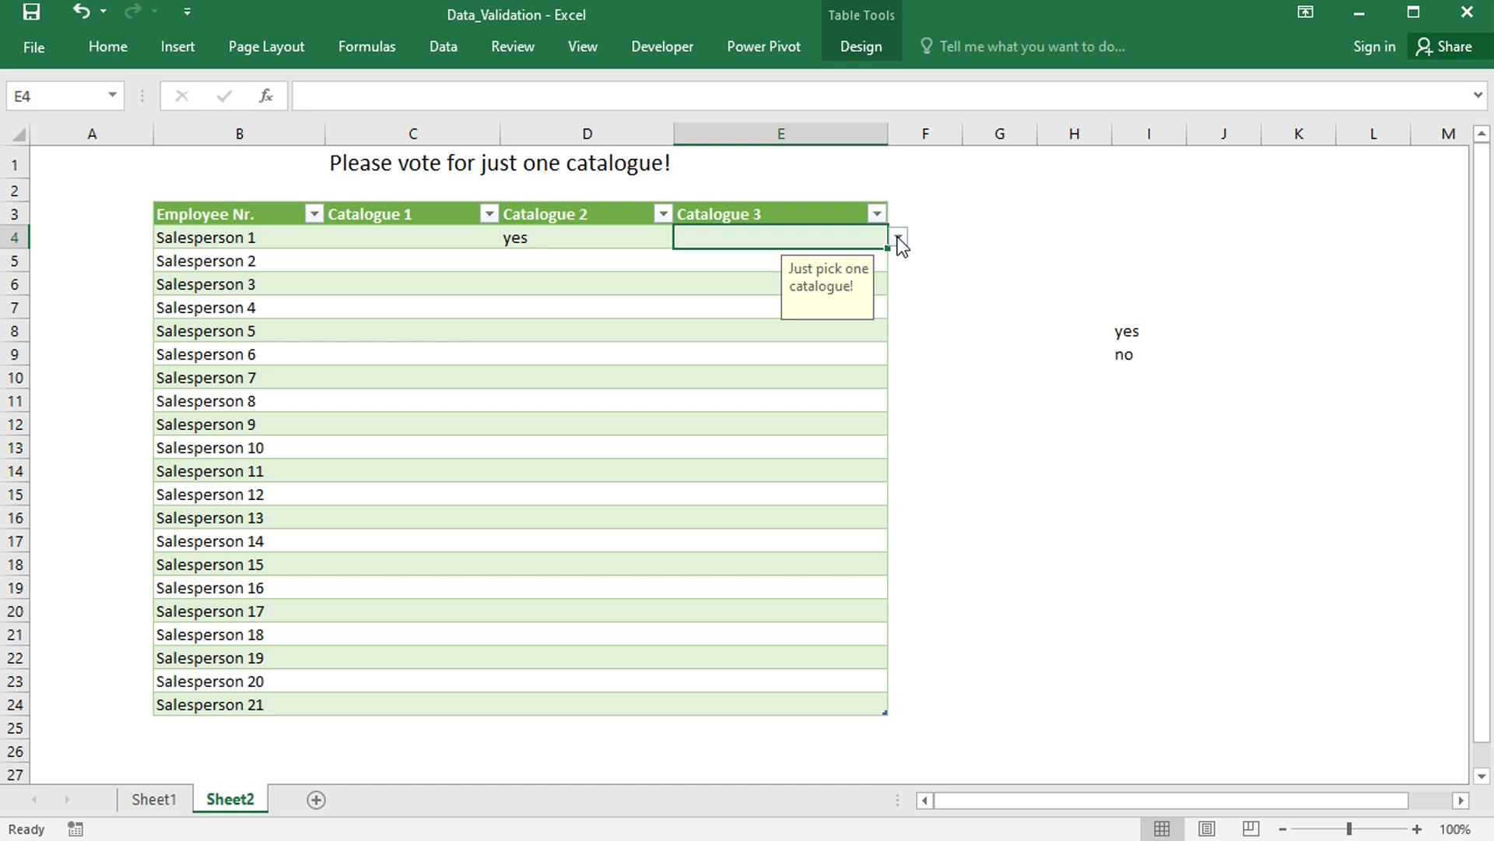
- Untick Locked in the Protection settings for vote cells C4:E24
left_click(470, 235)
left_click_drag(470, 235, 686, 234)
key("ctrl+shift+Down")
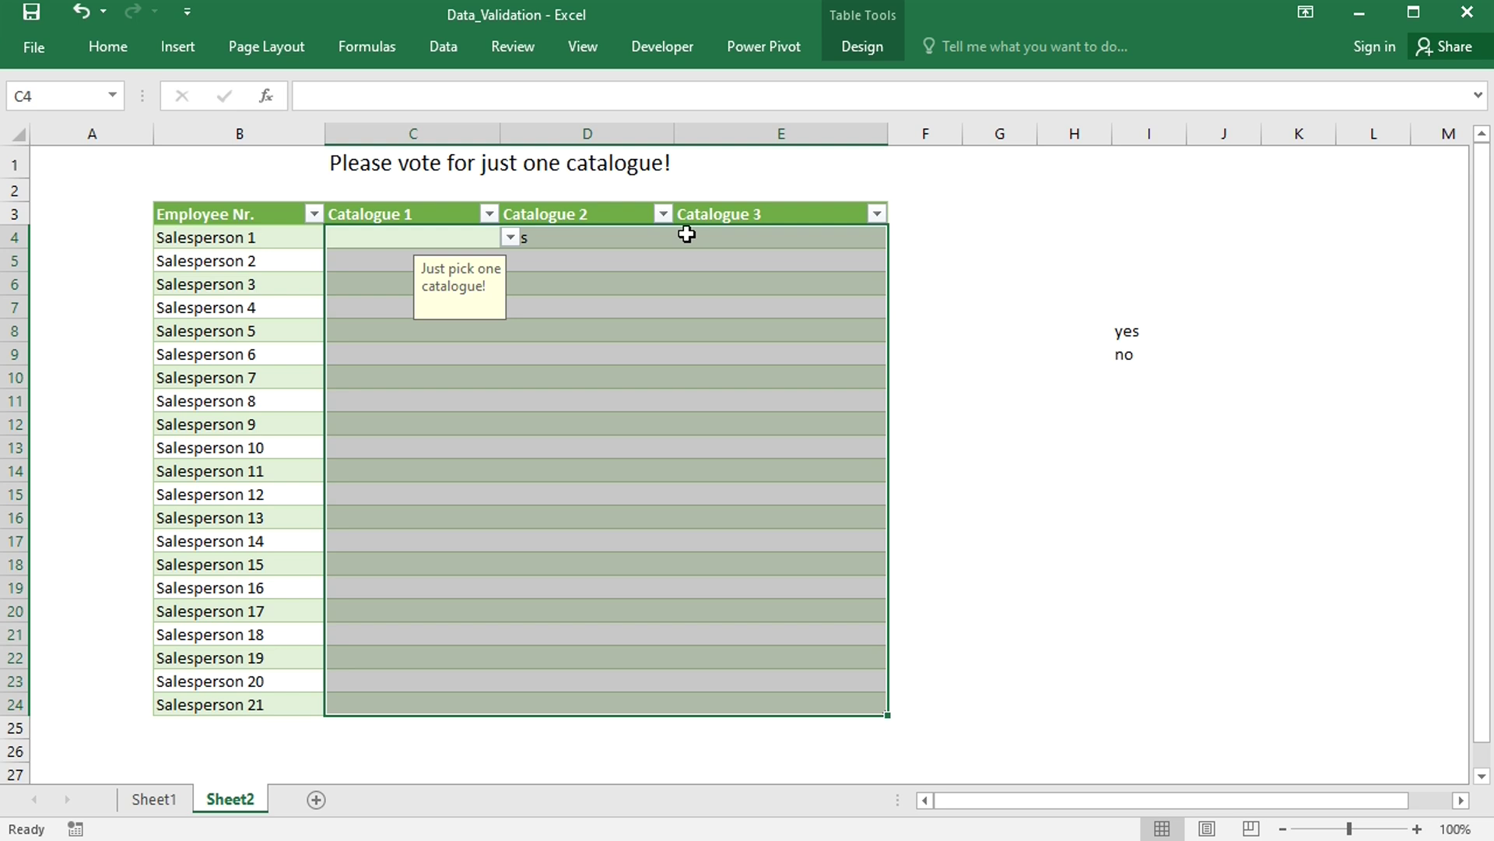
key("ctrl+1")
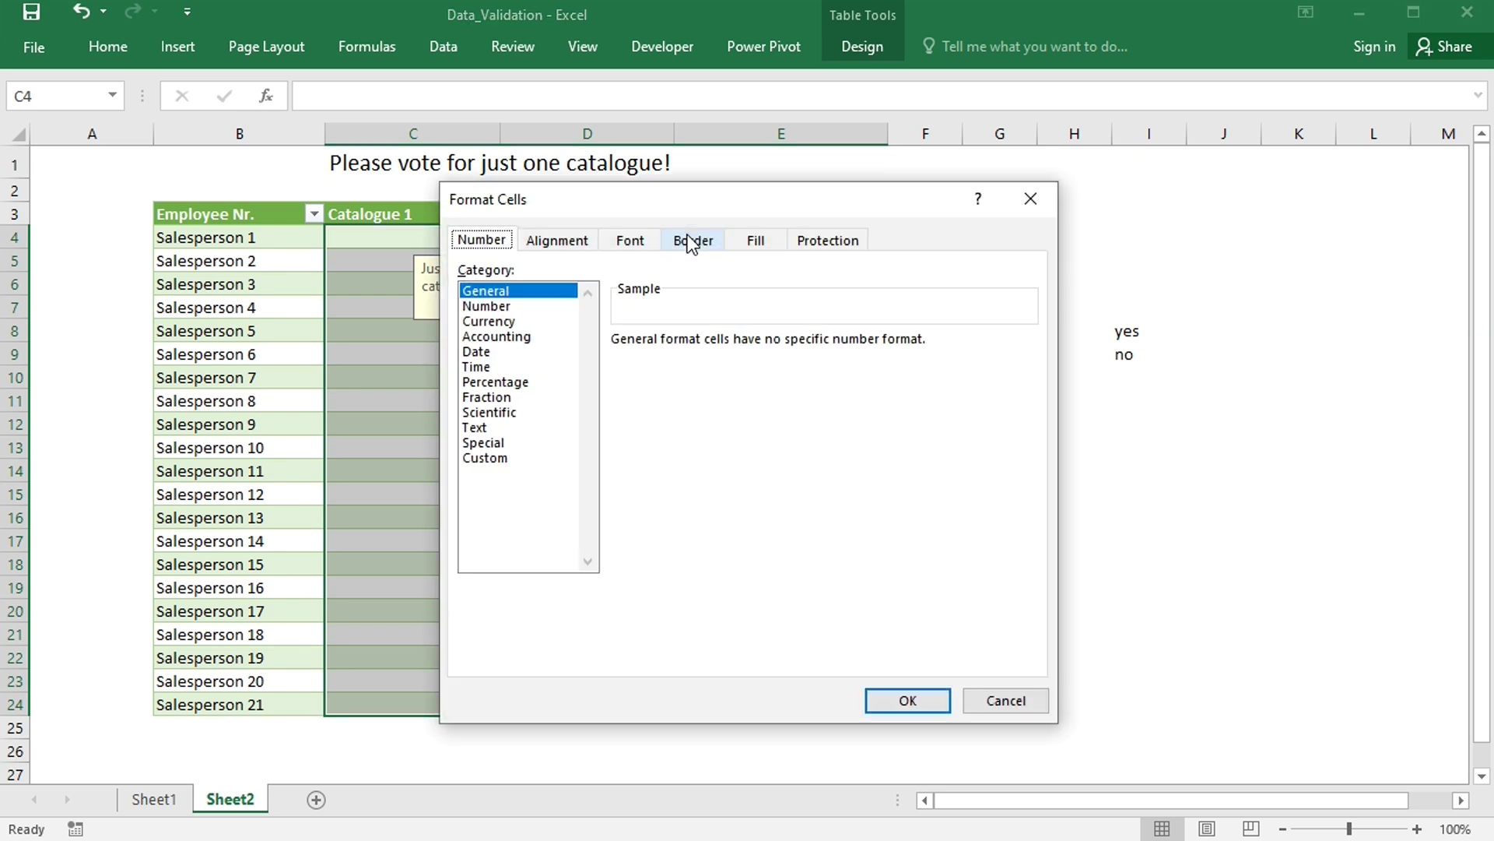
left_click(835, 243)
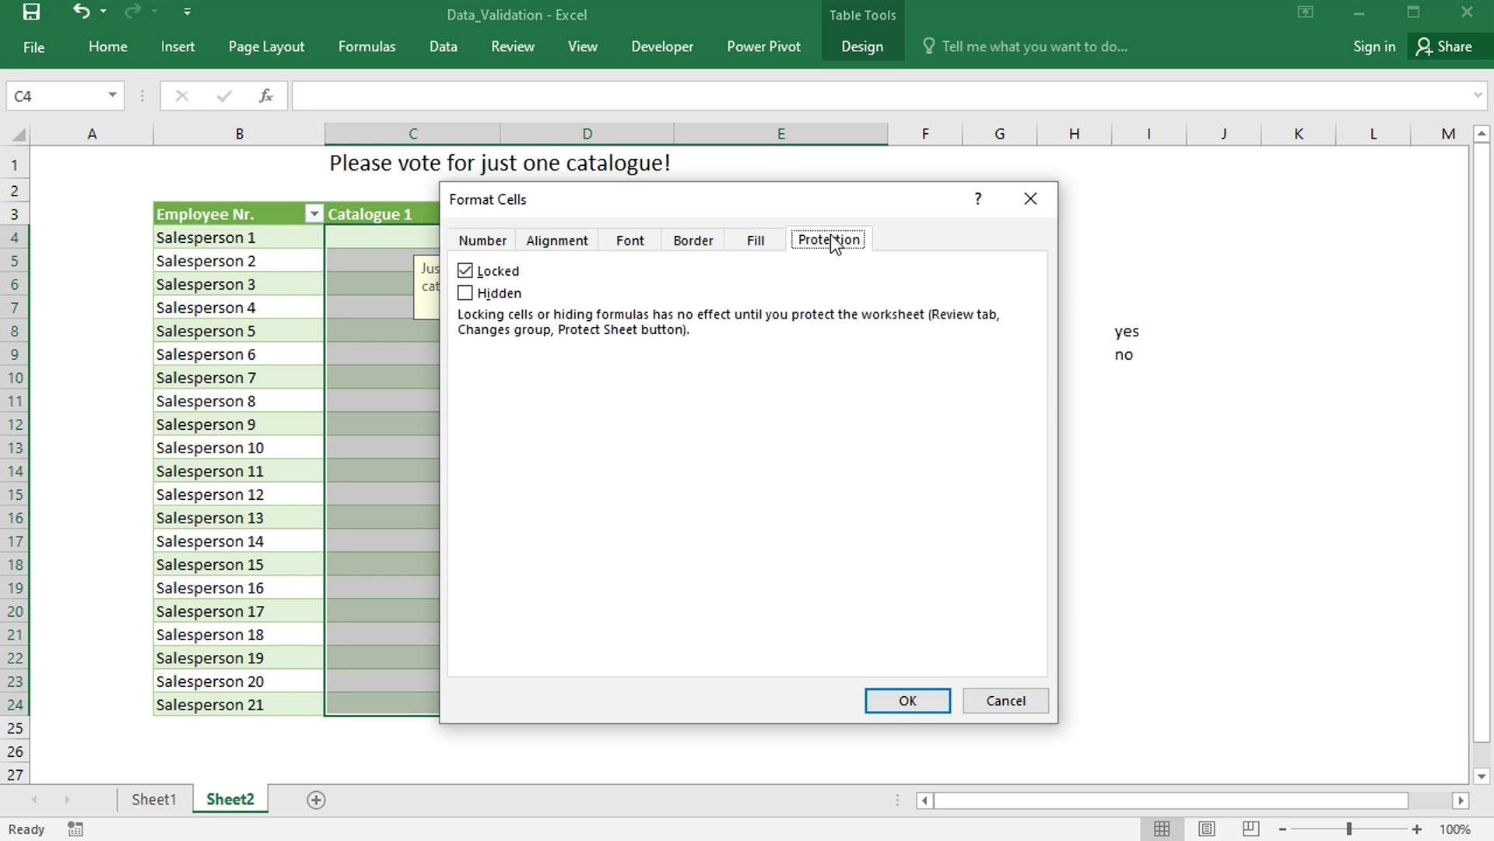
left_click(471, 274)
left_click(899, 703)
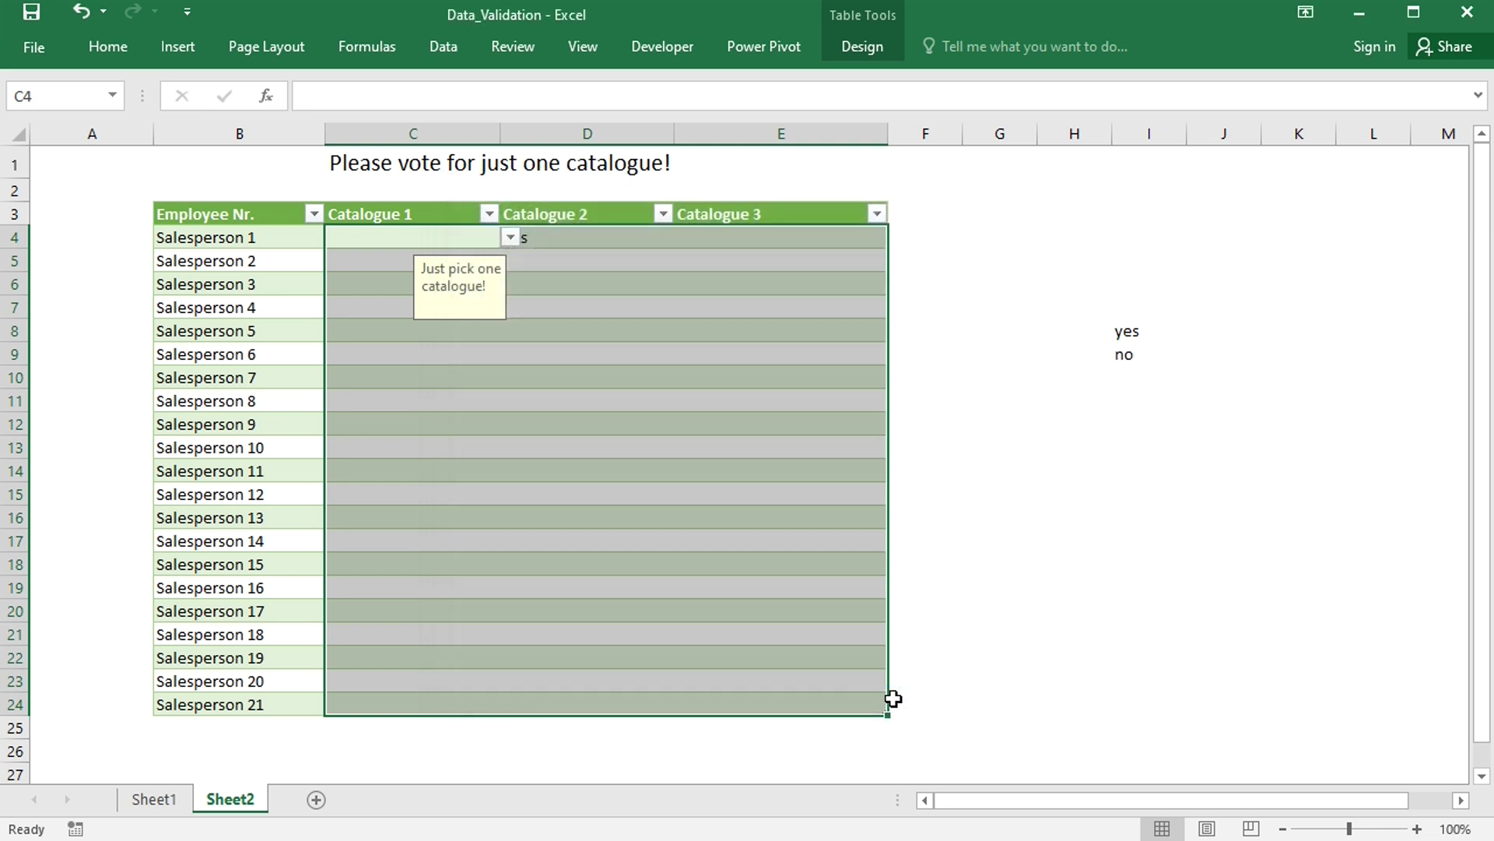
- Protect Sheet2 with a password, entering and confirming the password twice
left_click(512, 48)
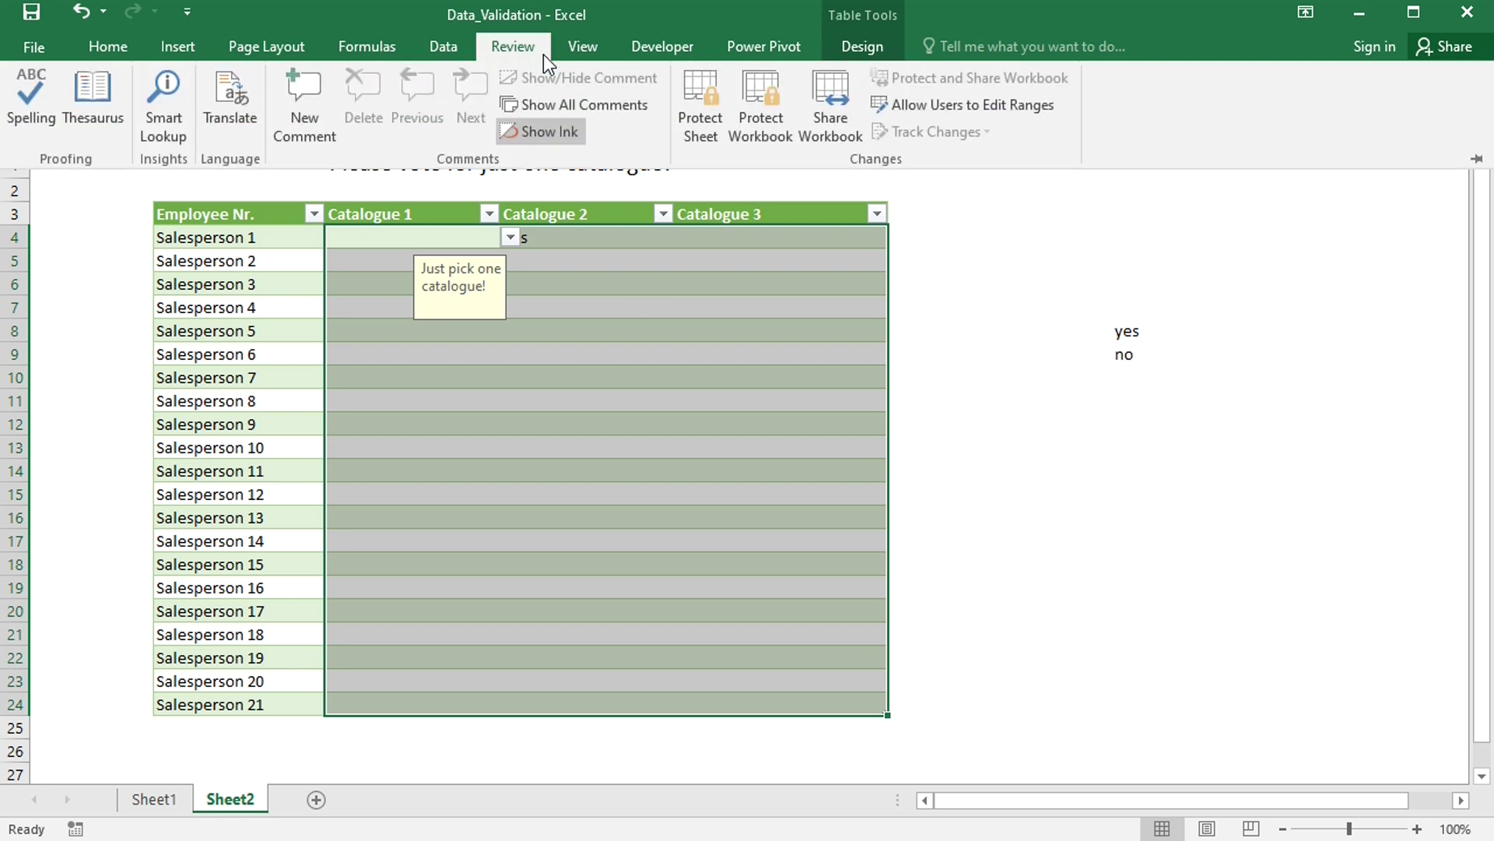
left_click(689, 113)
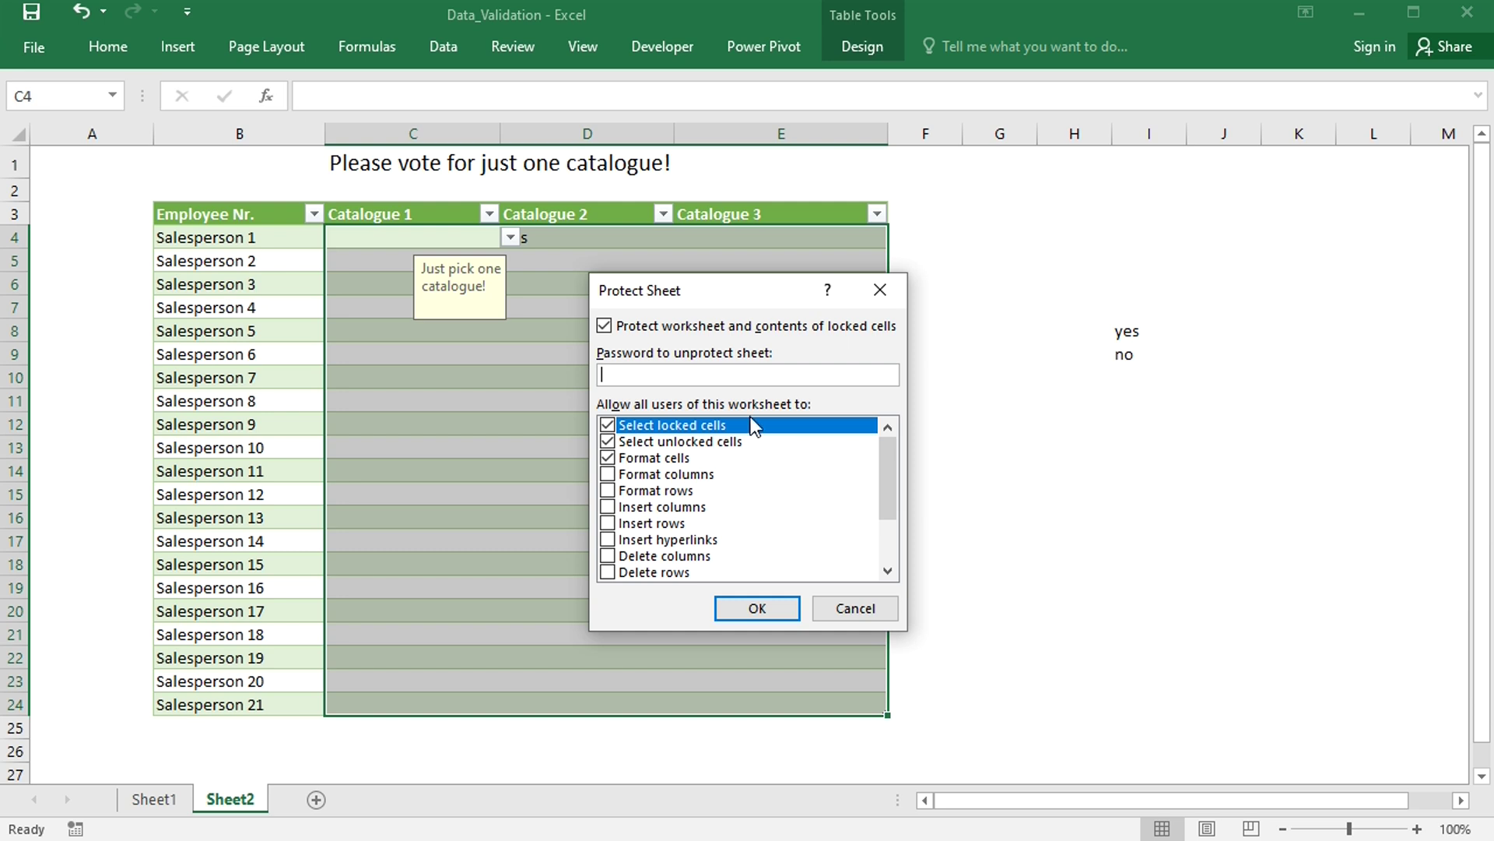
type("1234")
left_click(746, 610)
type("1234")
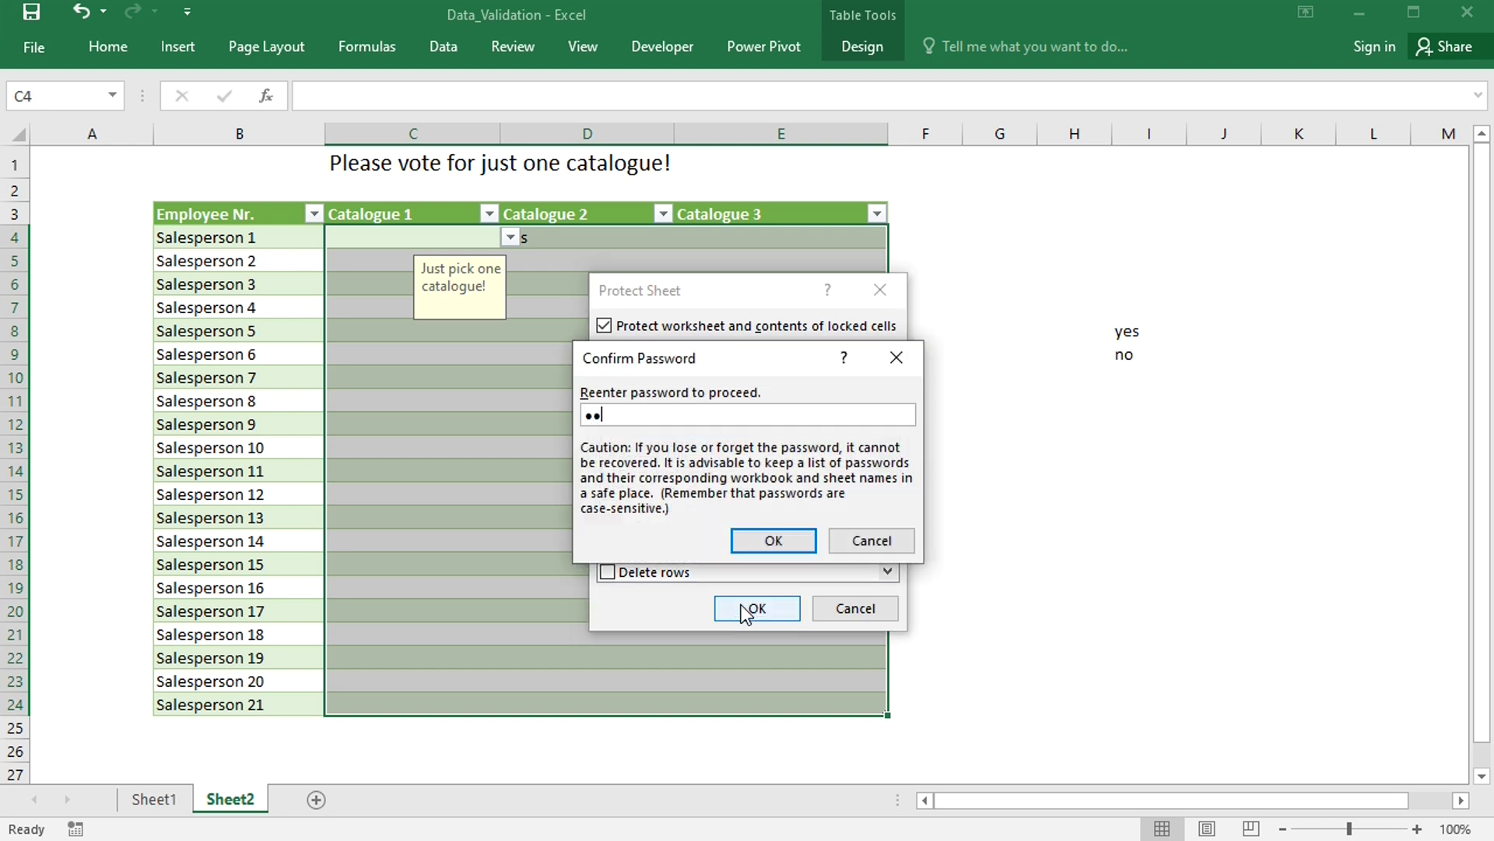
left_click(765, 545)
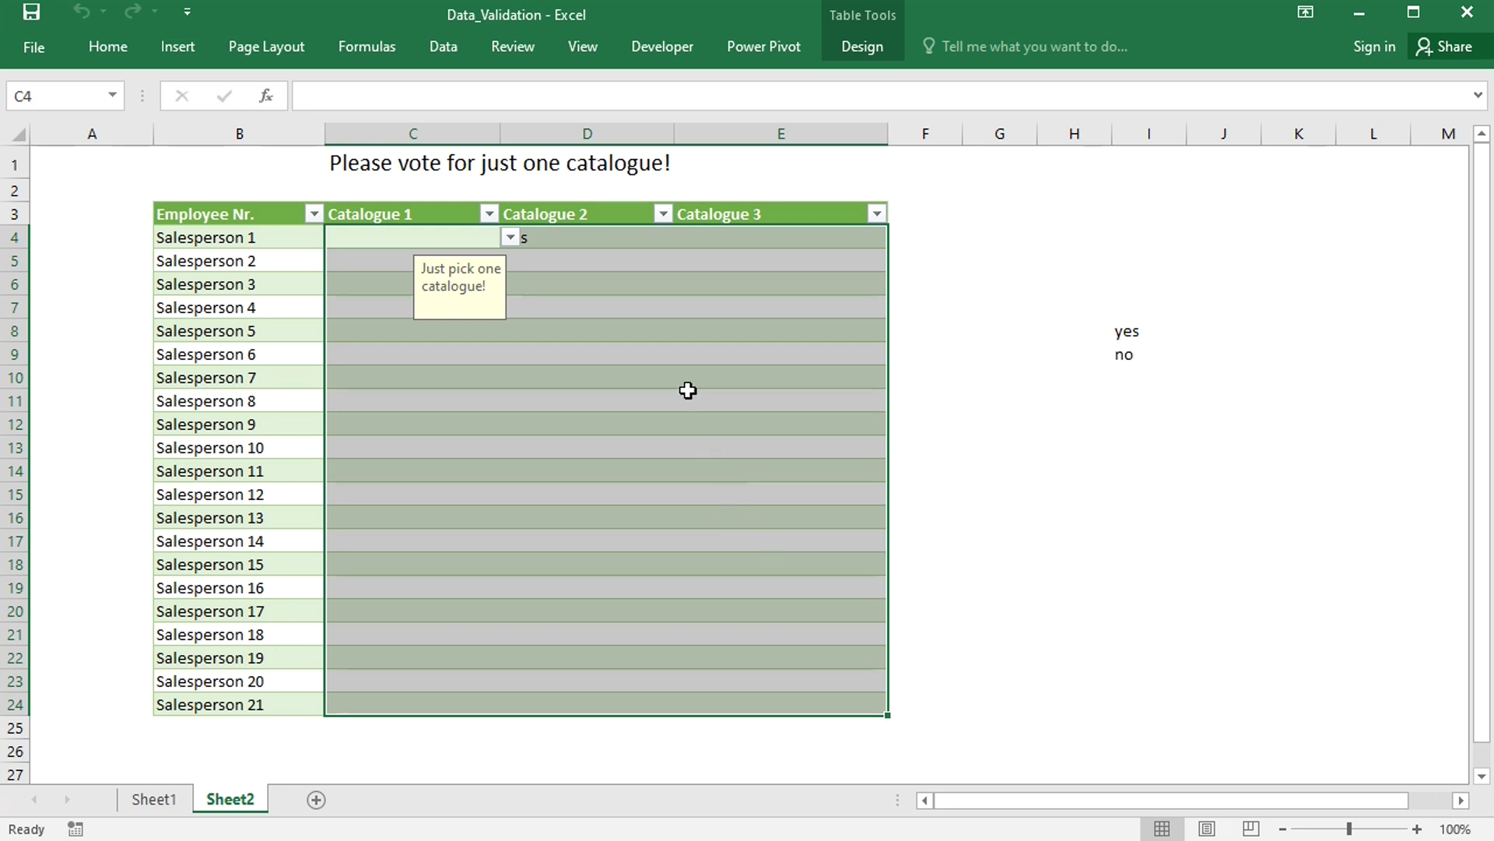
- Vote yes in D6 and no in C8, then confirm Data Validation is greyed out
left_click(604, 291)
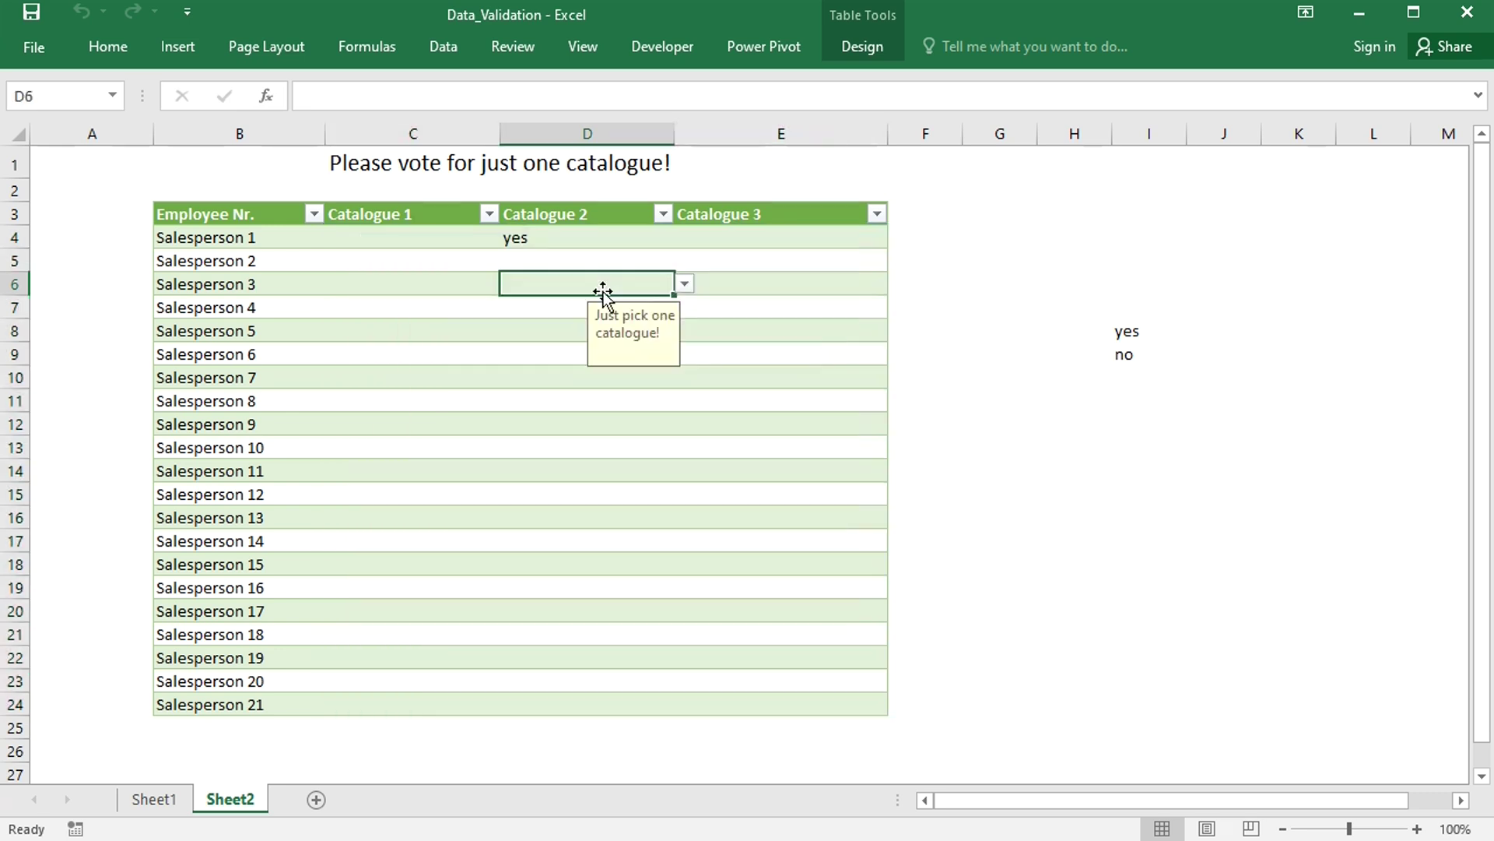
left_click(685, 283)
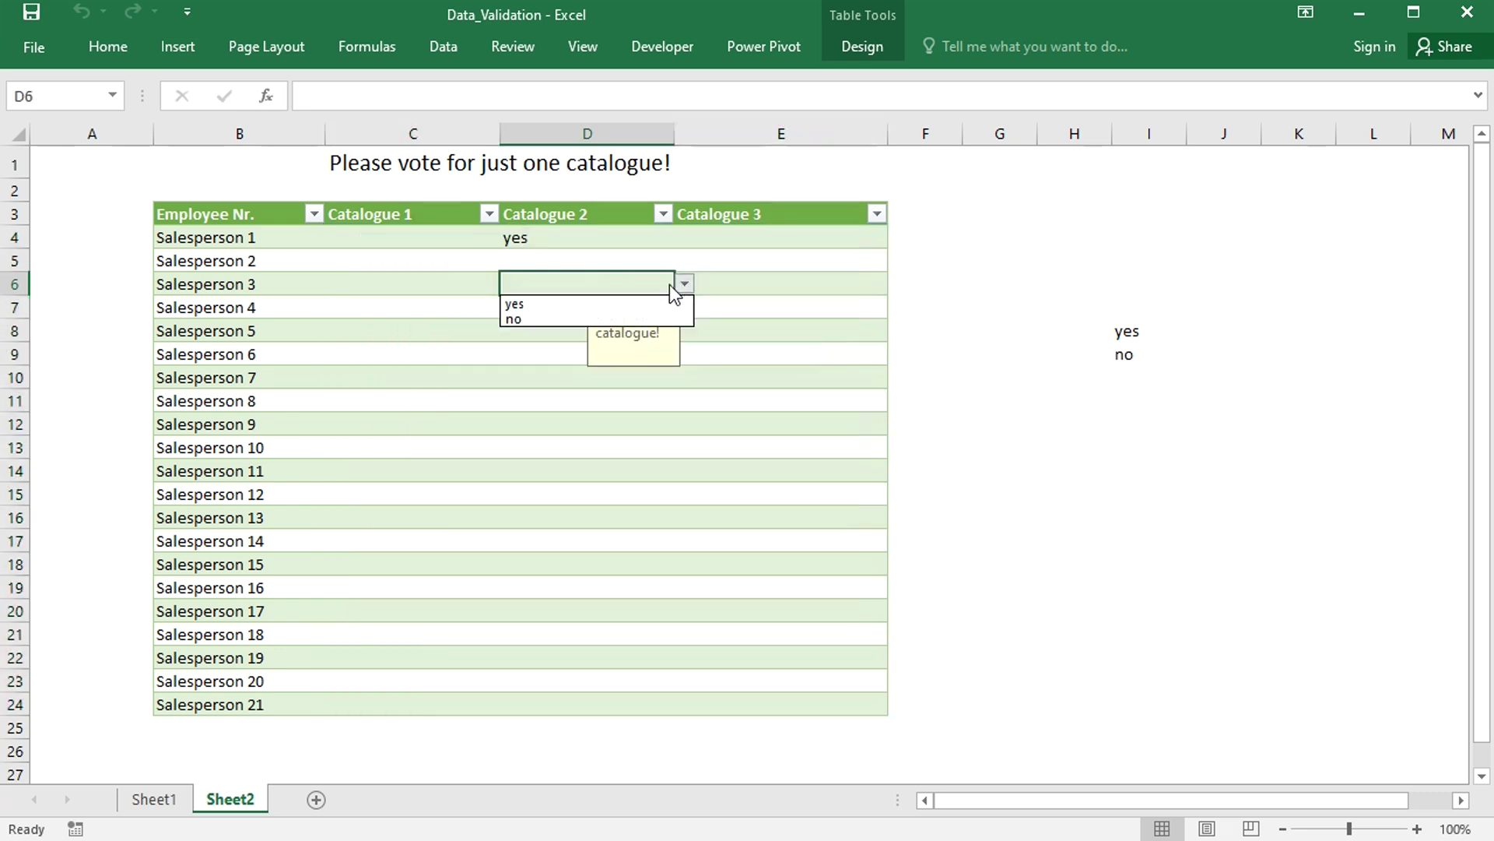
left_click(598, 305)
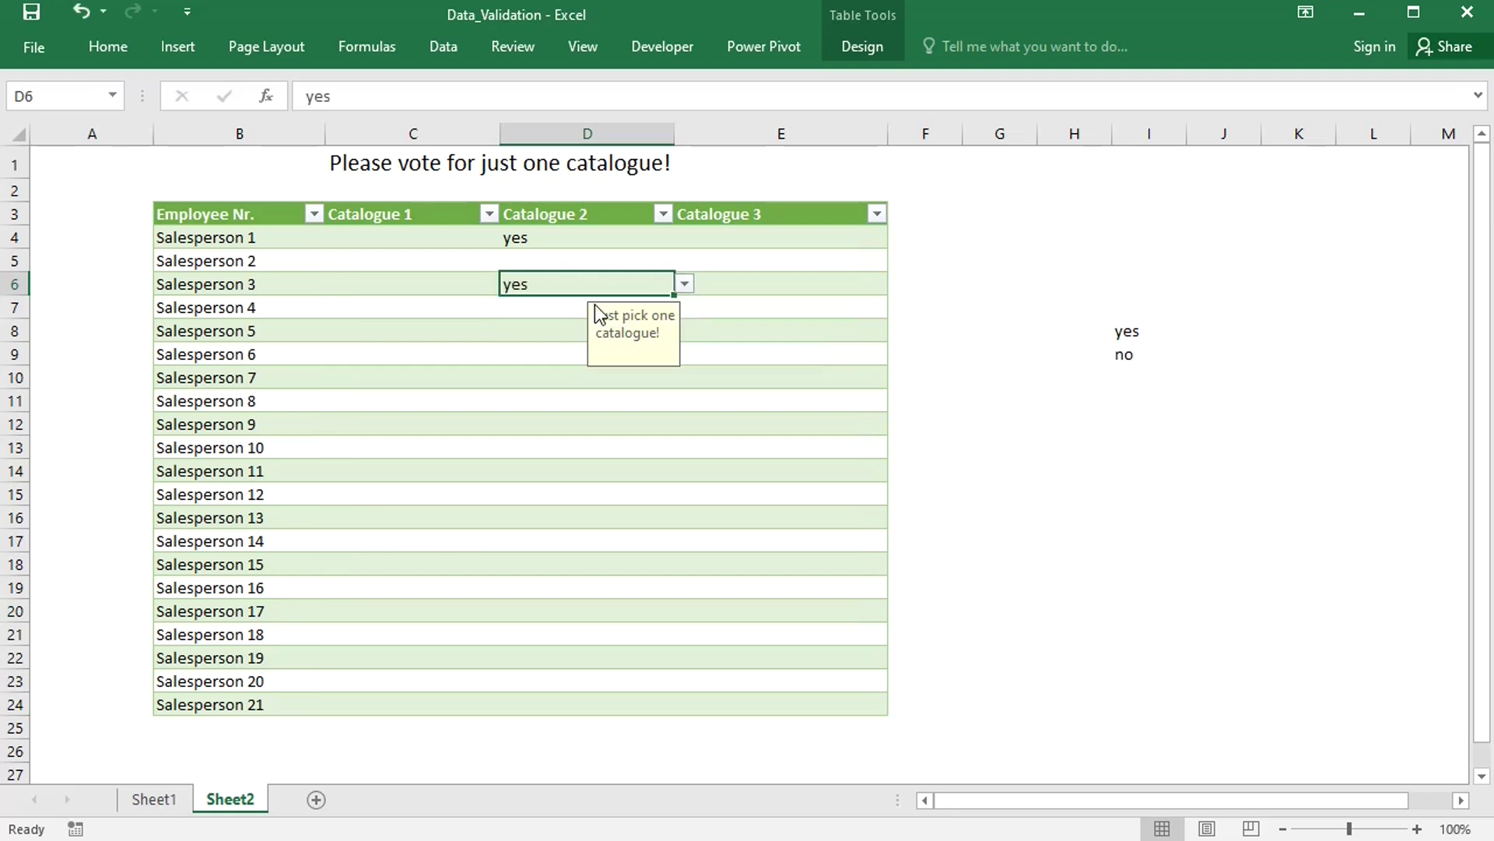
left_click(441, 328)
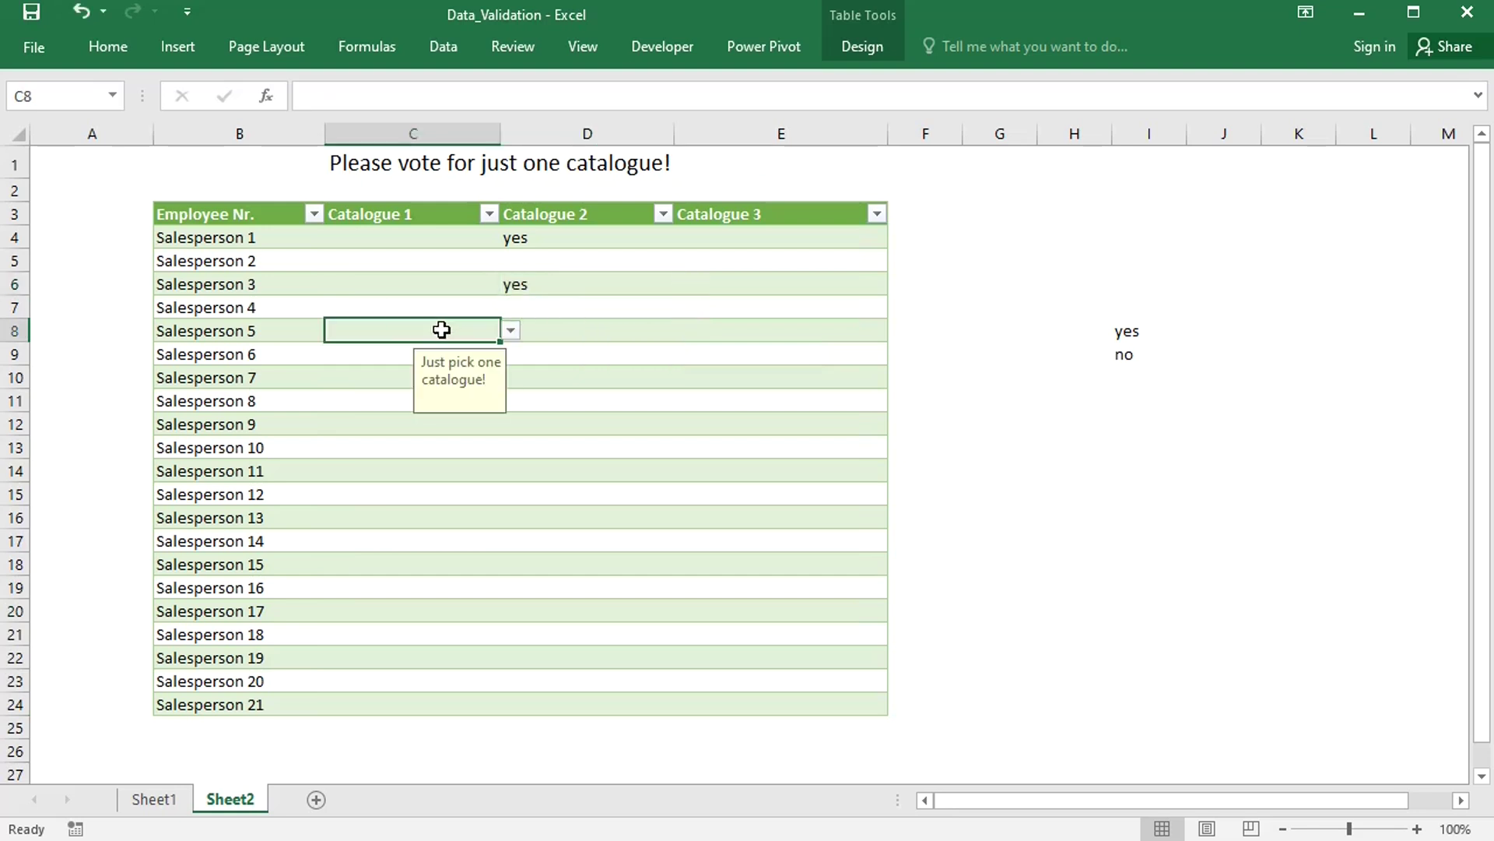
left_click(510, 330)
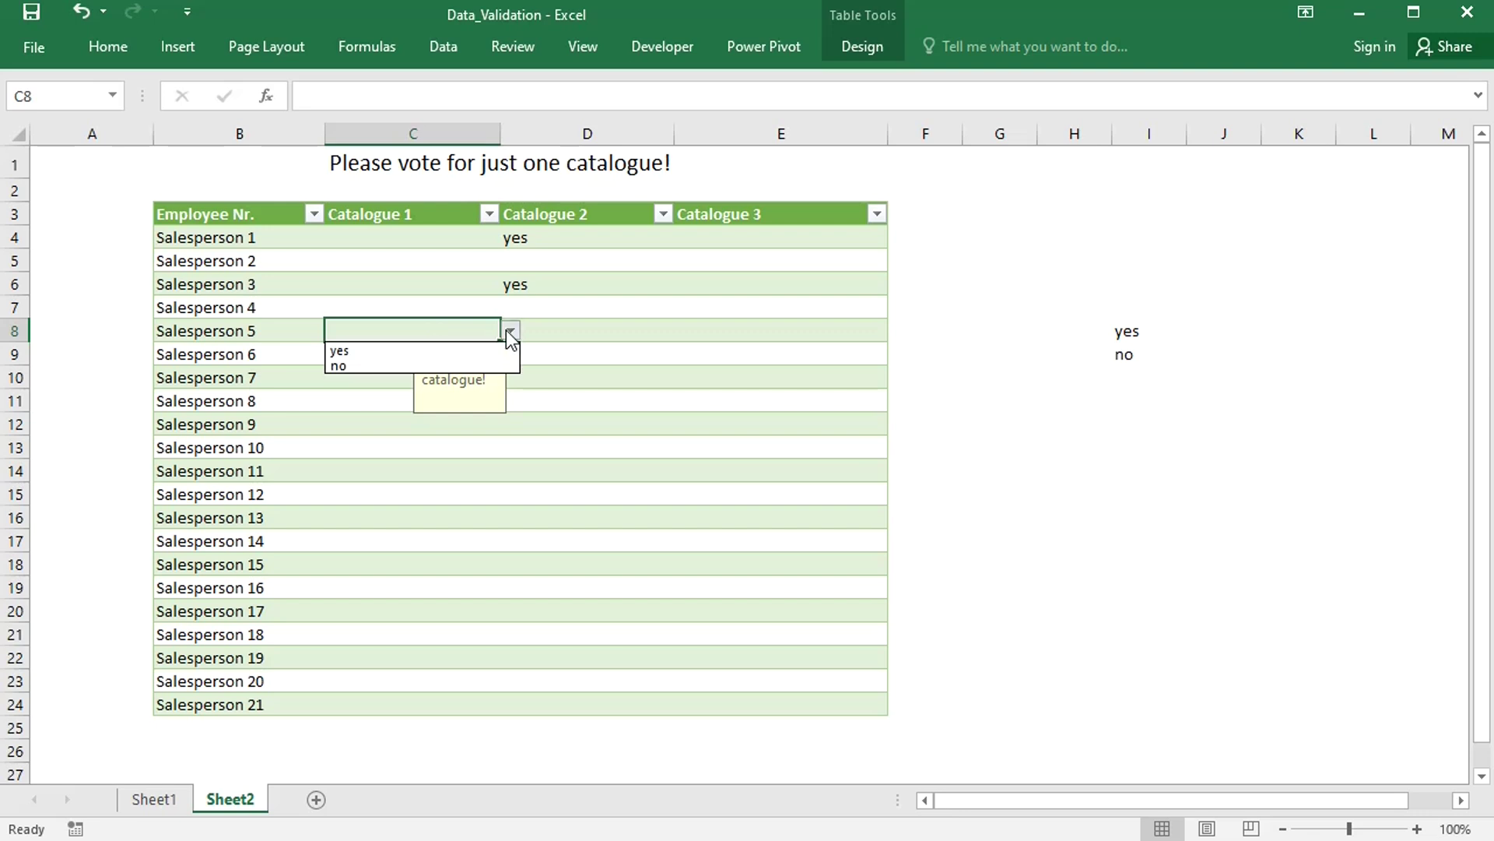
left_click(452, 365)
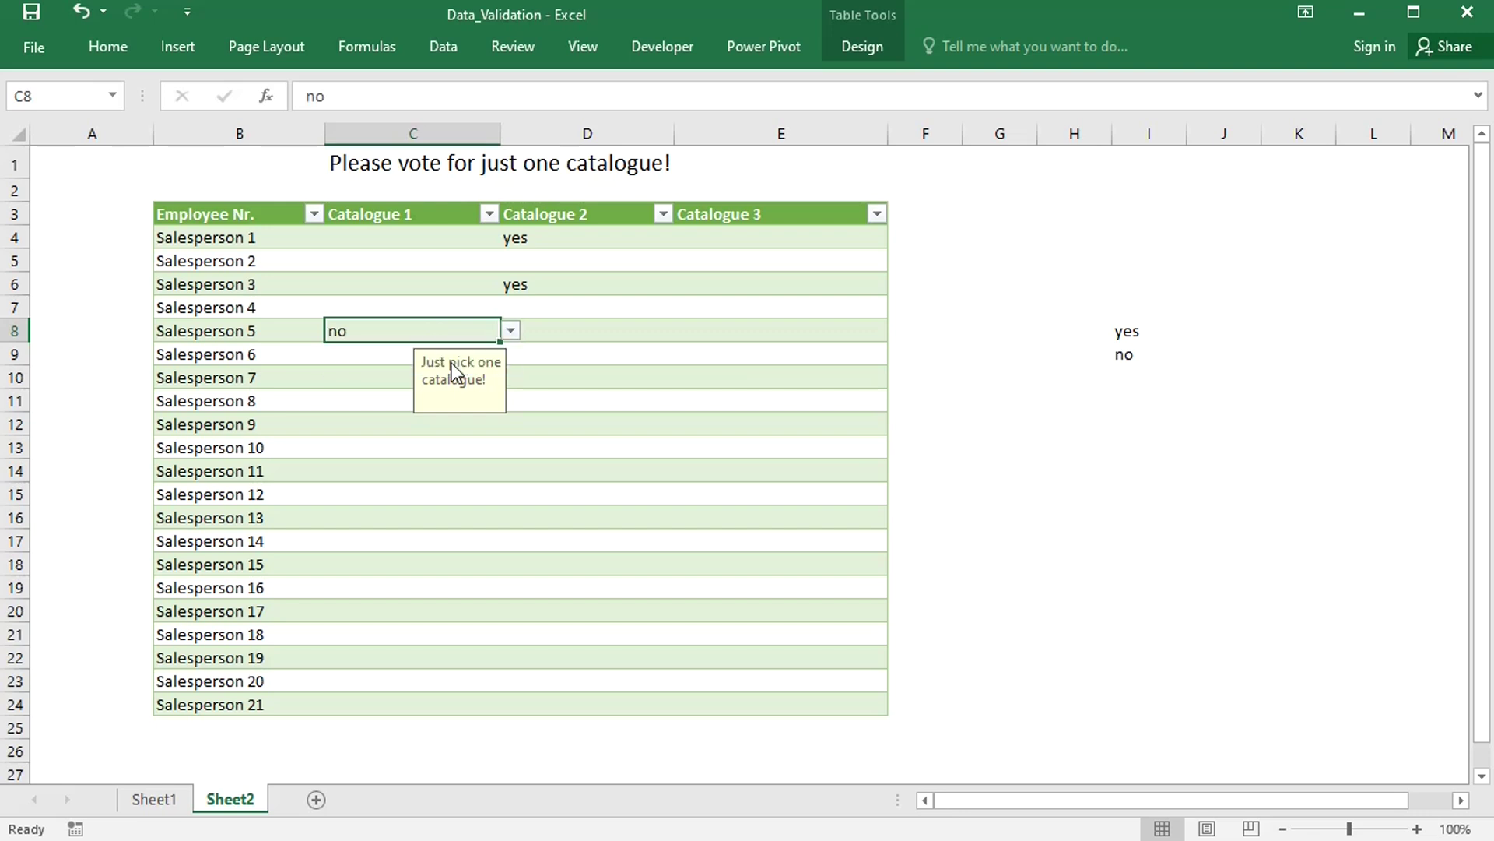
left_click(444, 47)
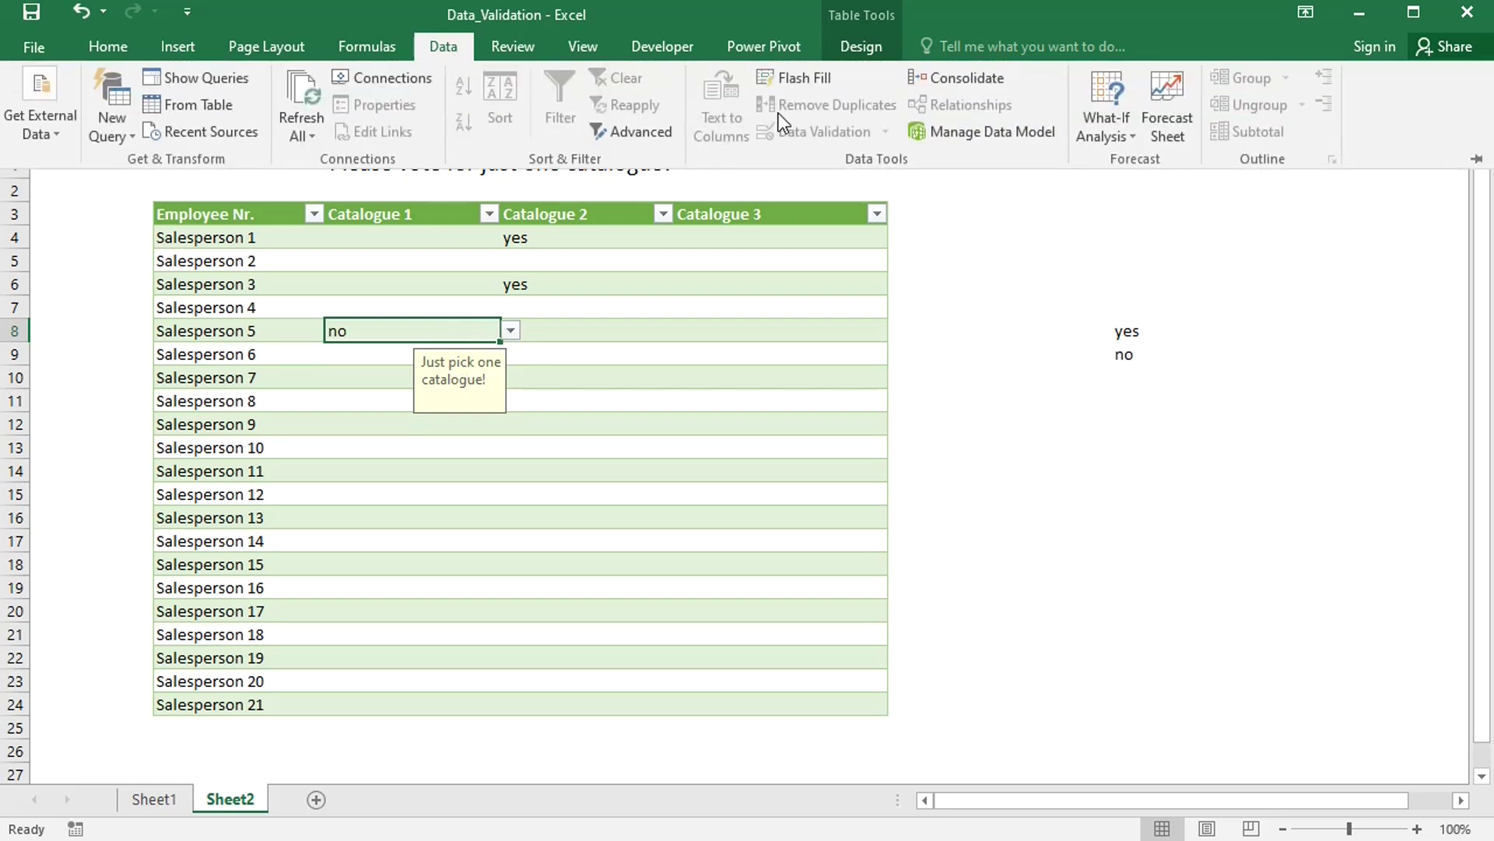